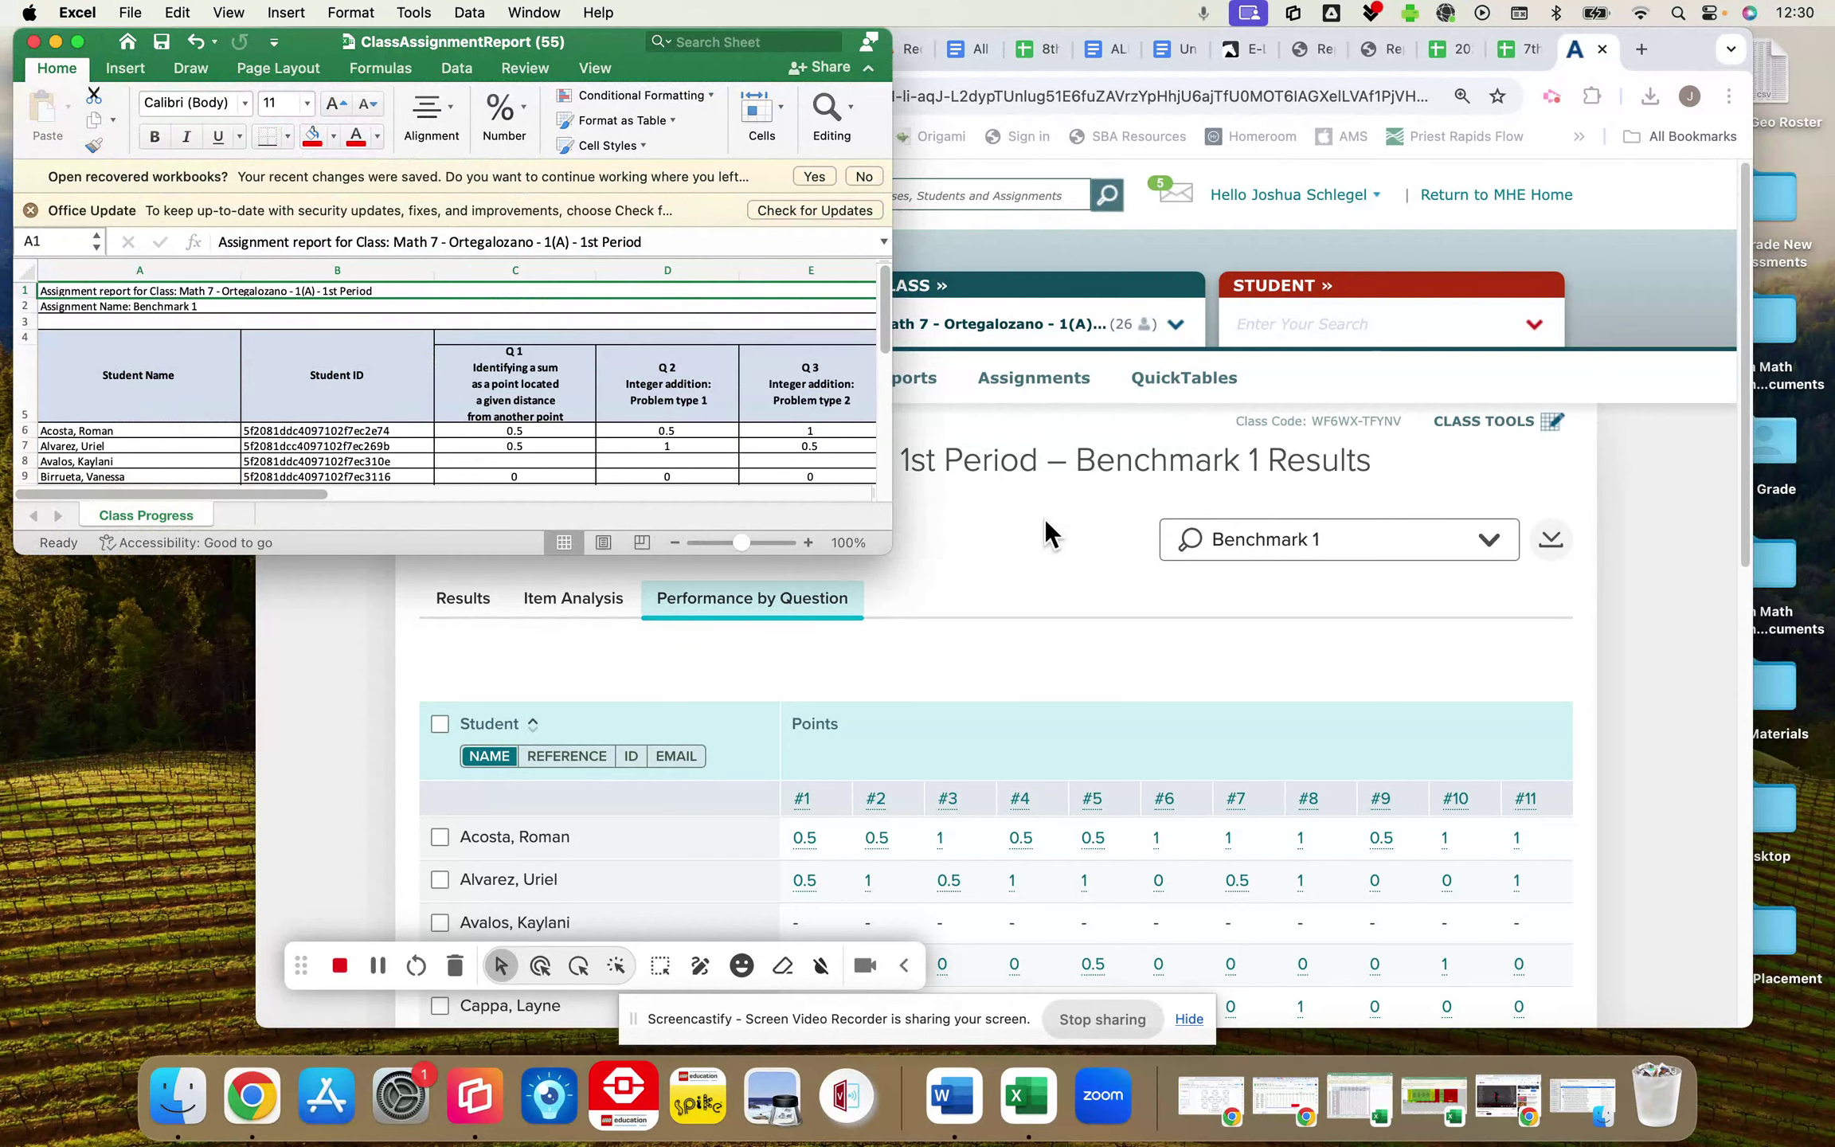
- Export the 2nd Period class's Benchmark 1 Performance by Question report and open the downloaded spreadsheet
left_click(1177, 328)
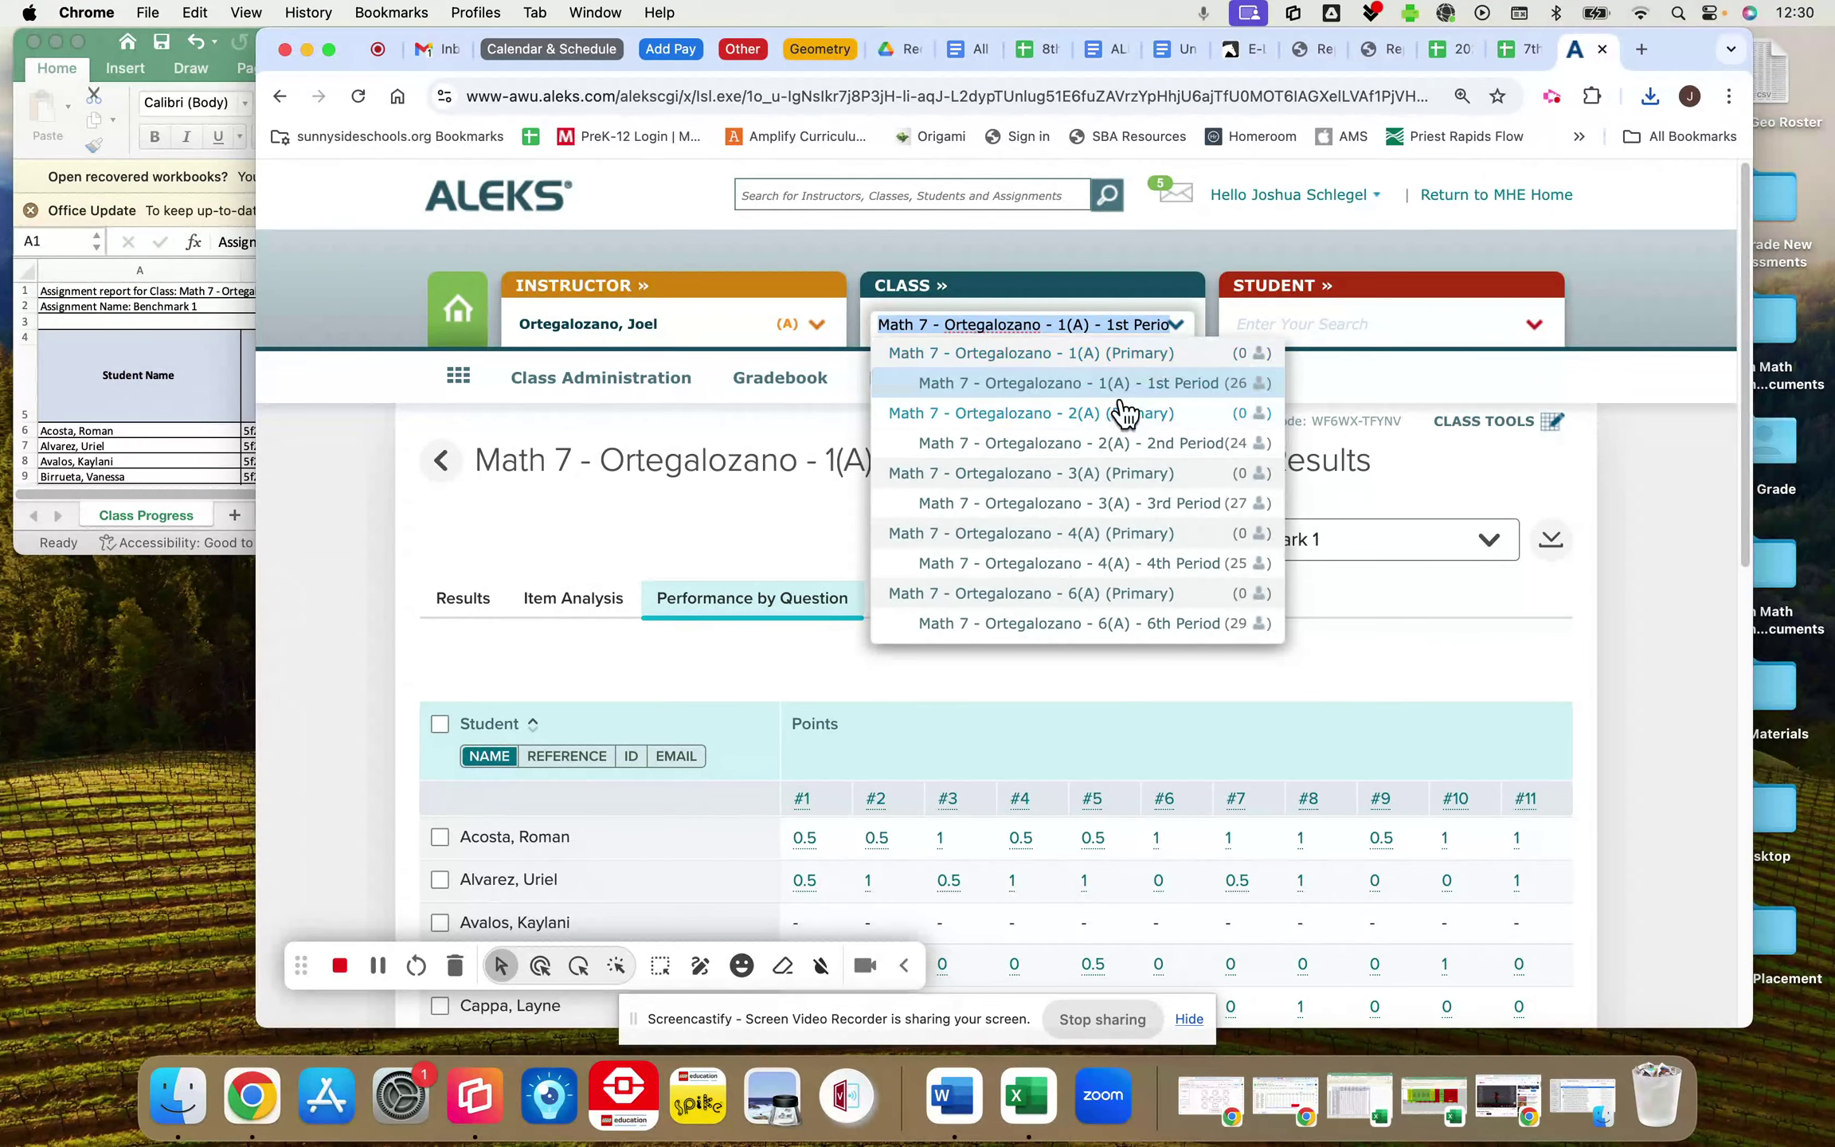
left_click(1139, 451)
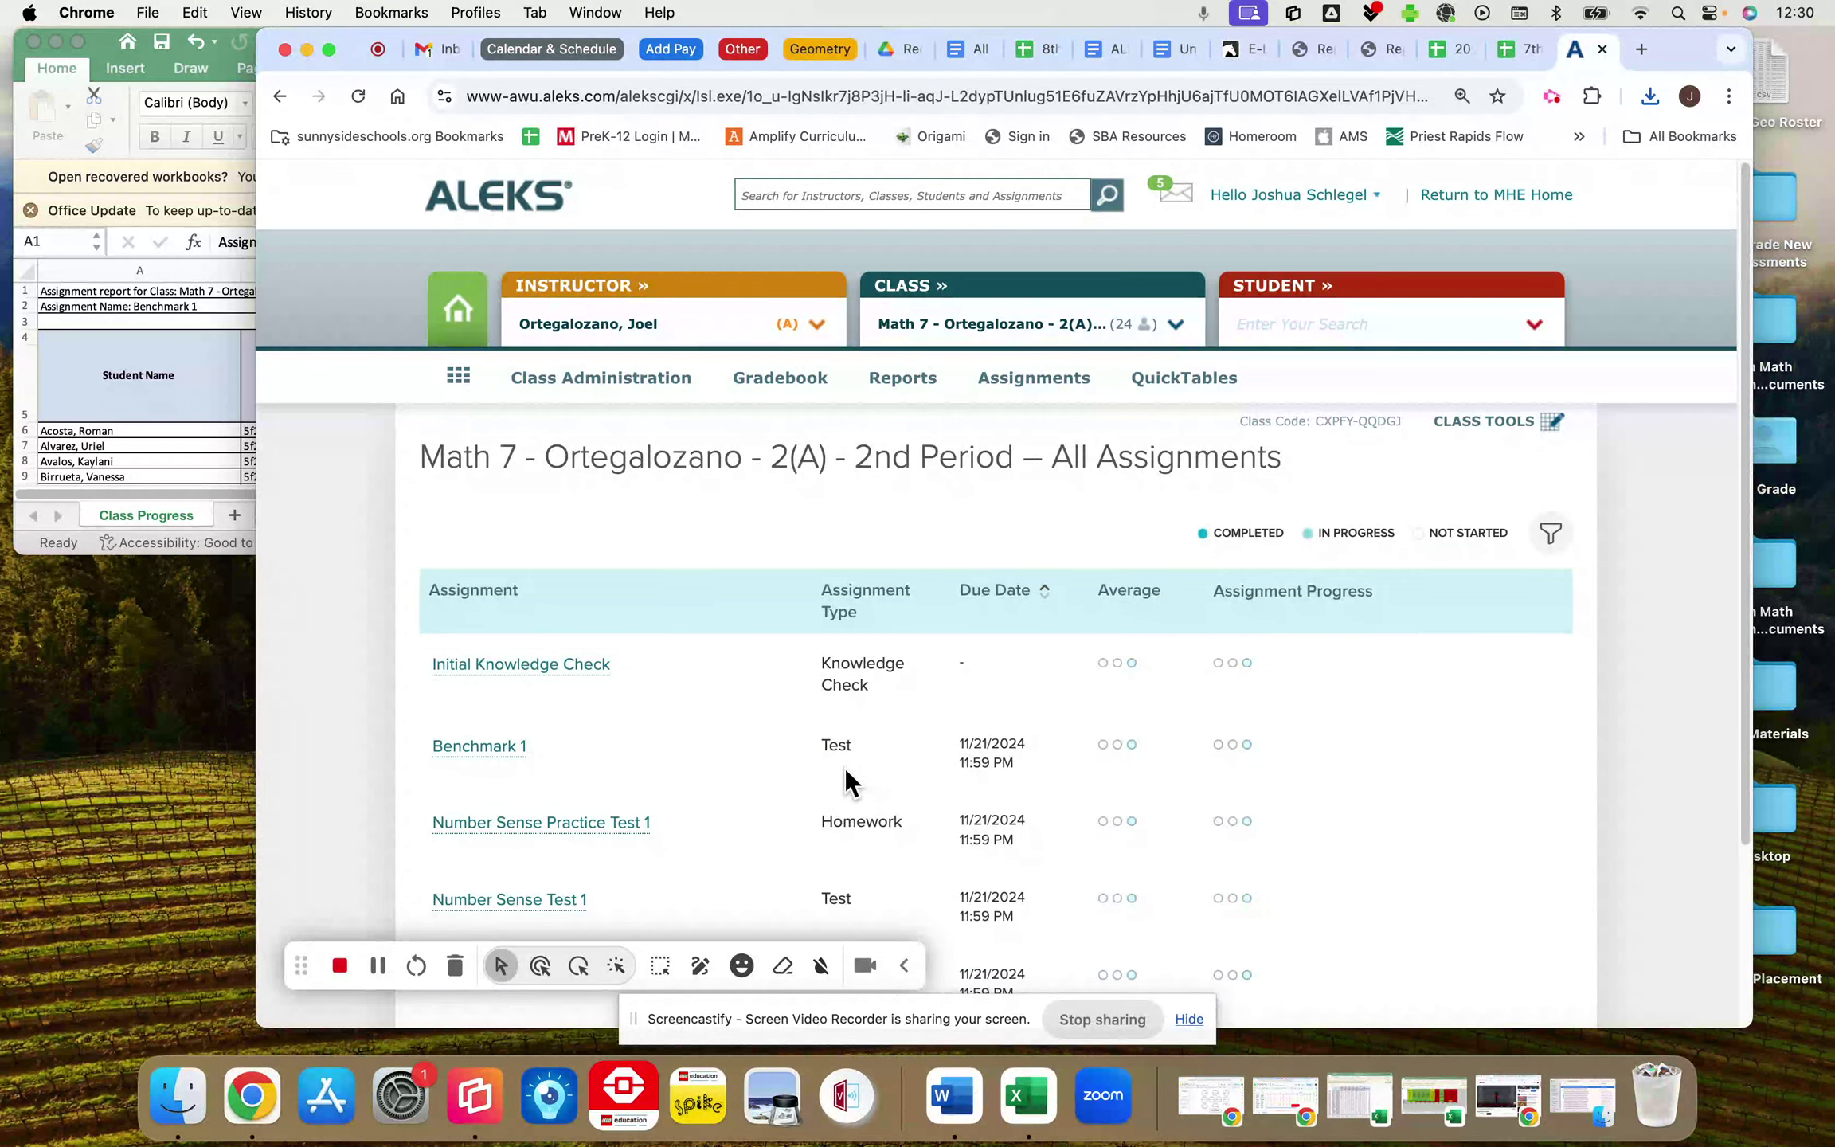
left_click(481, 749)
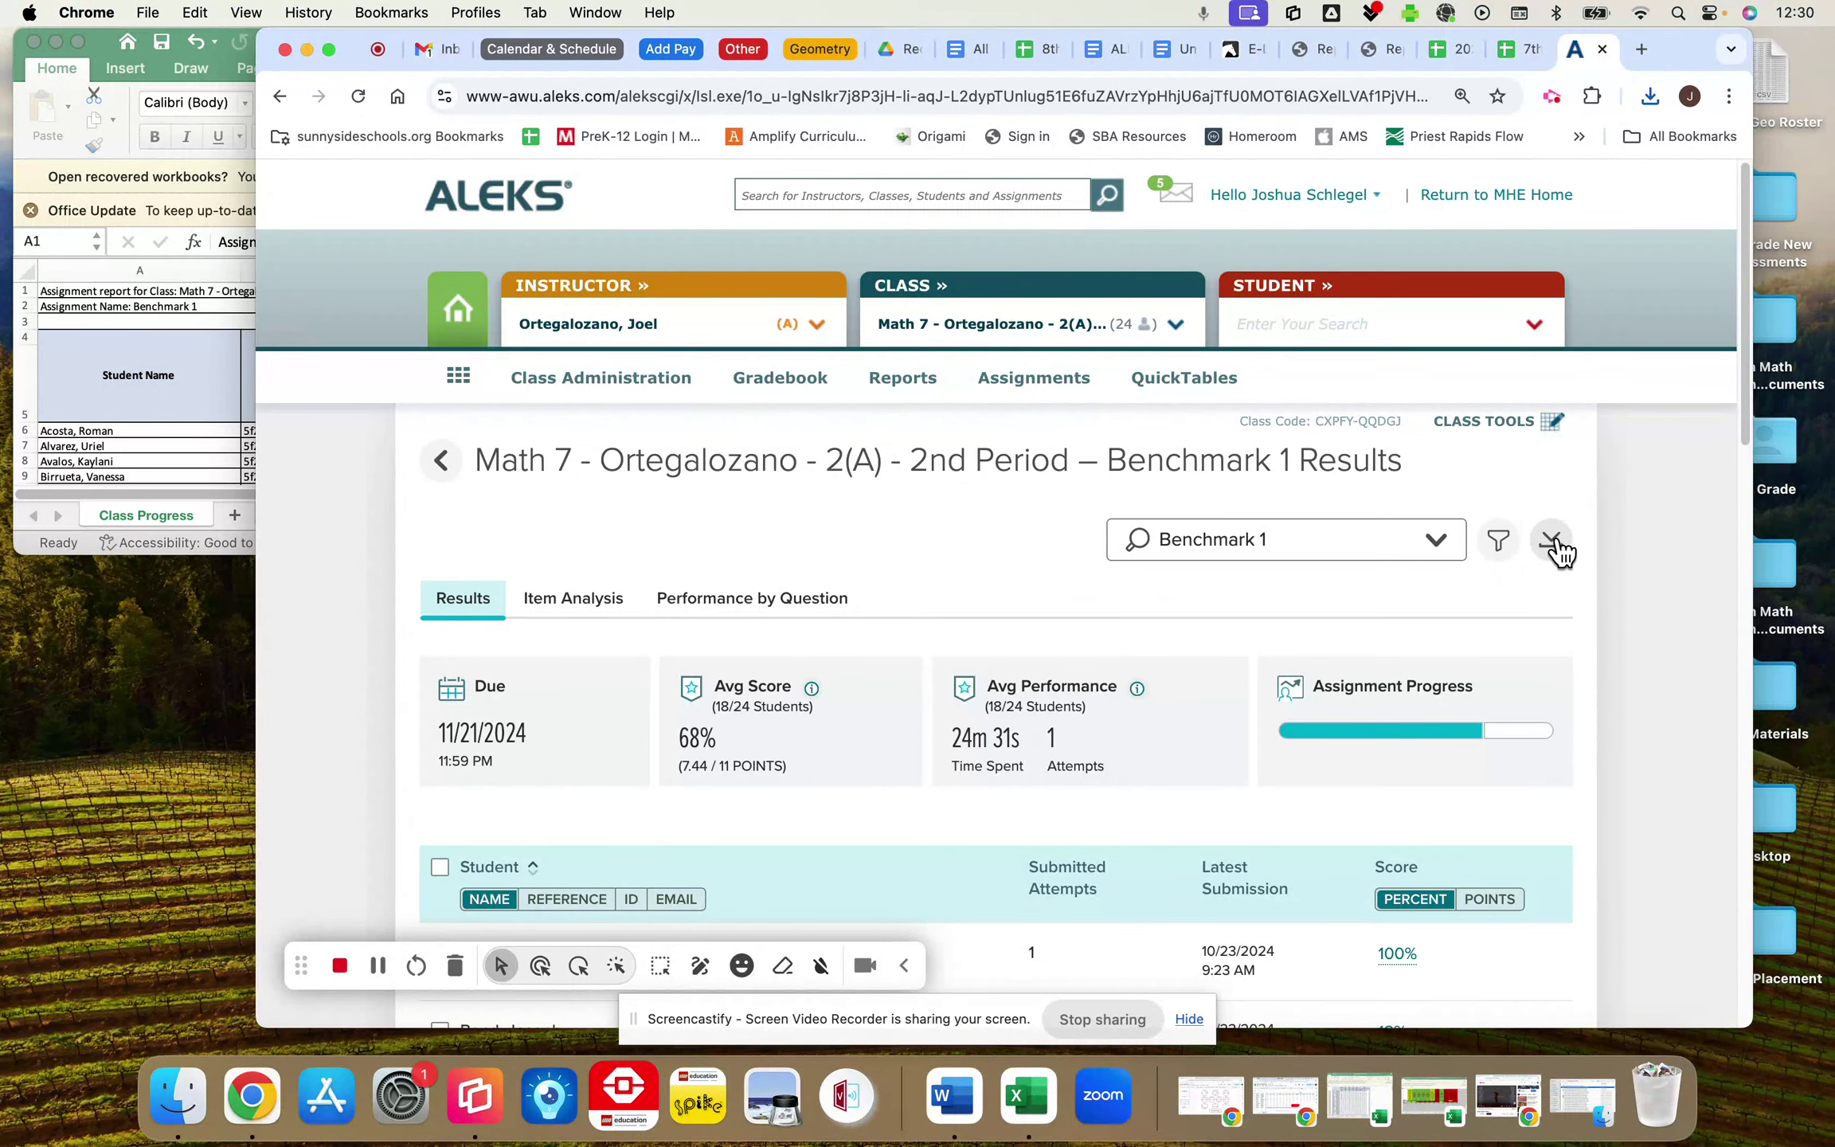
left_click(720, 603)
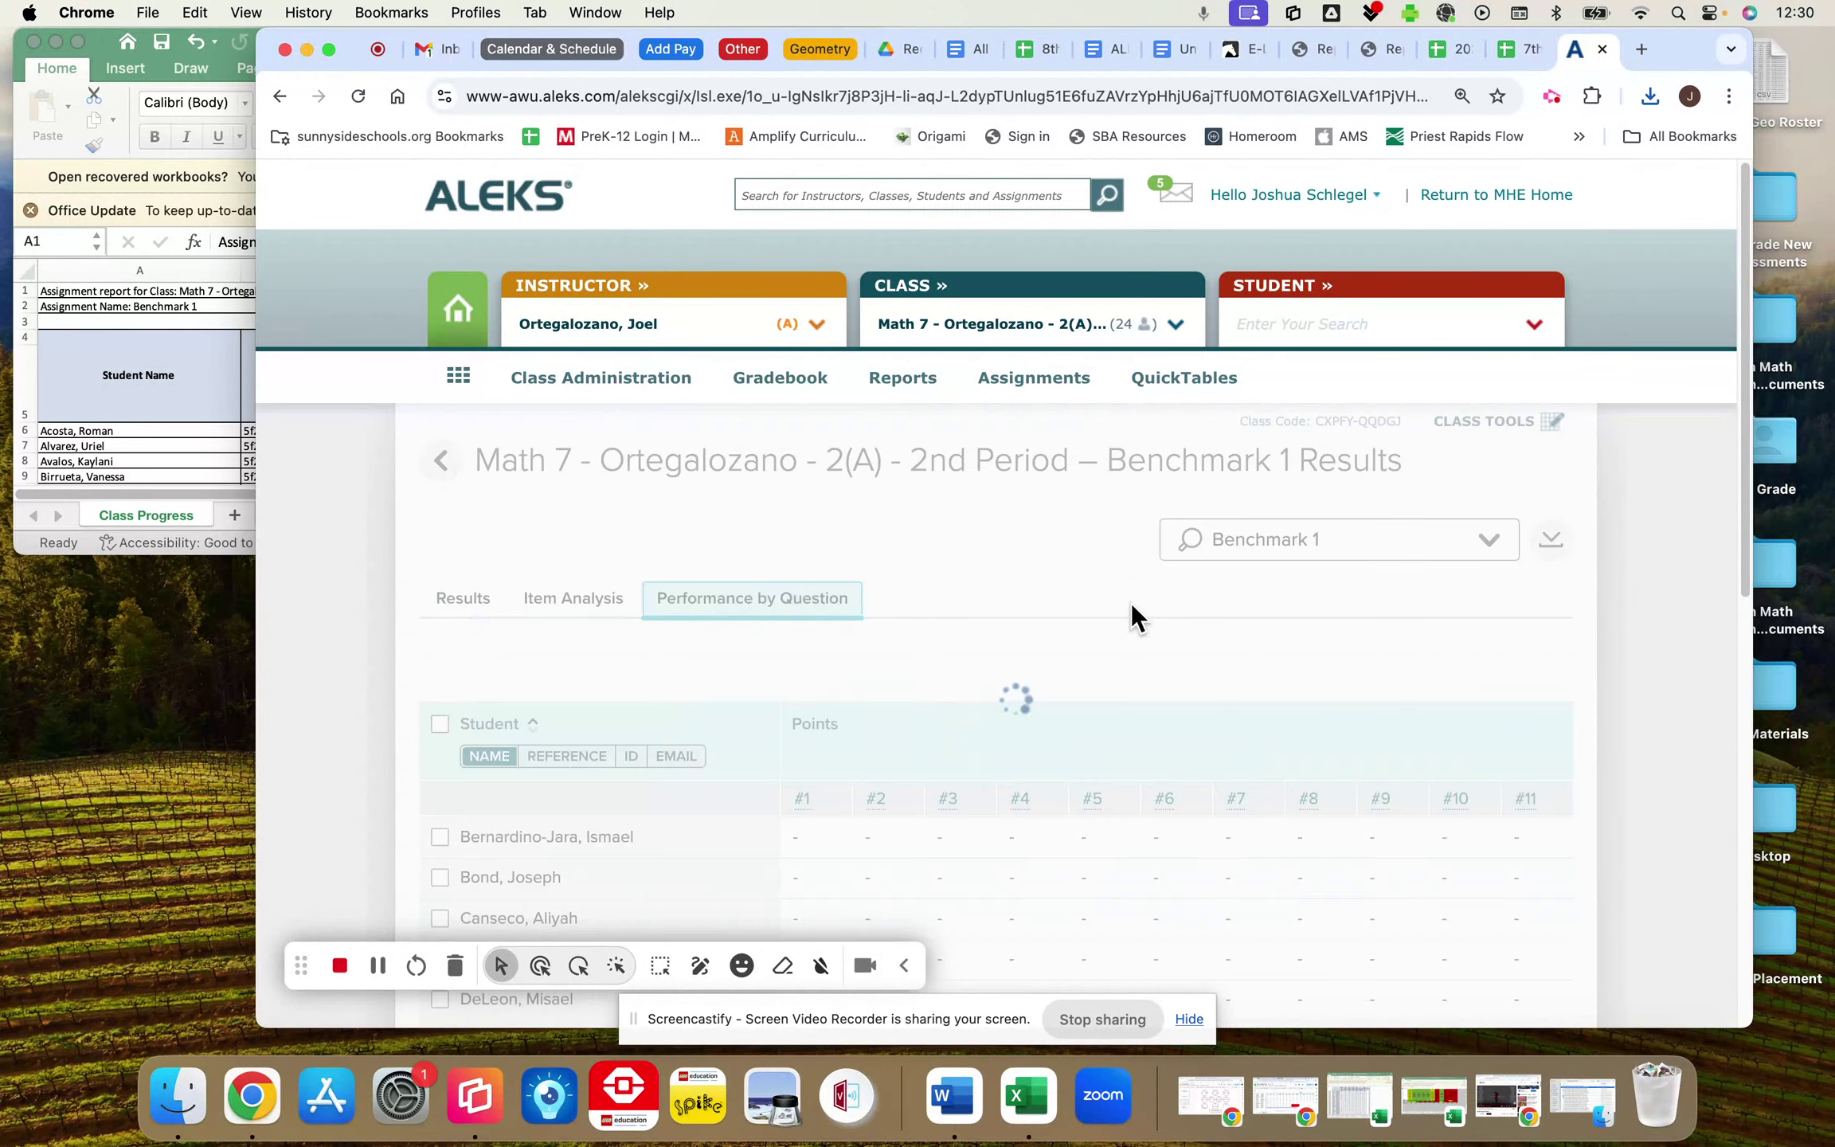
left_click(1552, 543)
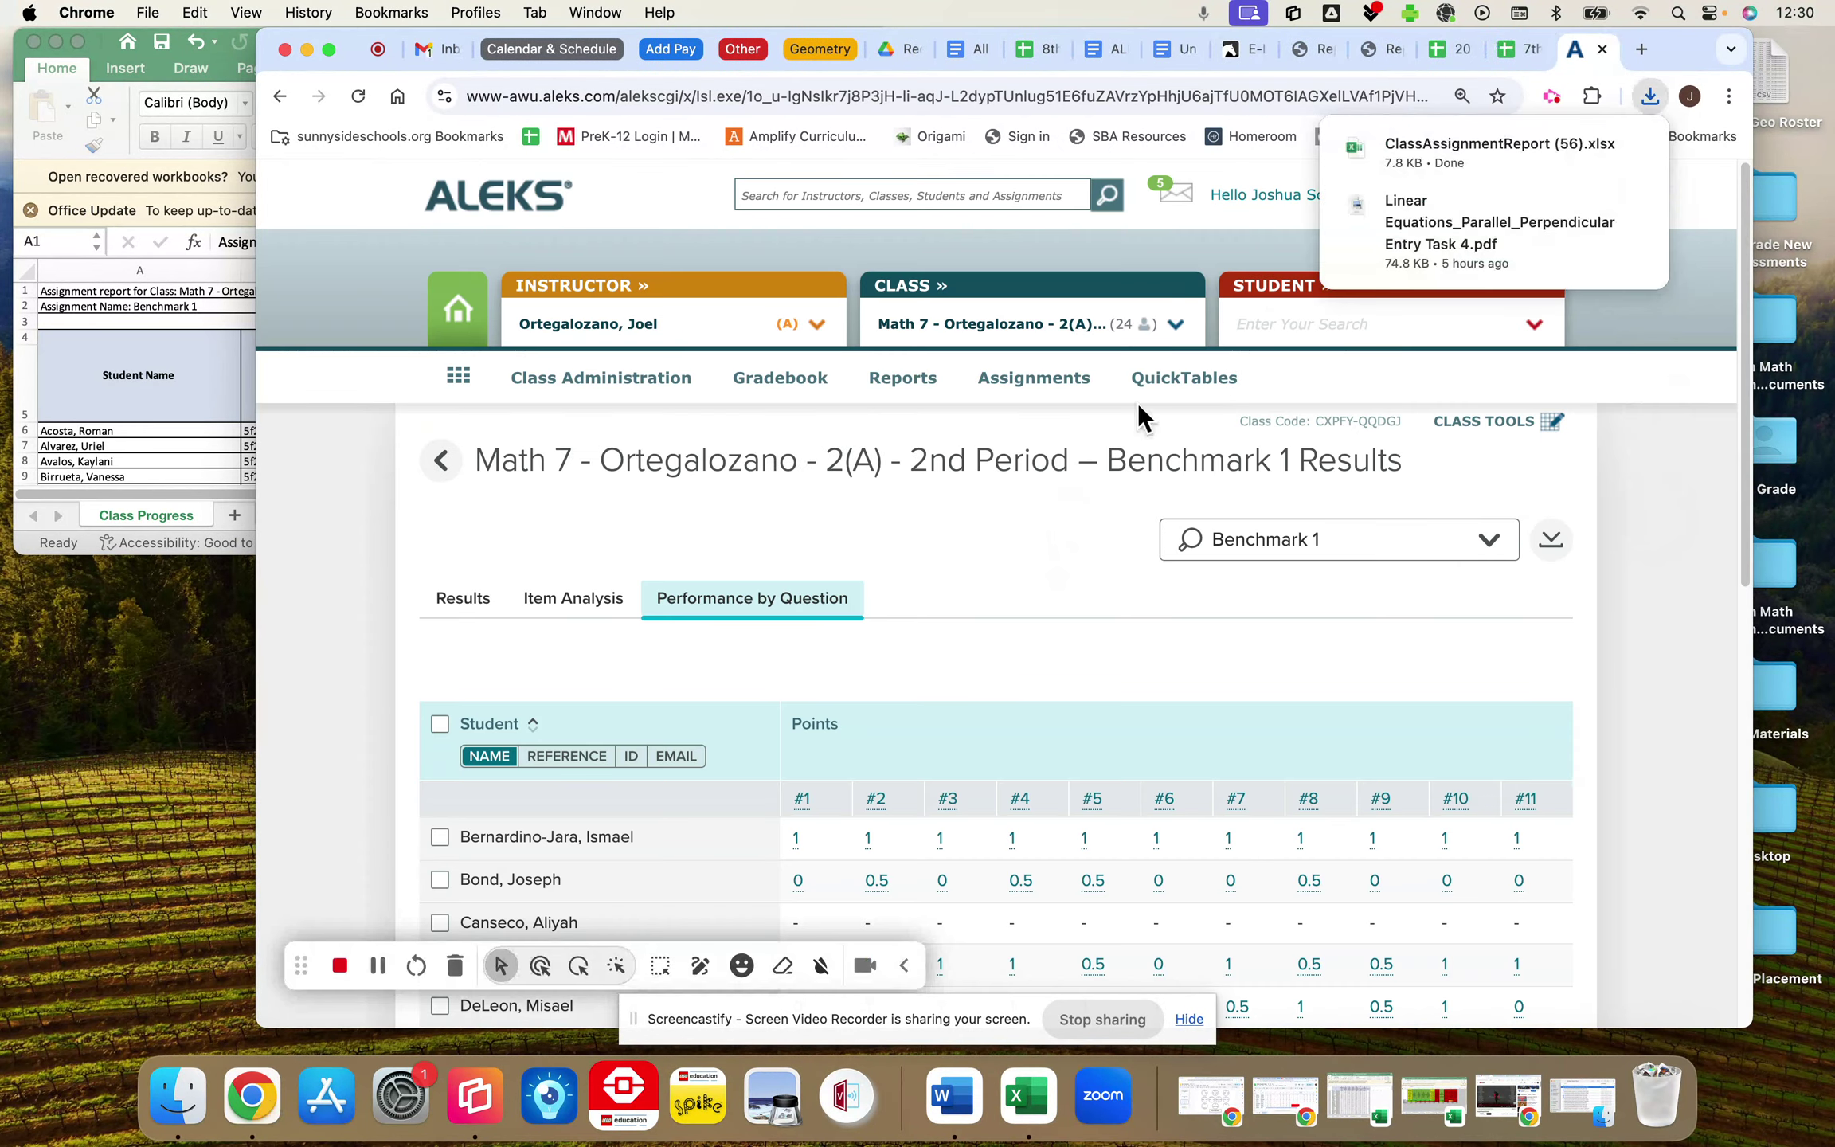
left_click(1430, 167)
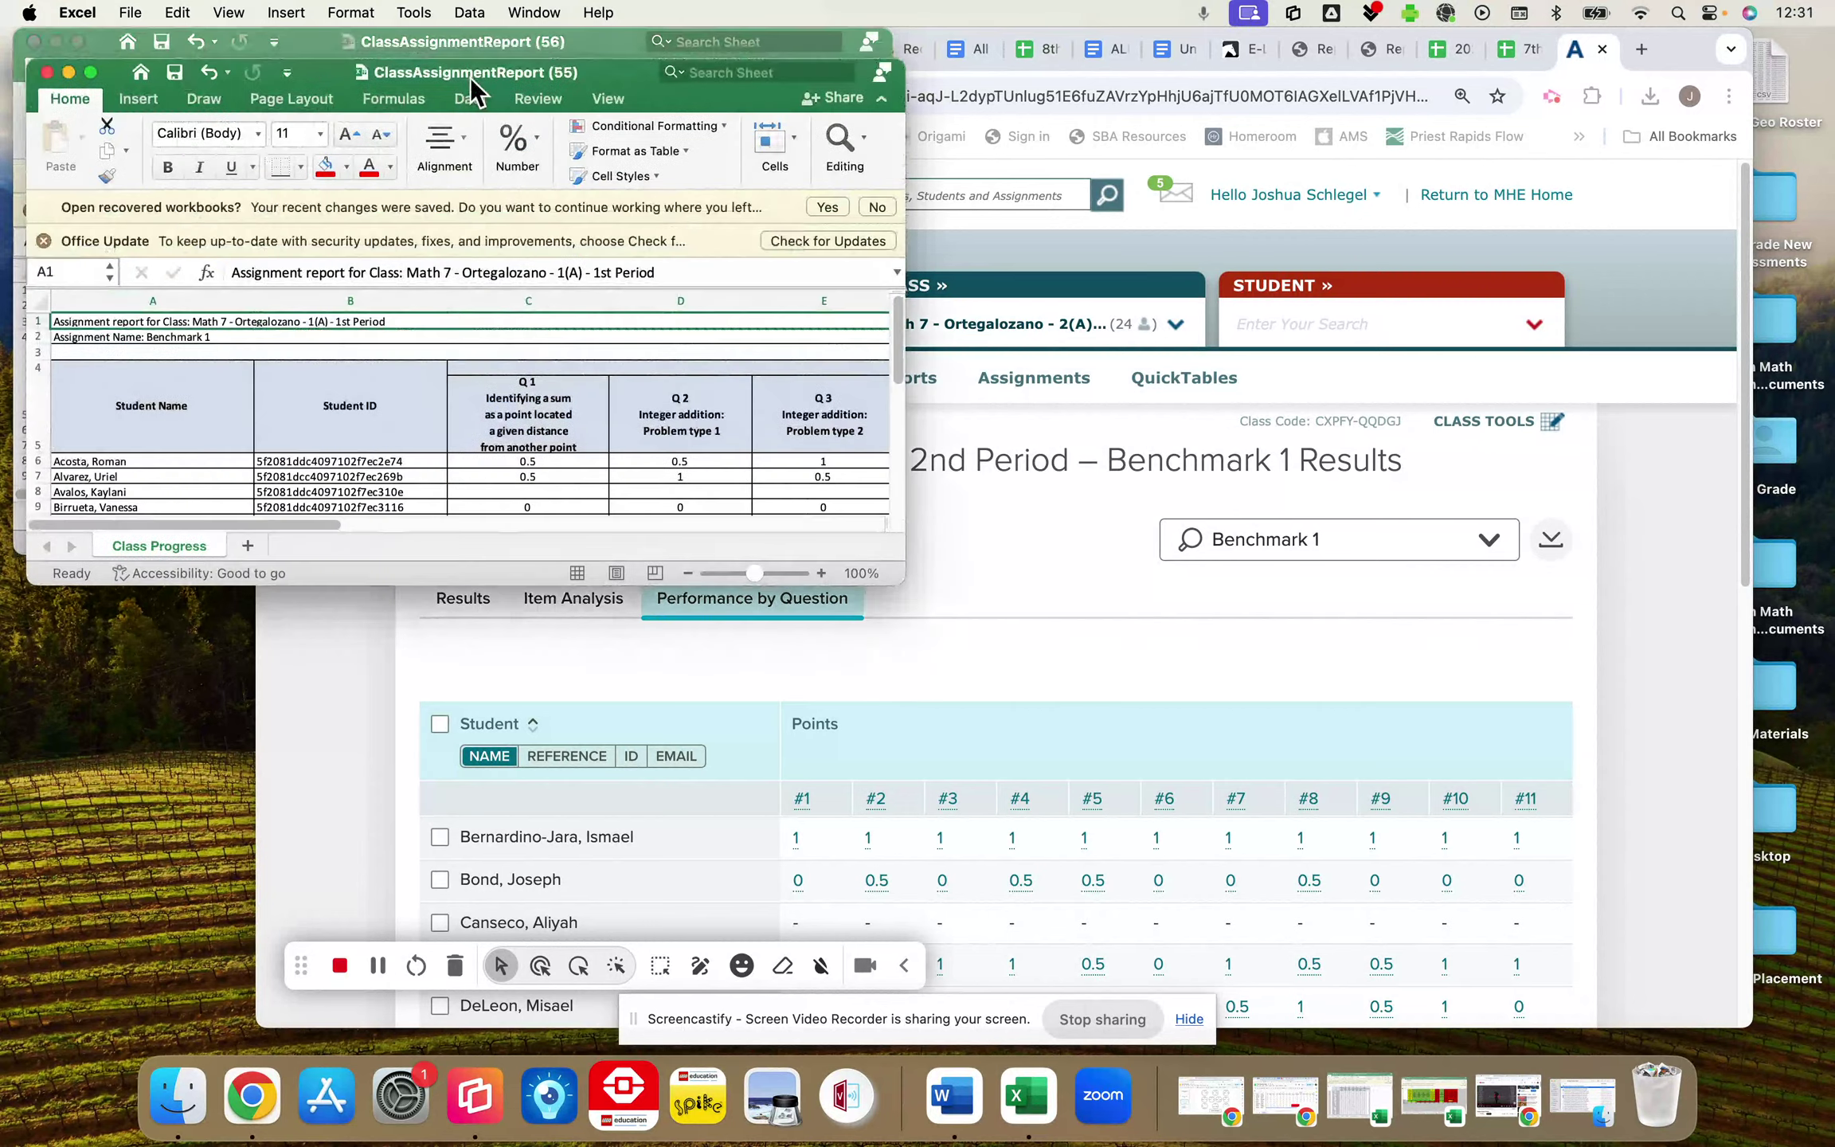
- Return to ALEKS and export the 3rd Period class's Benchmark 1 Performance by Question report
left_click(1073, 598)
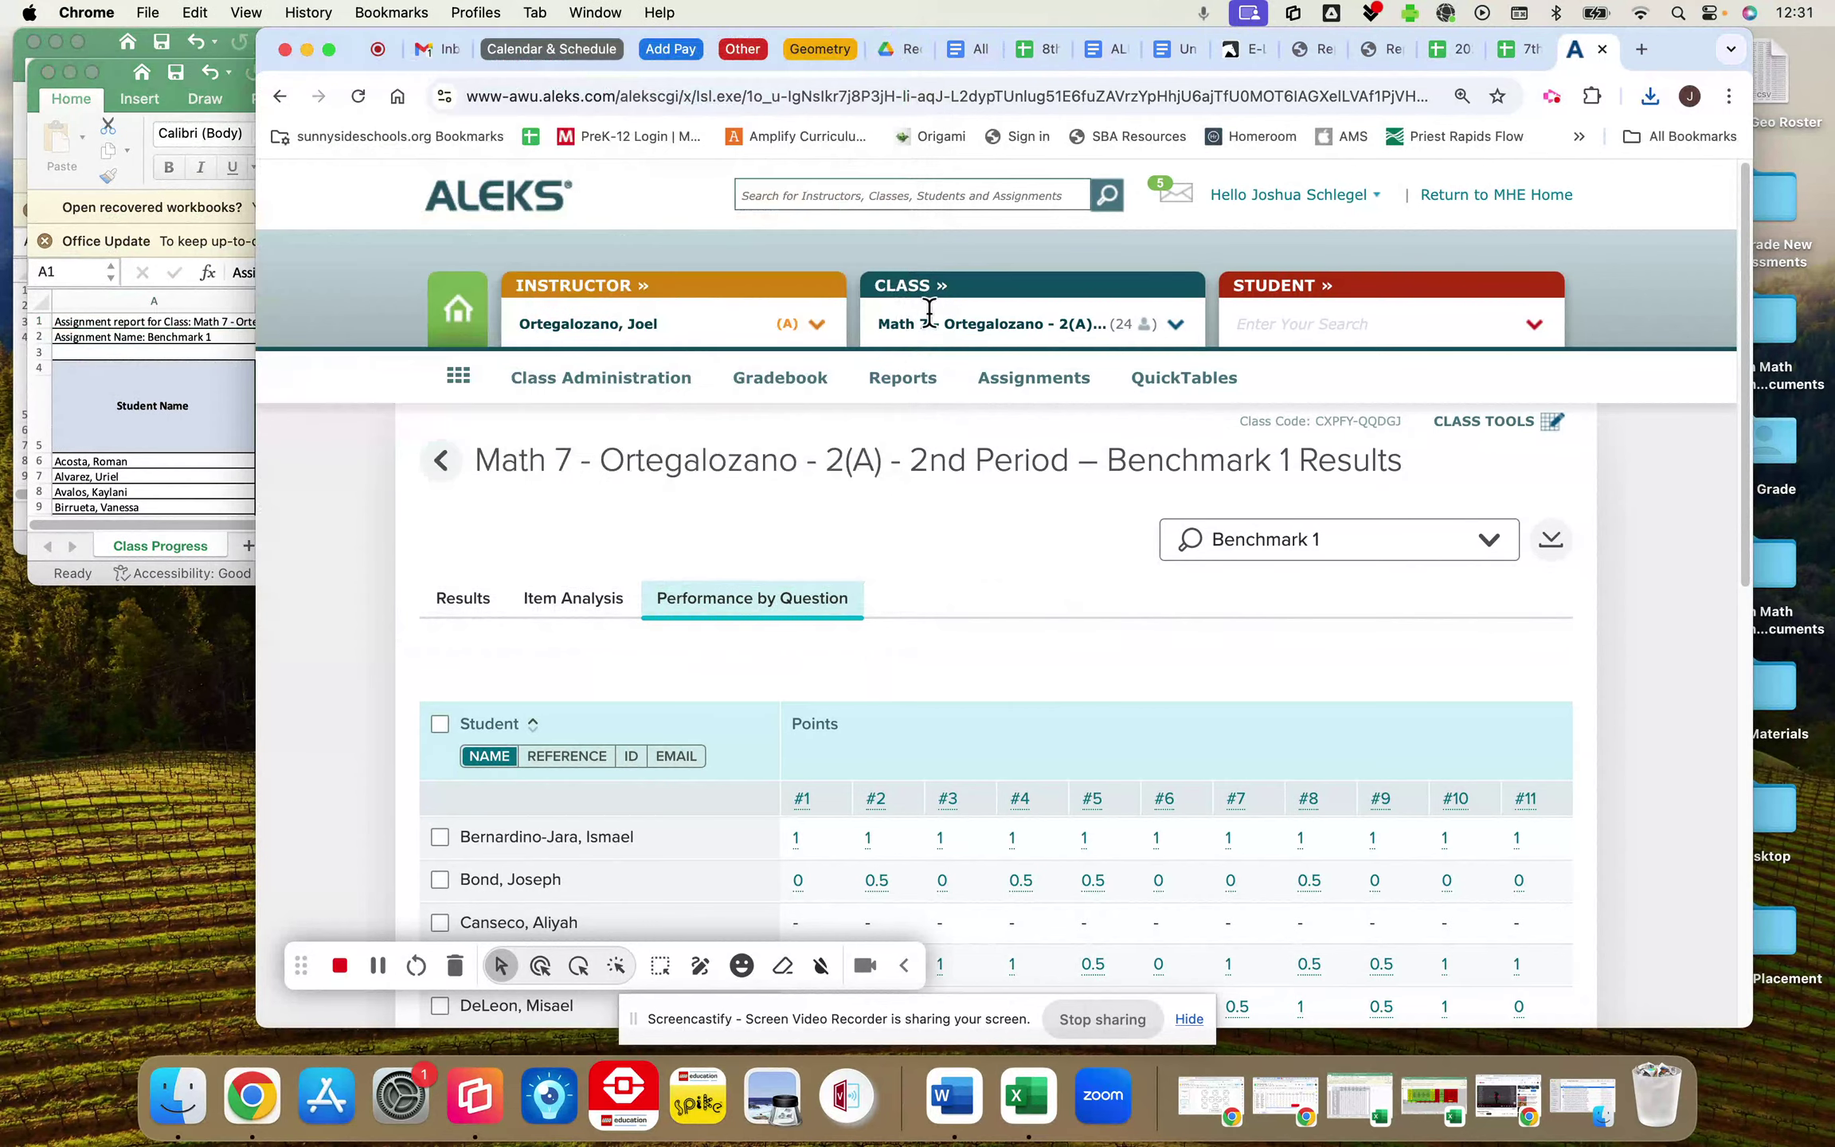
left_click(1177, 325)
left_click(1156, 522)
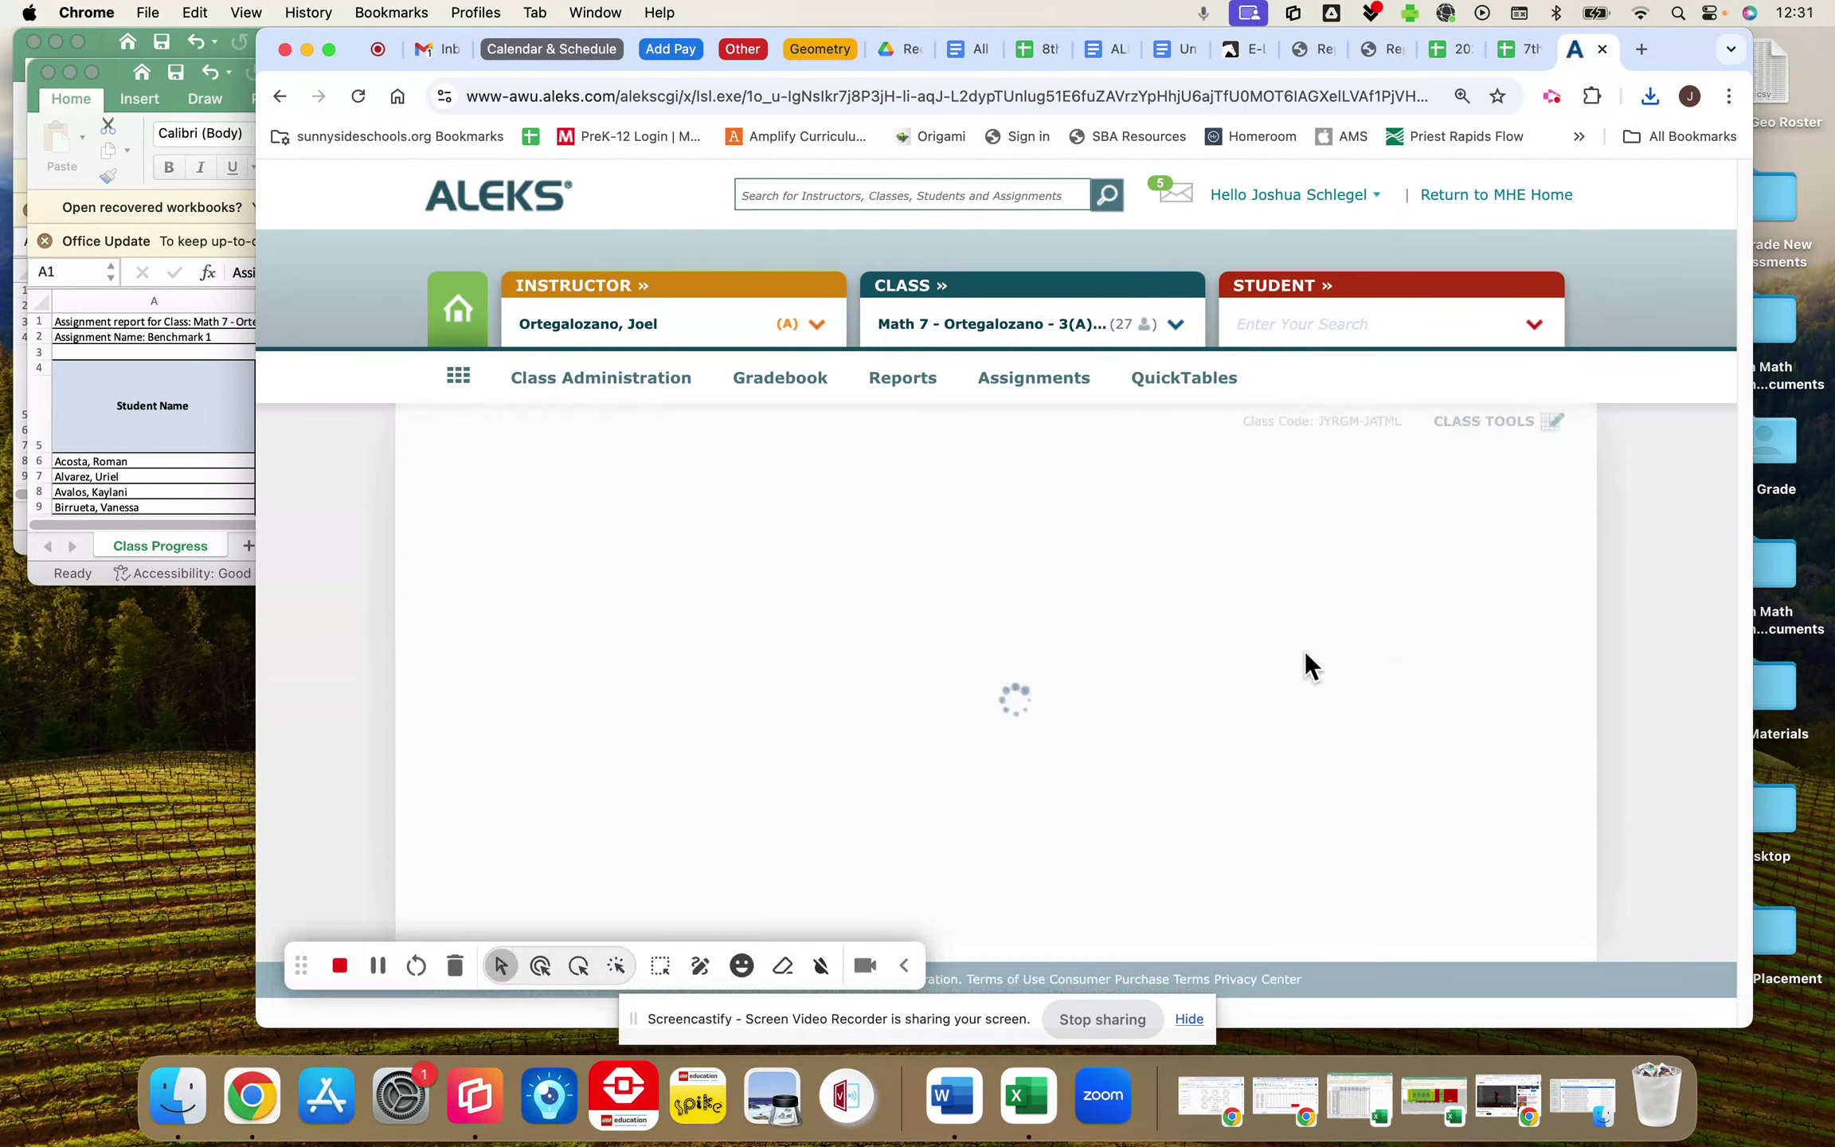
left_click(485, 747)
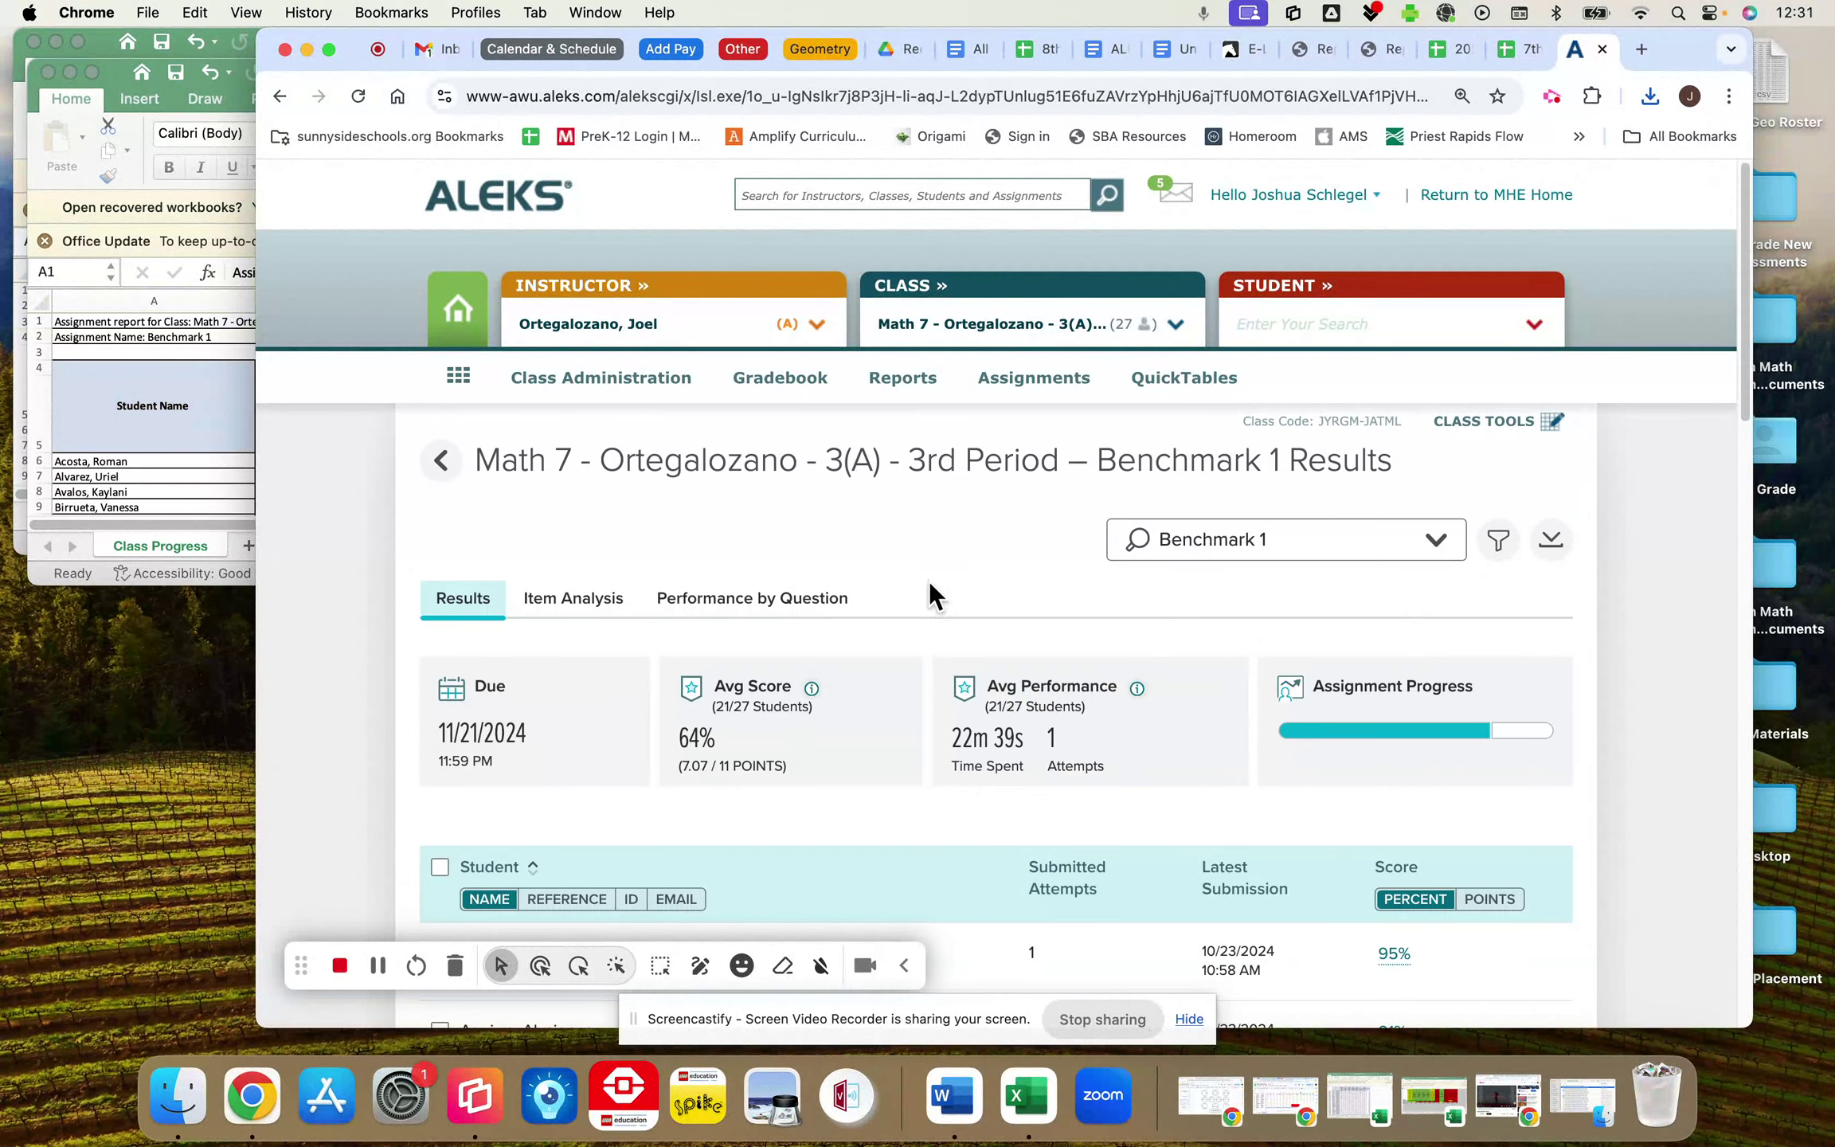
left_click(813, 599)
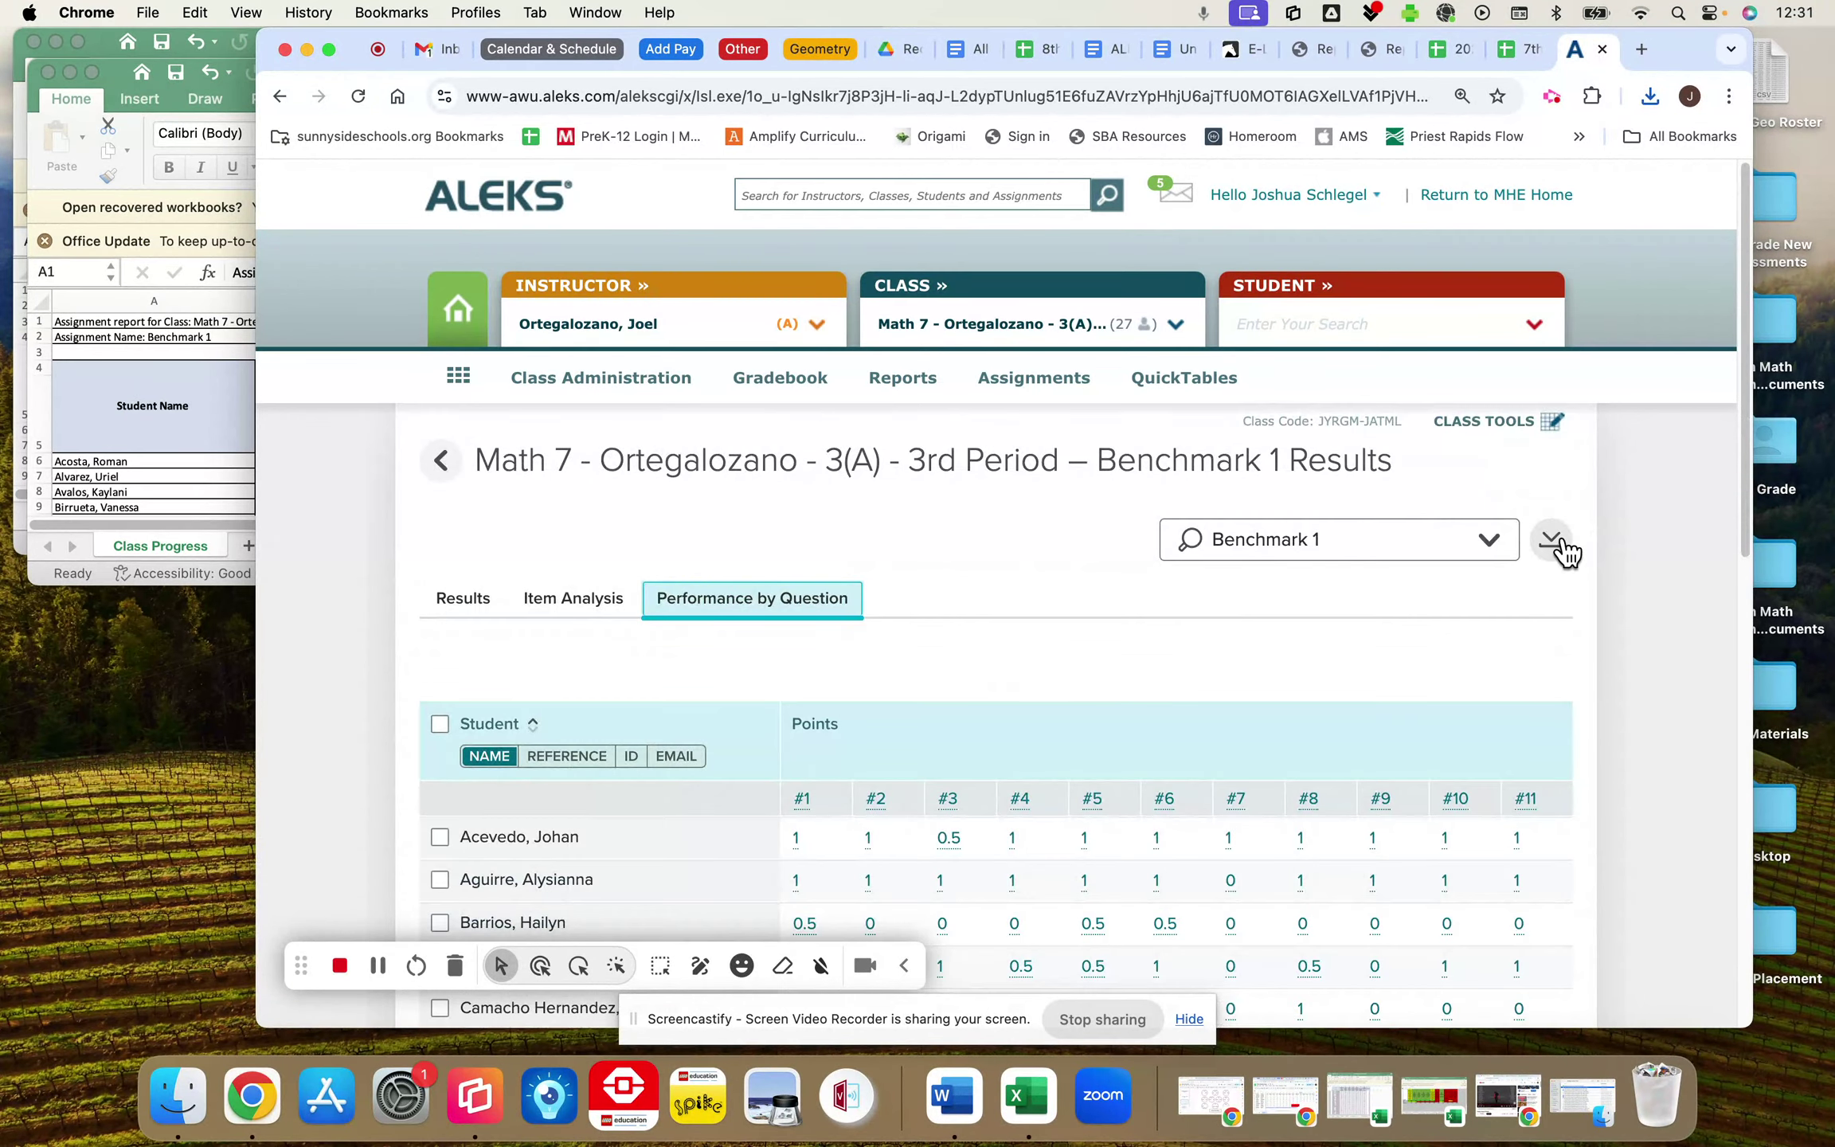
left_click(1565, 548)
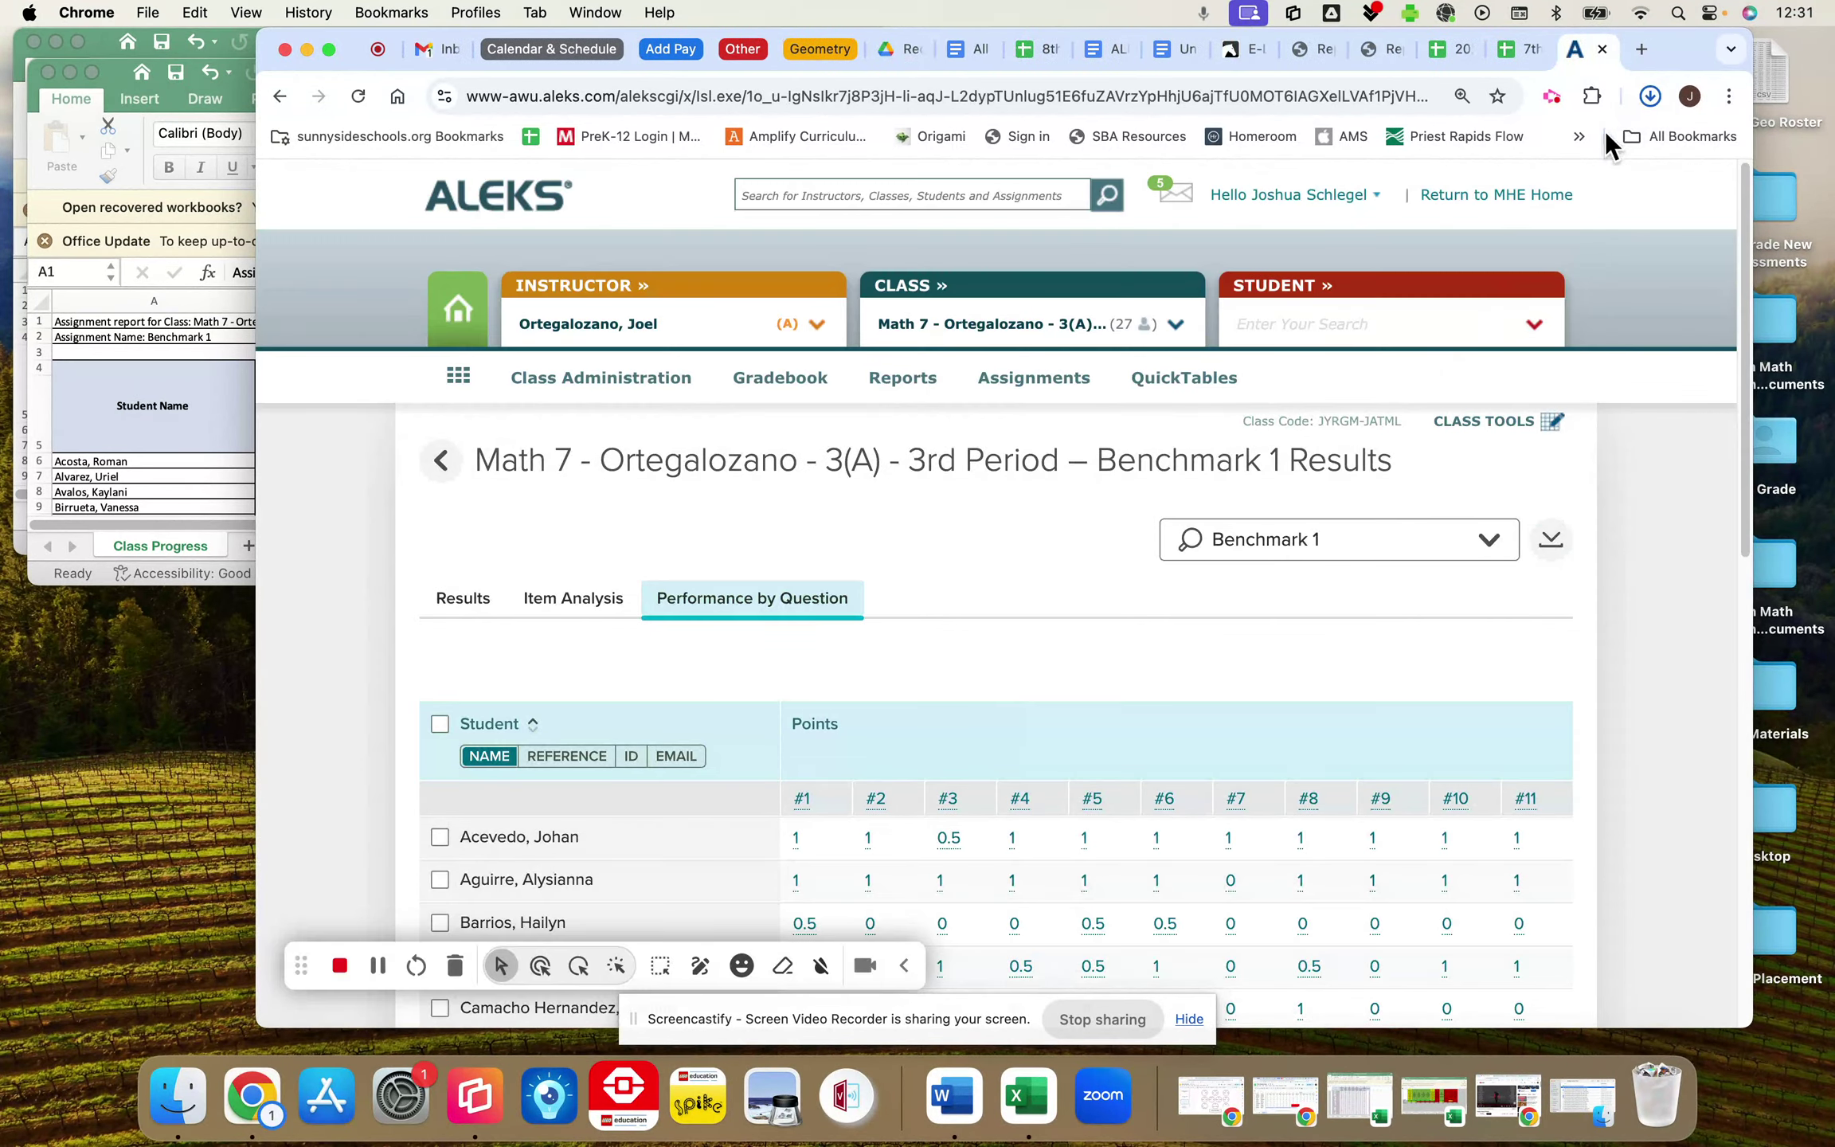
- Open the downloaded 3rd Period report and enlarge its window beside the 1st Period report
left_click(1521, 145)
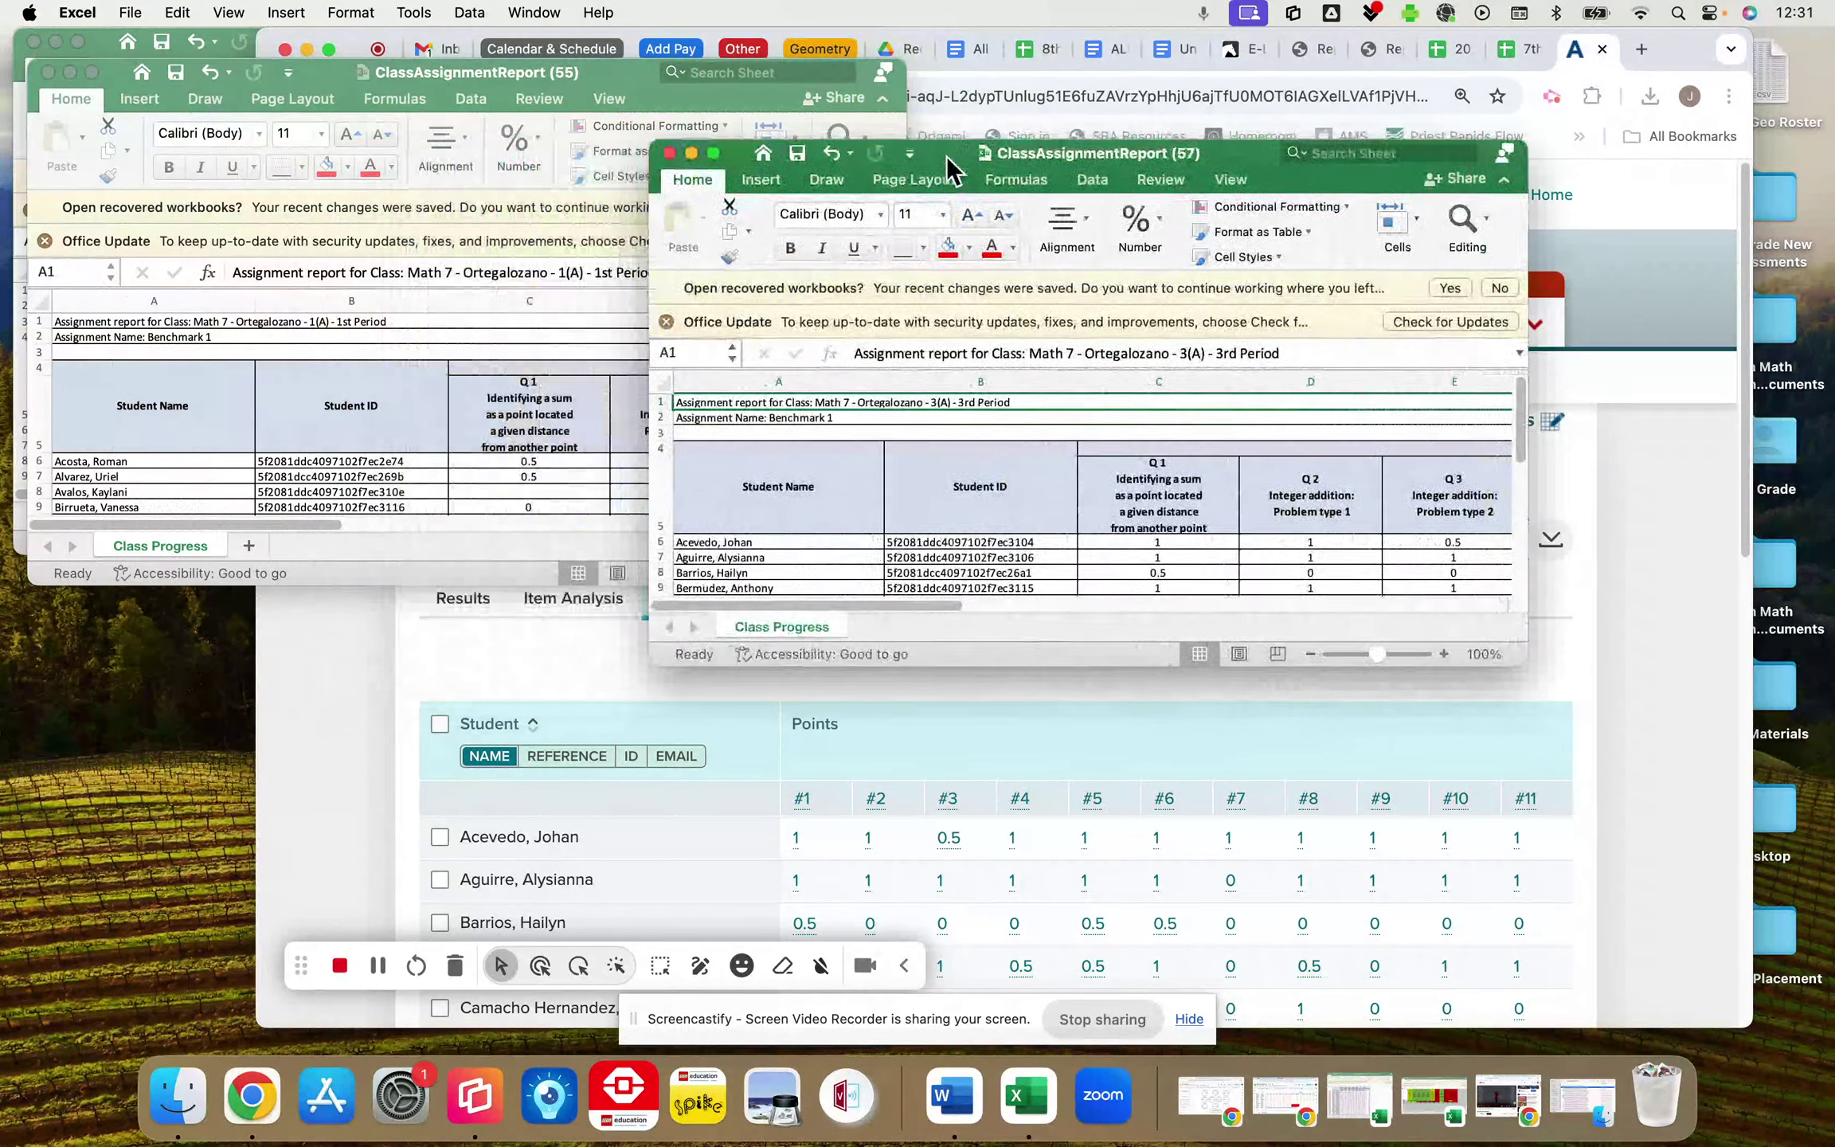
left_click_drag(946, 156, 1100, 187)
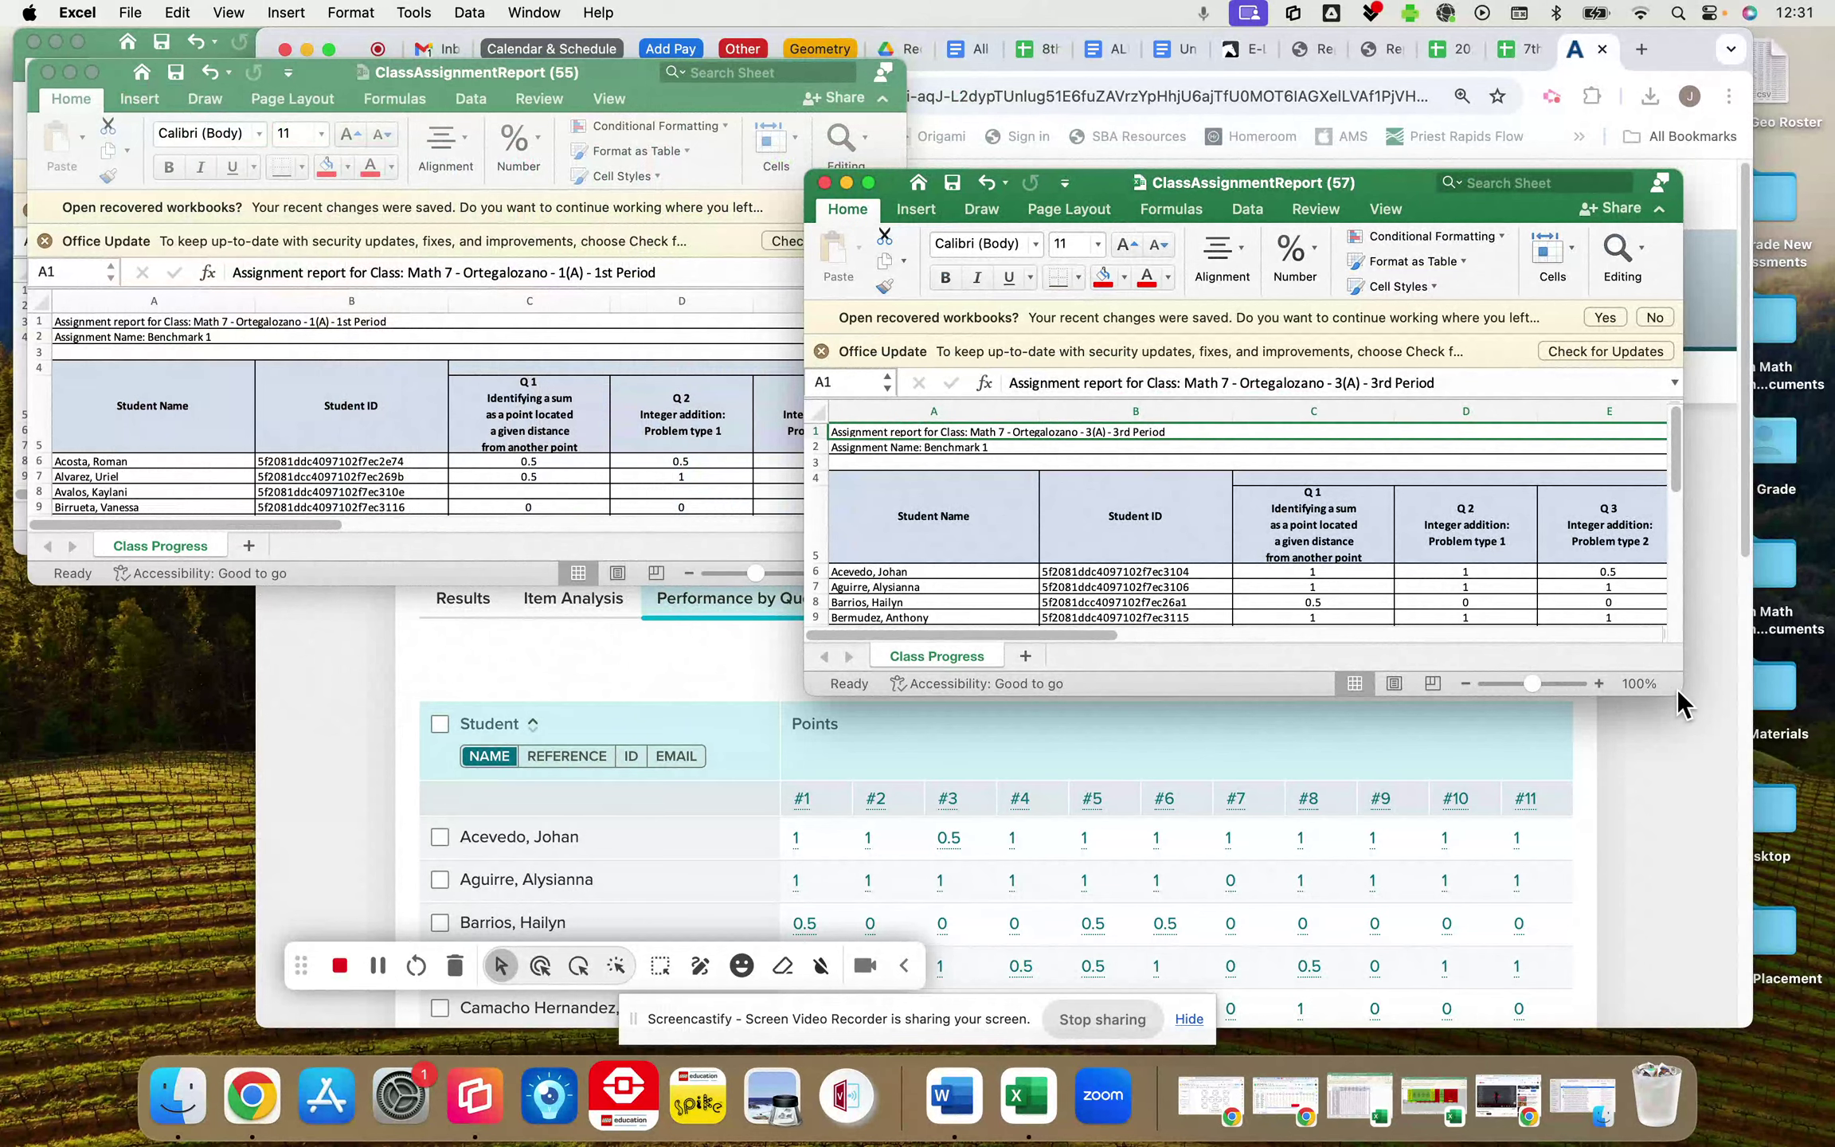
left_click_drag(1674, 689, 1805, 1018)
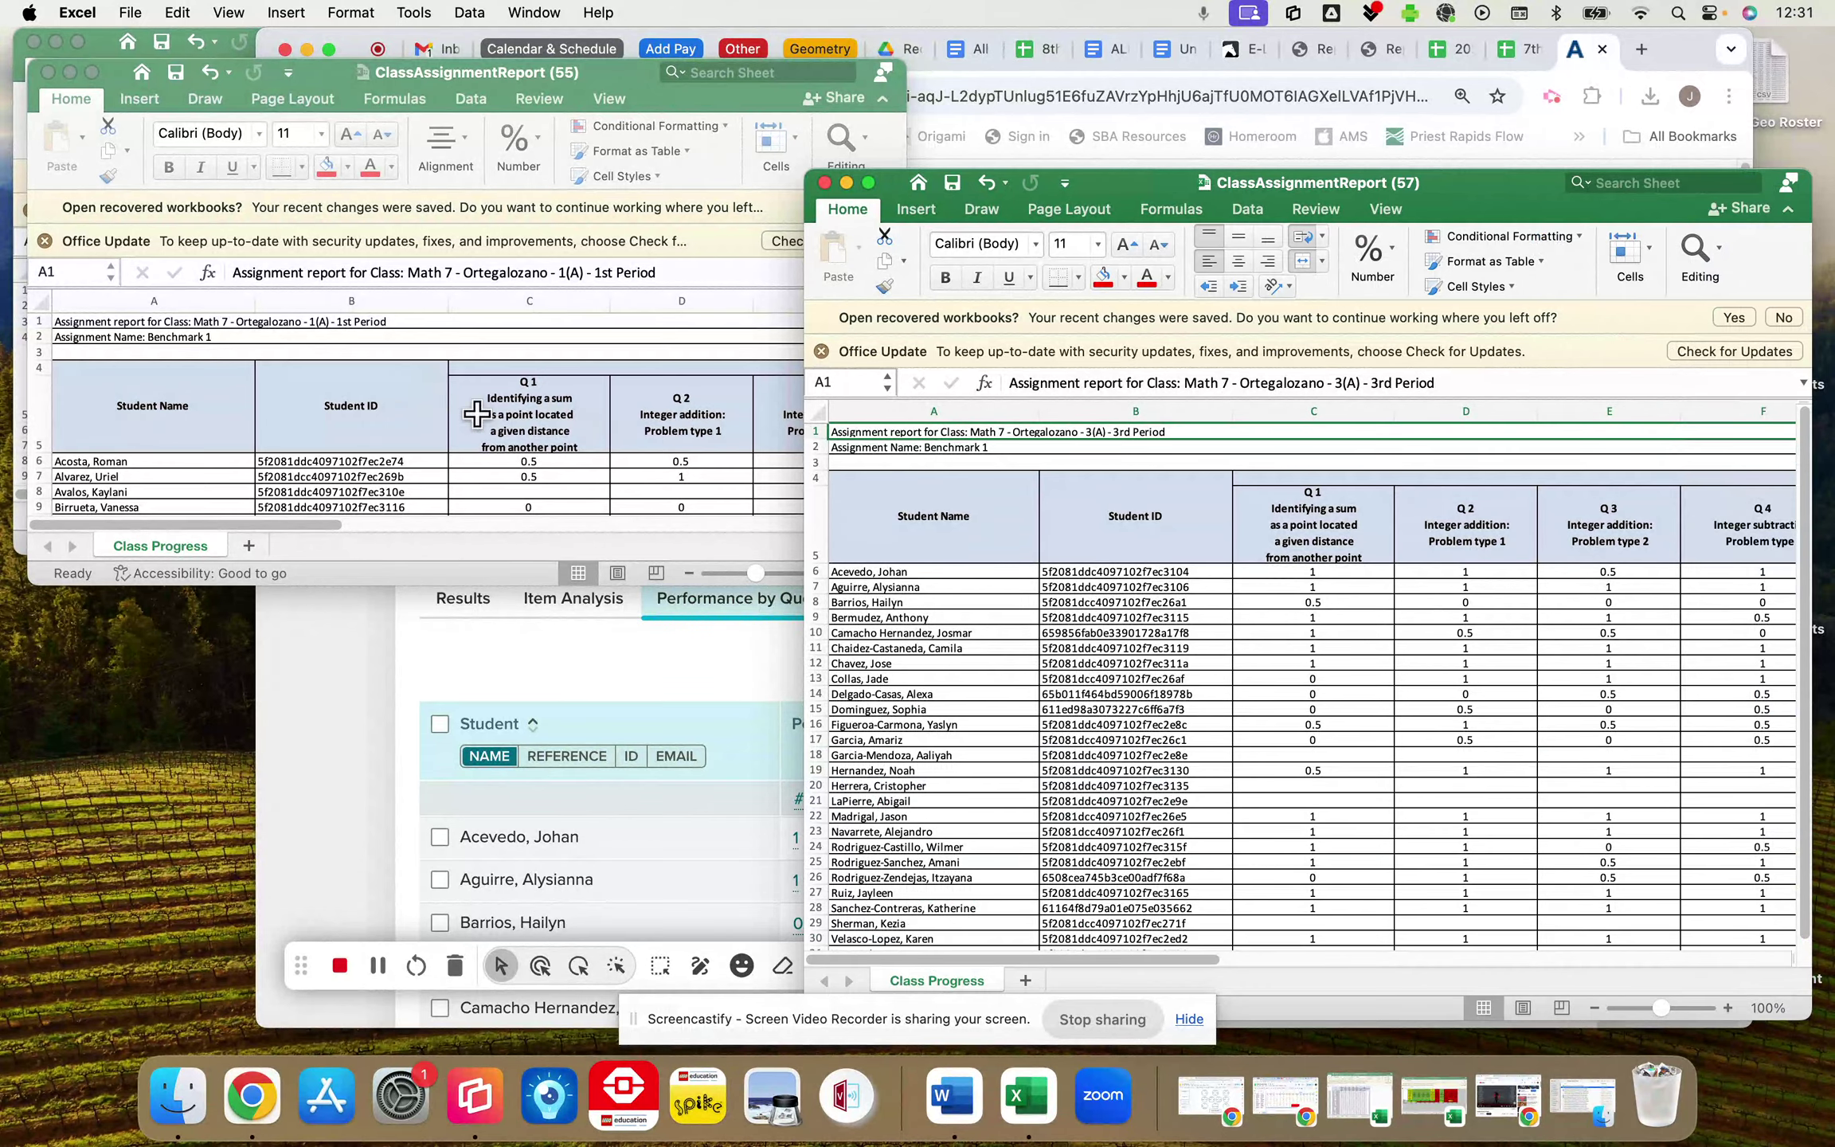
- Copy all student rows (6 to 31) from the 1st Period report into the 3rd Period report, starting at row 33
left_click(66, 464)
left_click_drag(33, 457, 72, 412)
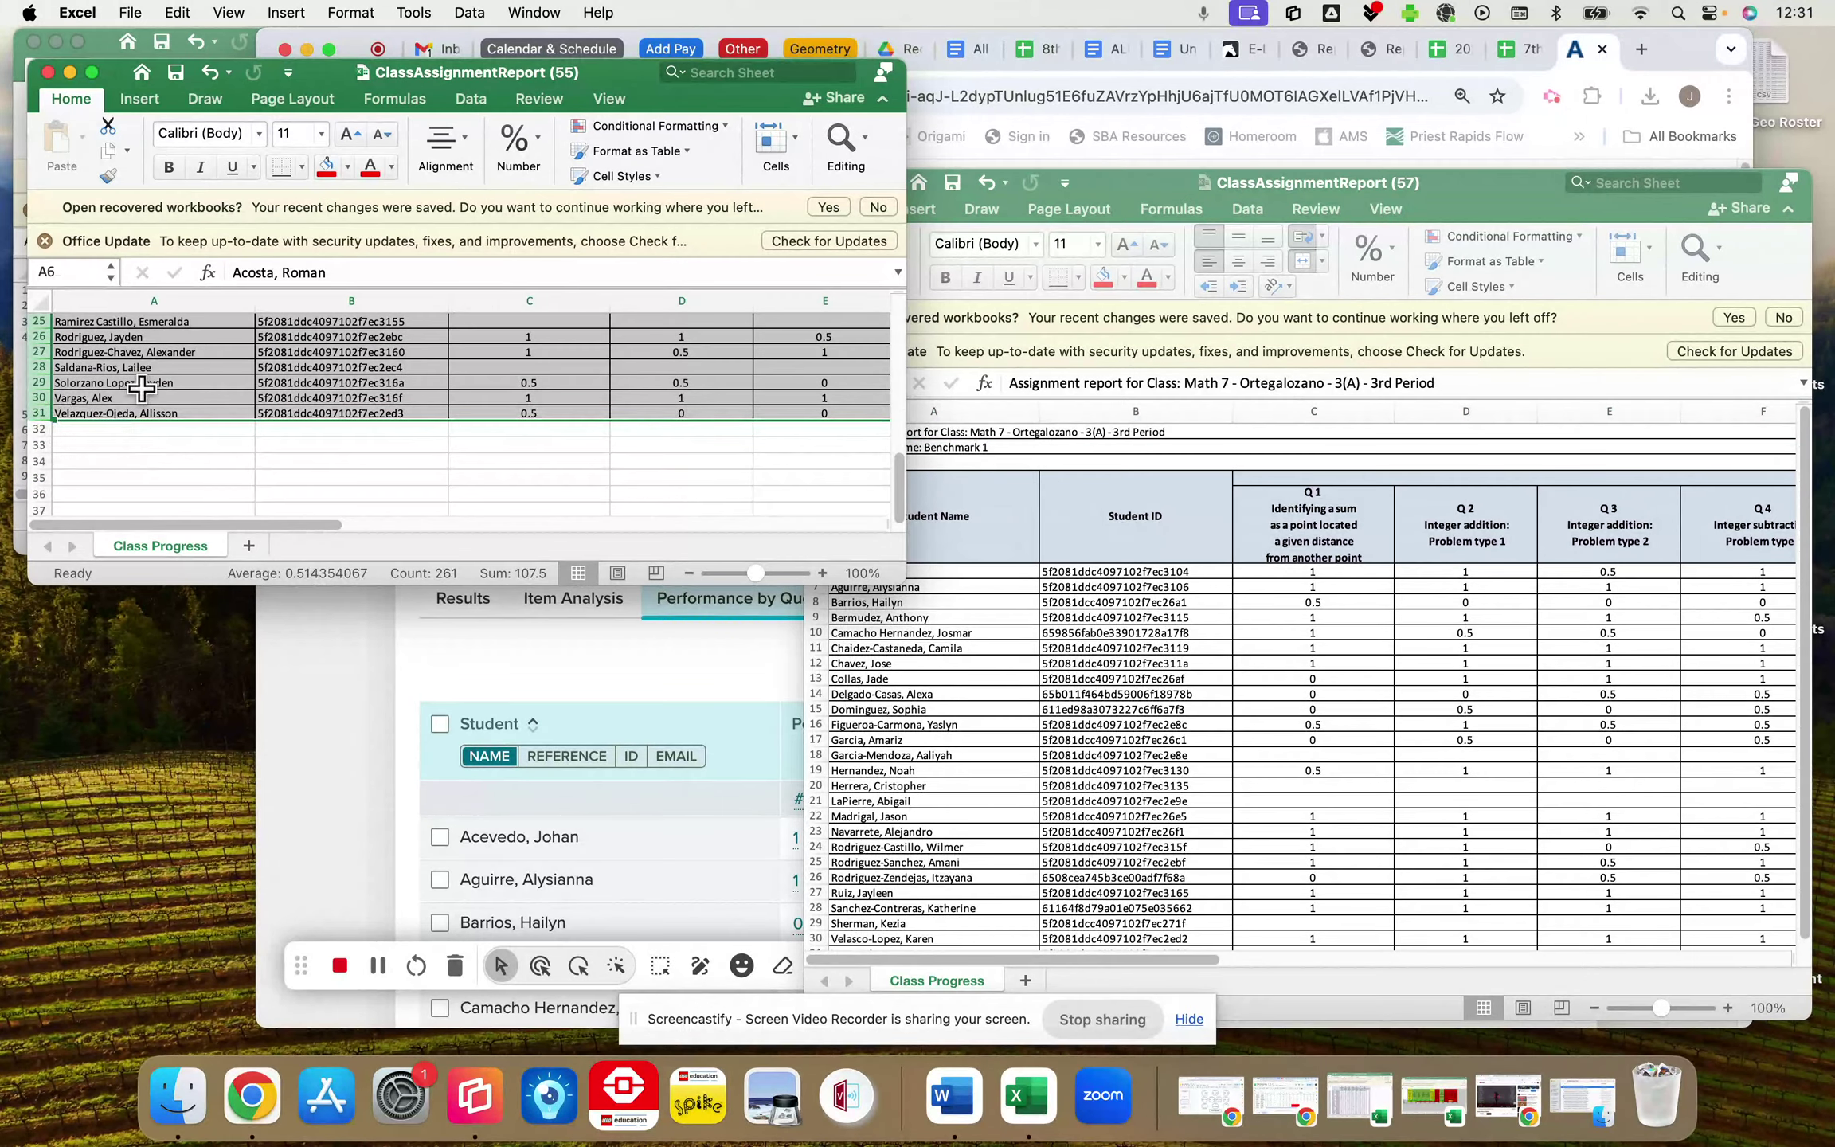
key("super+c")
scroll(141, 396, "up", 10)
left_click(1008, 707)
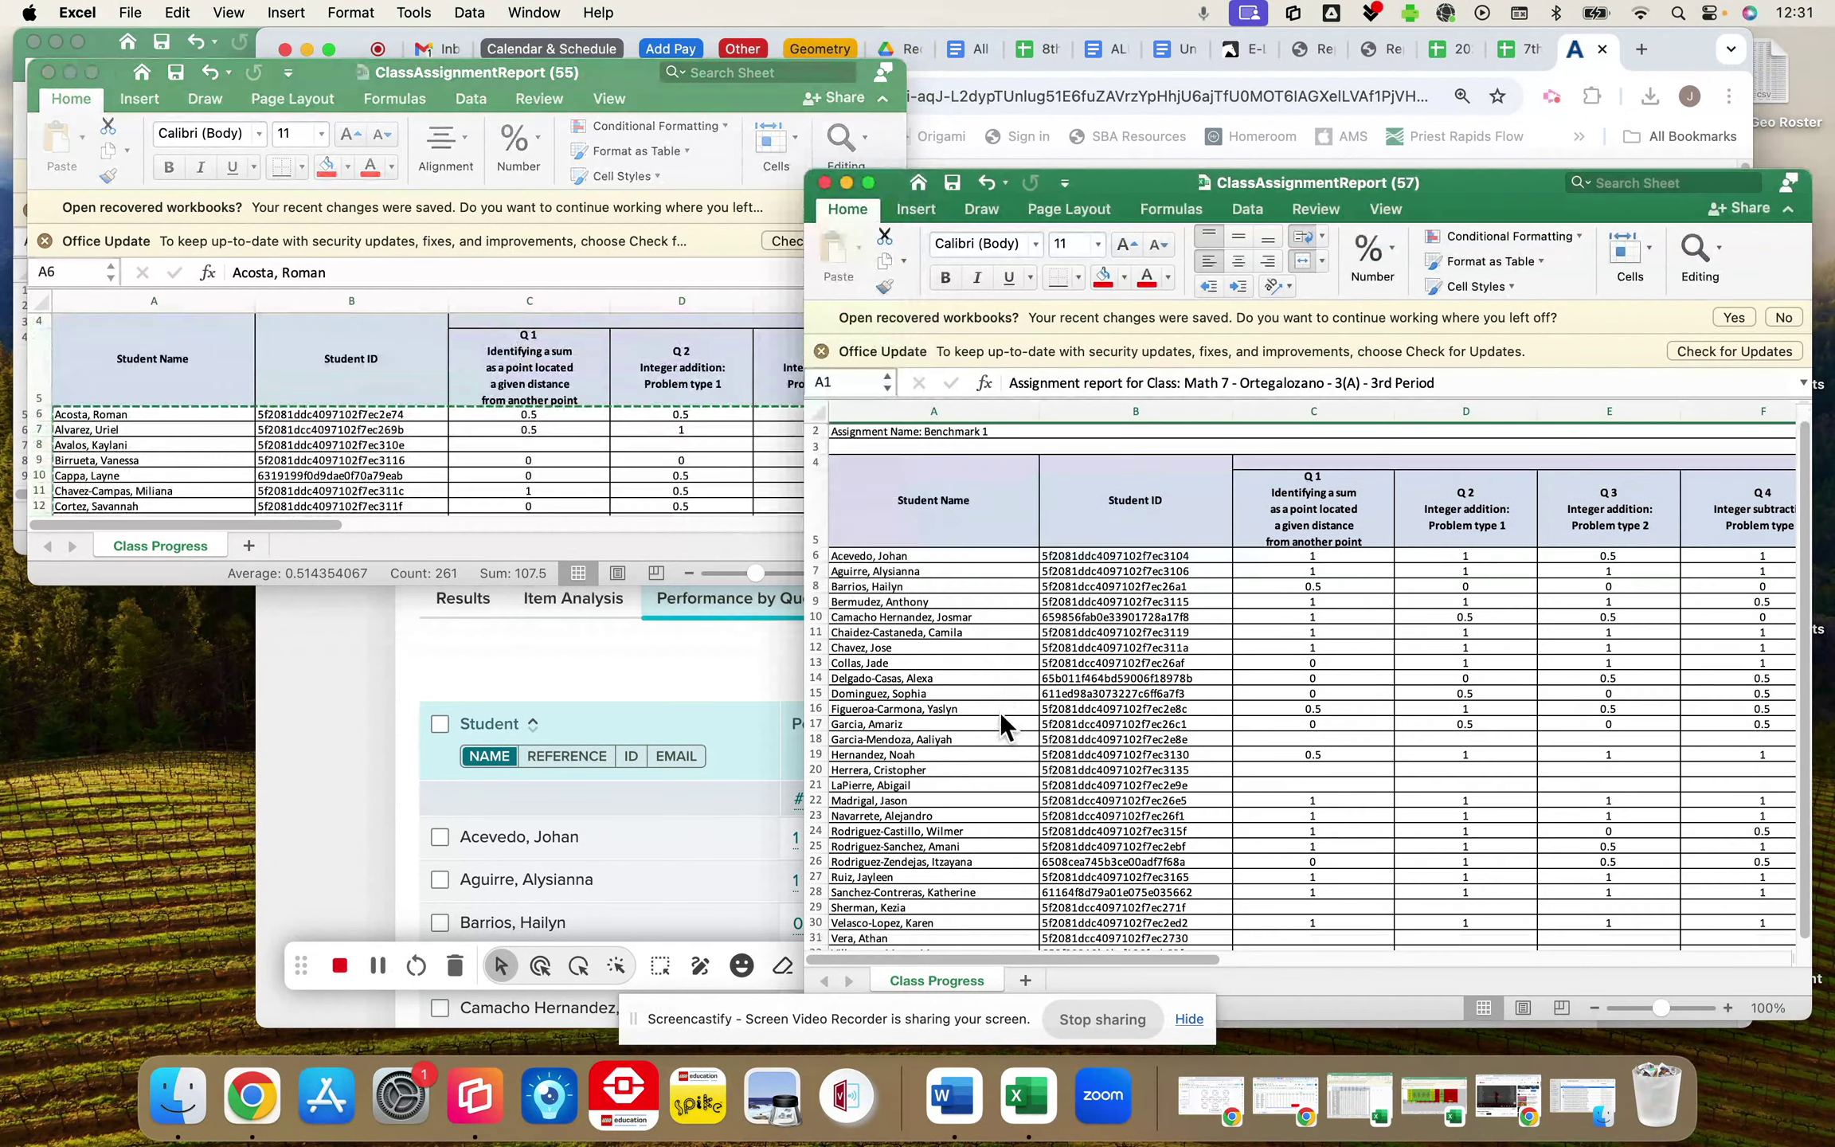
scroll(988, 756, "down", 5)
left_click(971, 844)
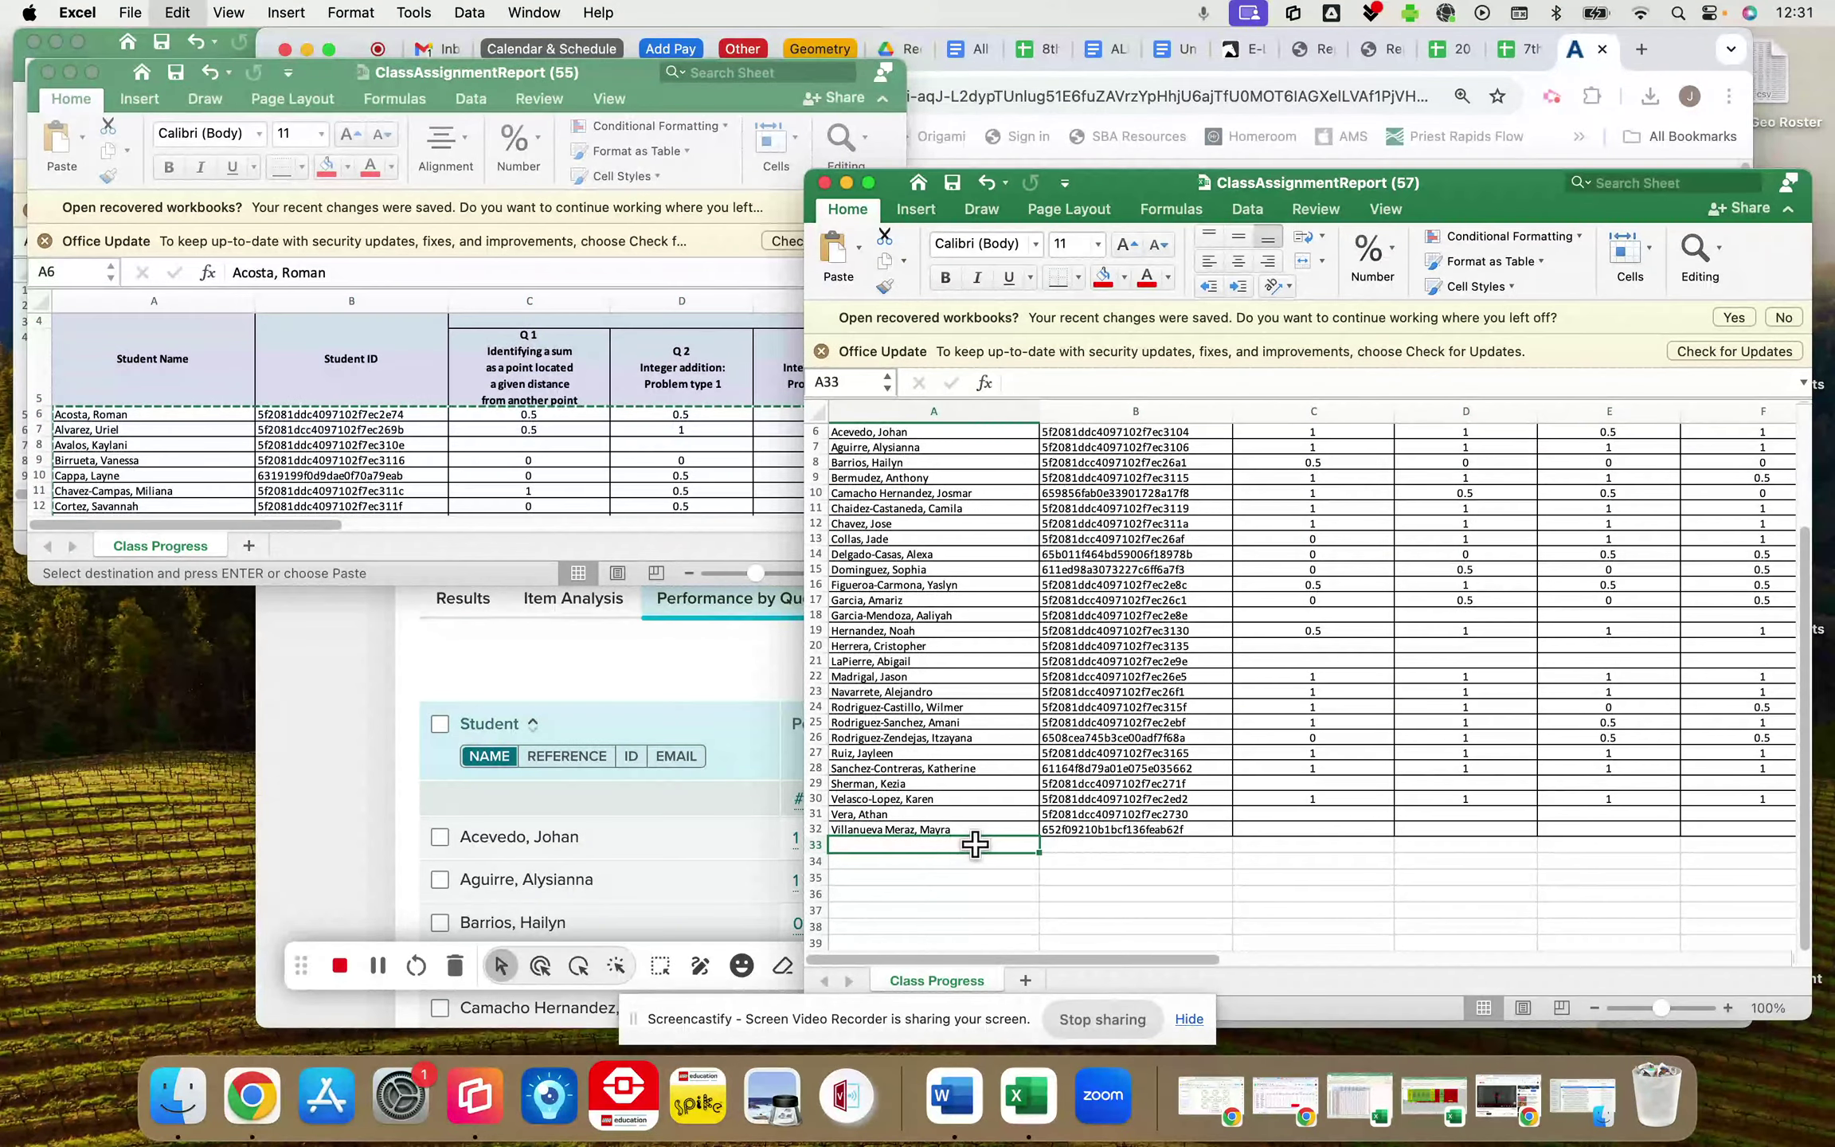
left_click(1012, 722)
- Check both reports' class headings, and close the 1st Period report workbook
scroll(1018, 637, "up", 3)
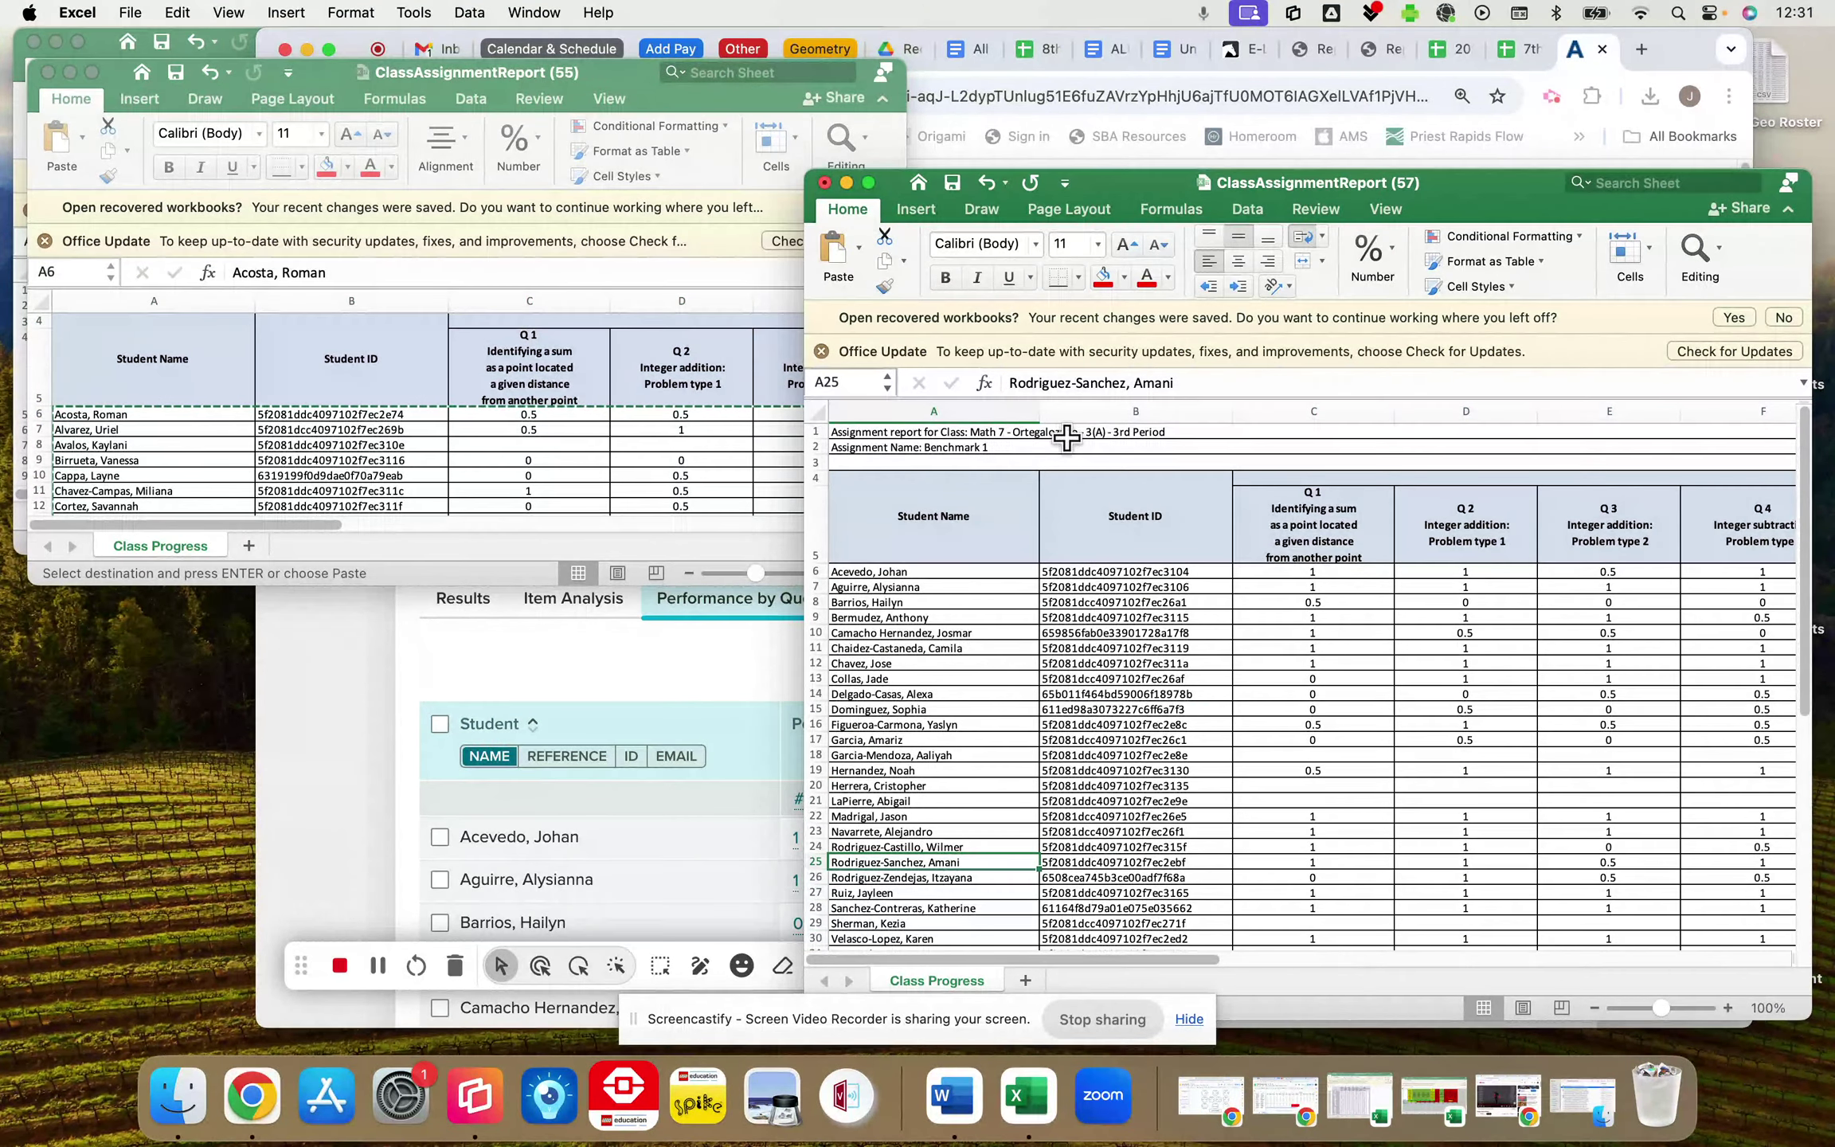
left_click(564, 460)
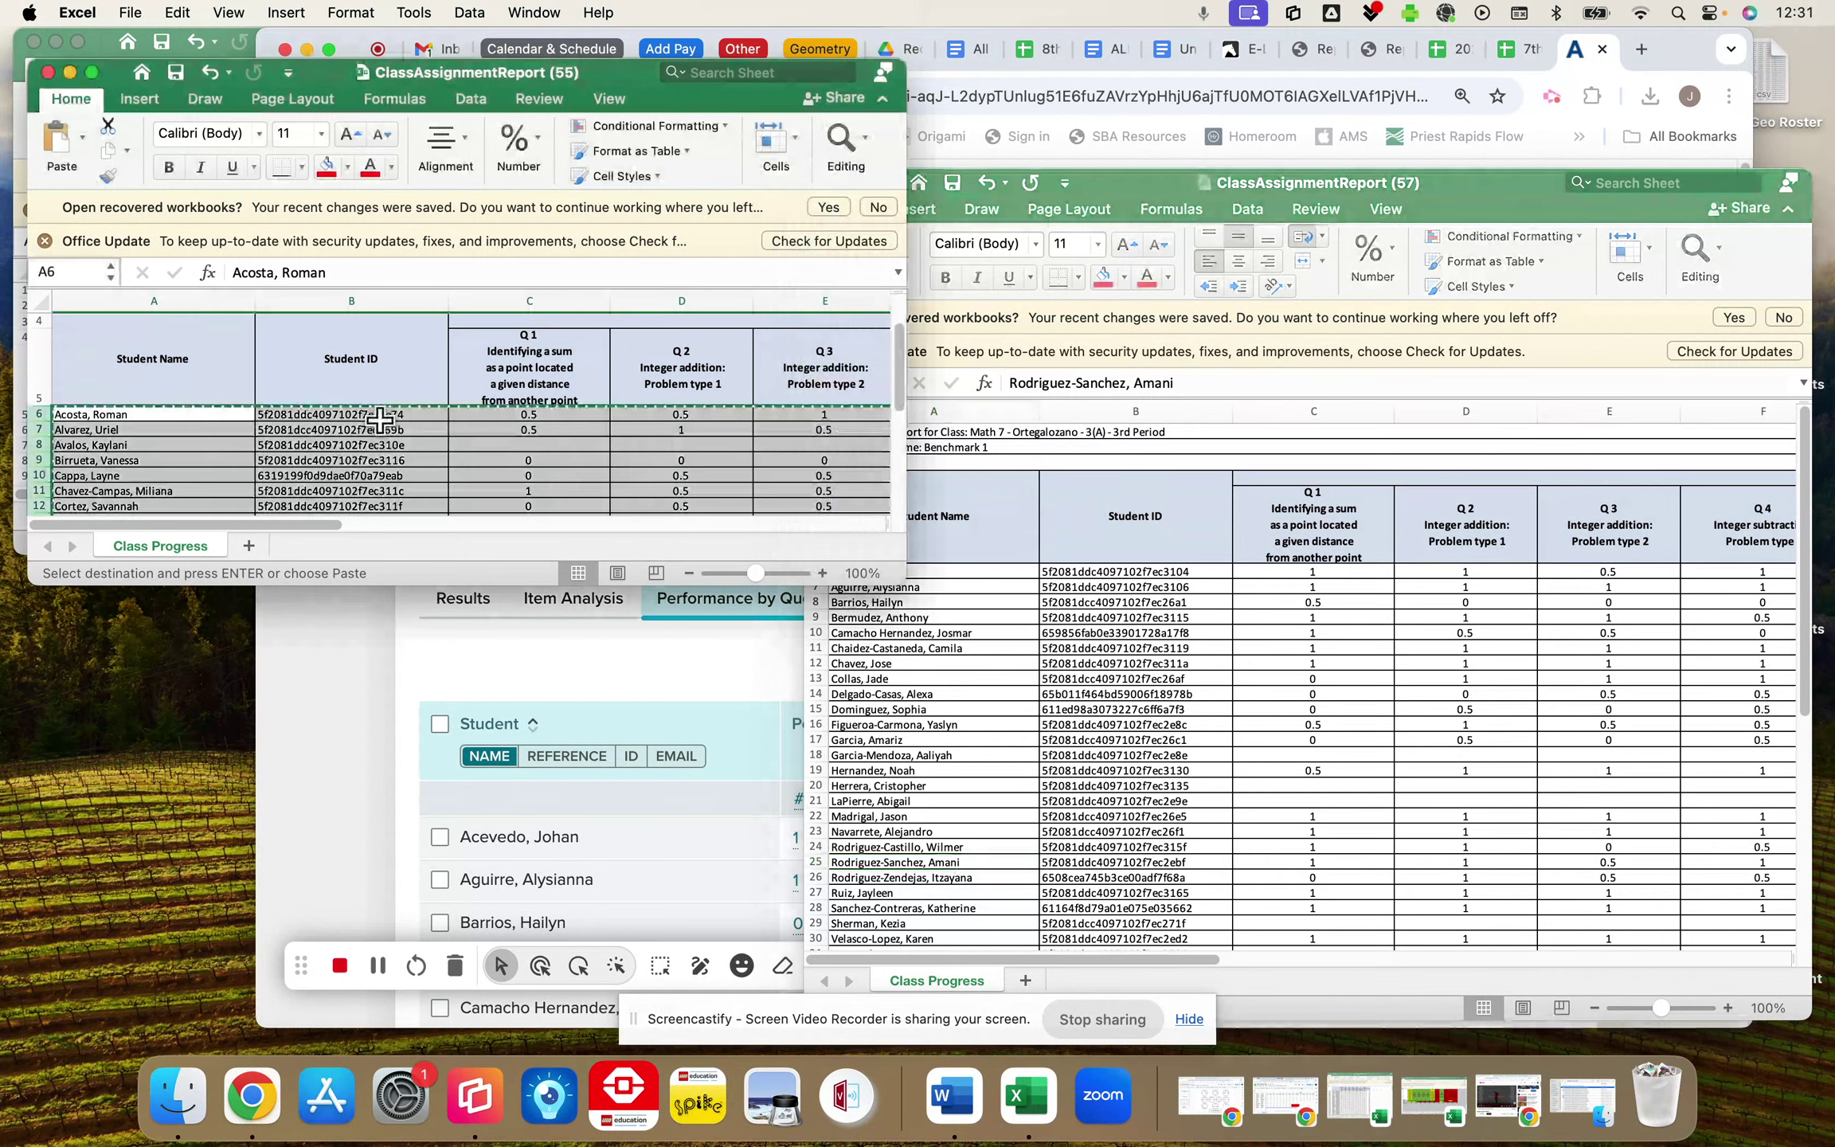
scroll(386, 422, "up", 3)
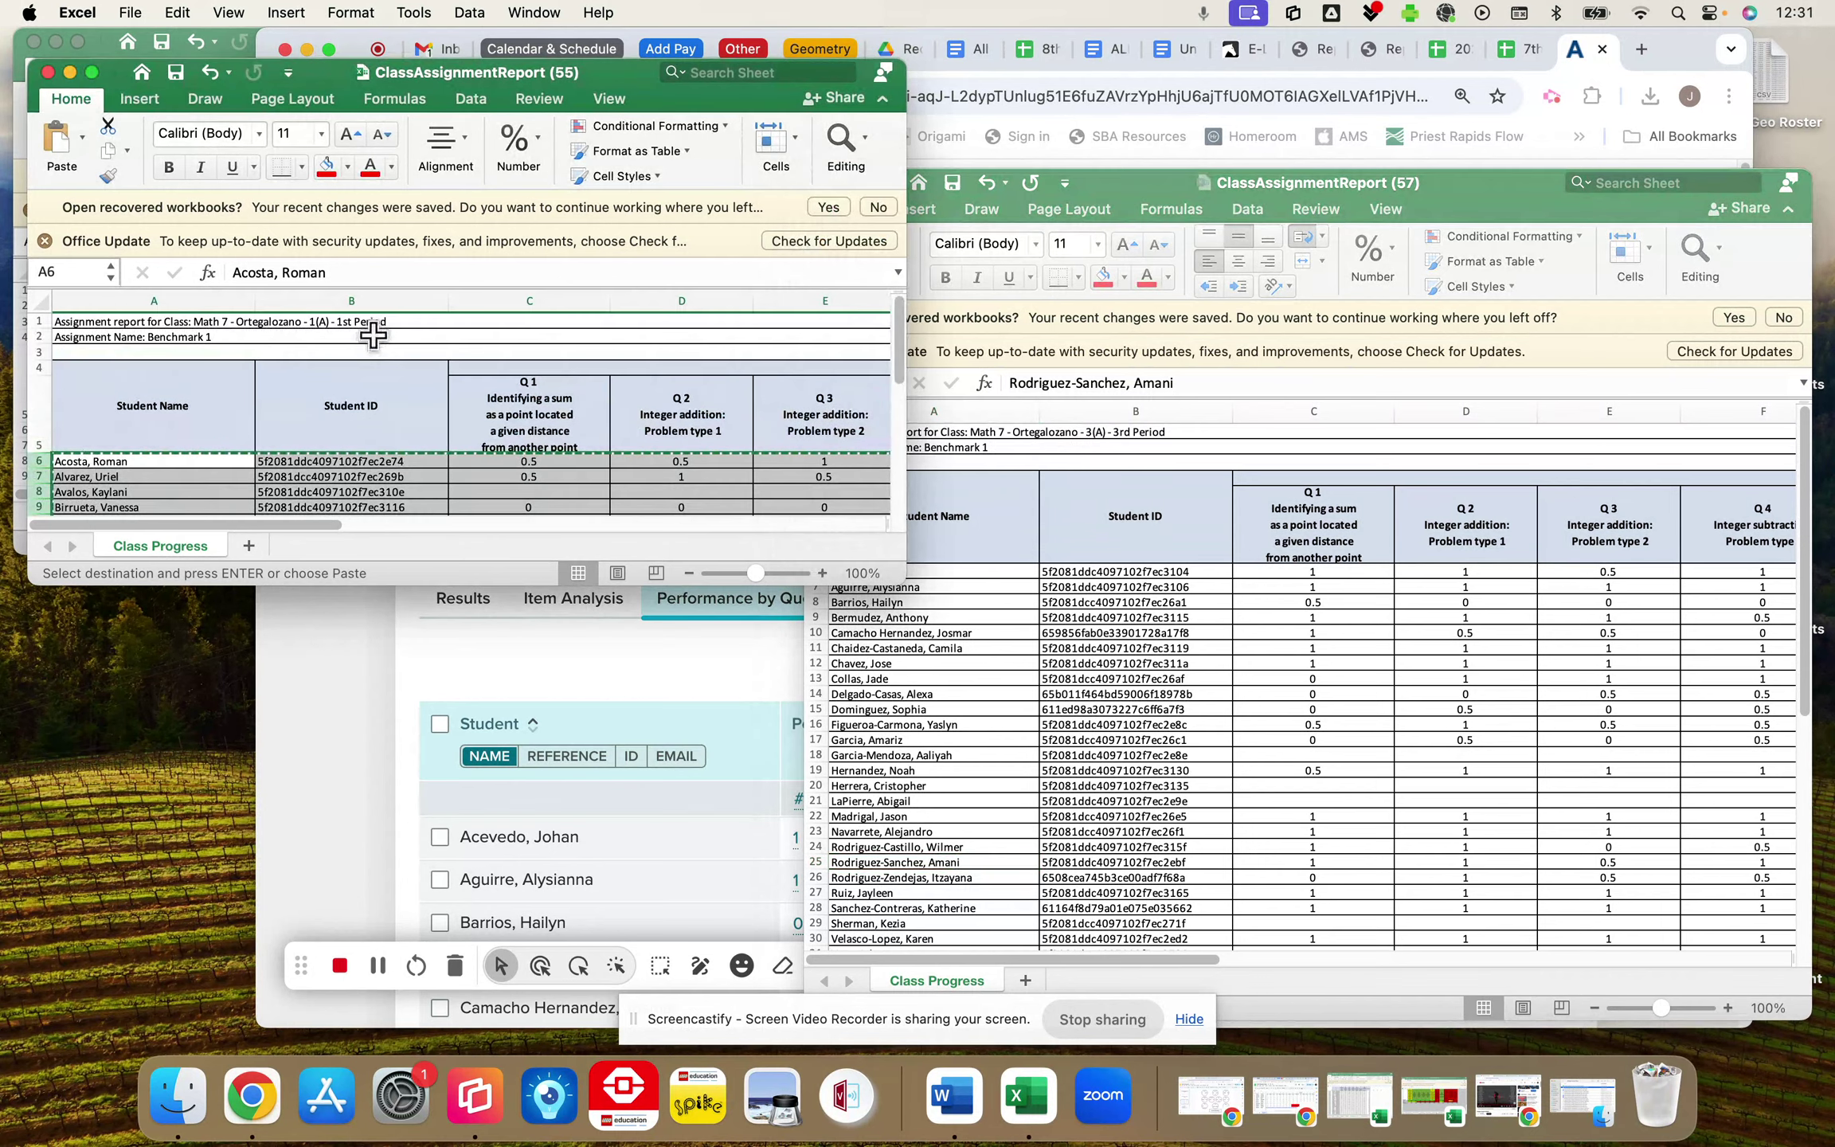
left_click(49, 72)
left_click(1000, 524)
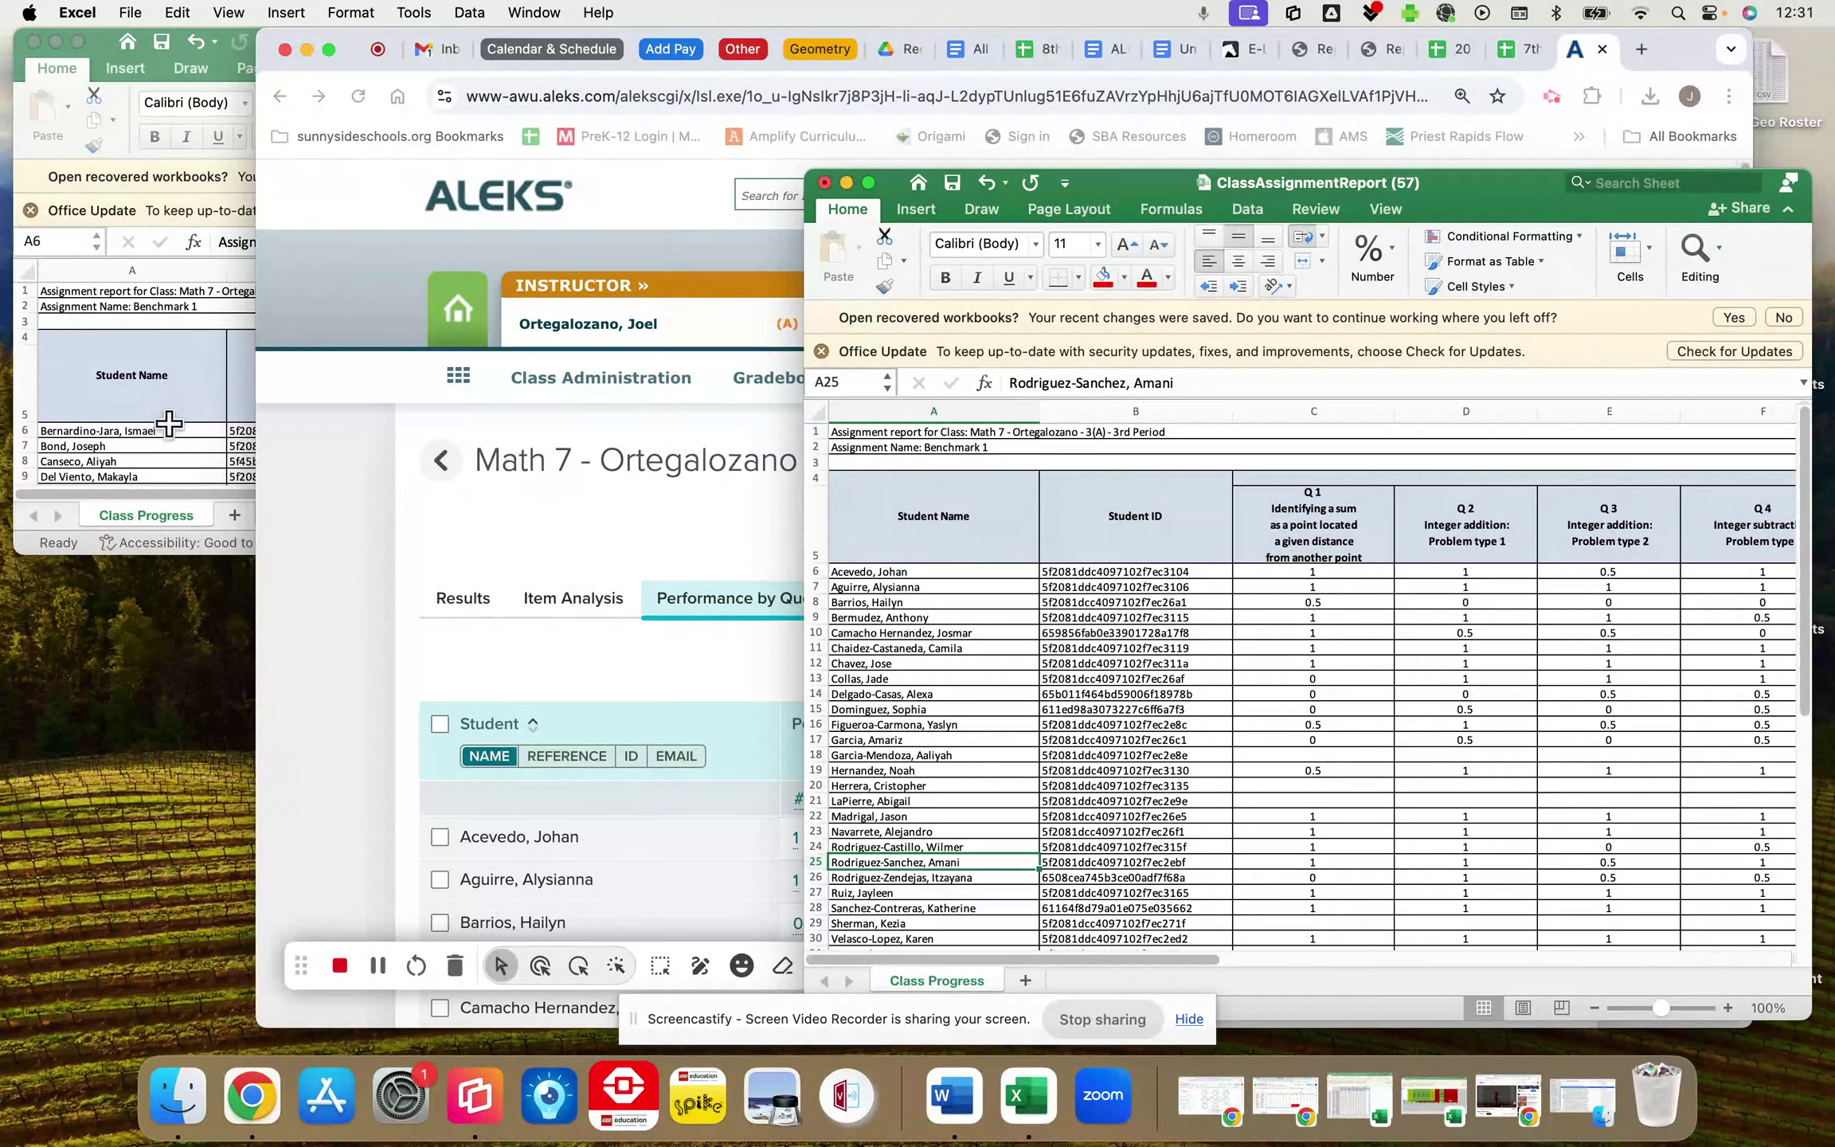
- Copy student rows 6 to 29 from the 2nd Period report into the 3rd Period report, starting at cell A59
left_click(169, 425)
left_click_drag(27, 429, 48, 380)
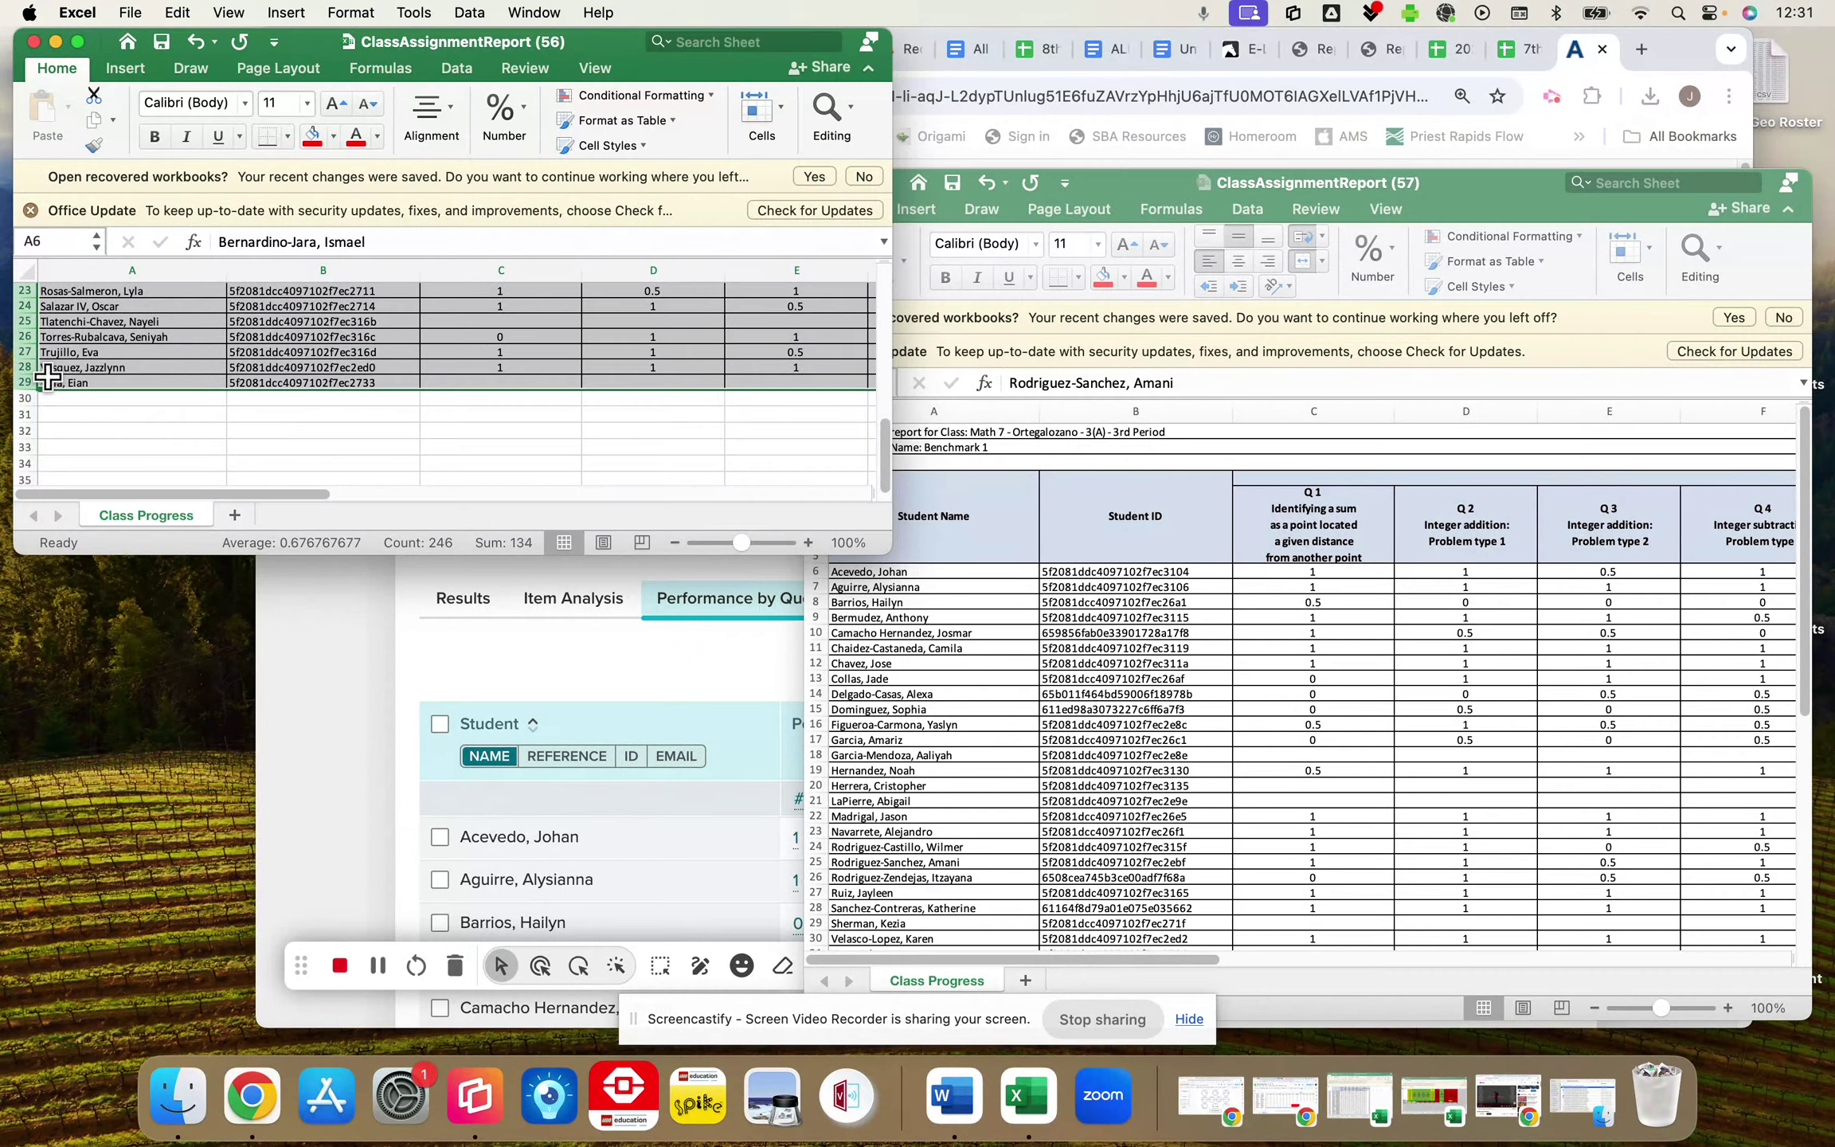
key("super+c")
left_click(1181, 704)
scroll(1182, 705, "down", 5)
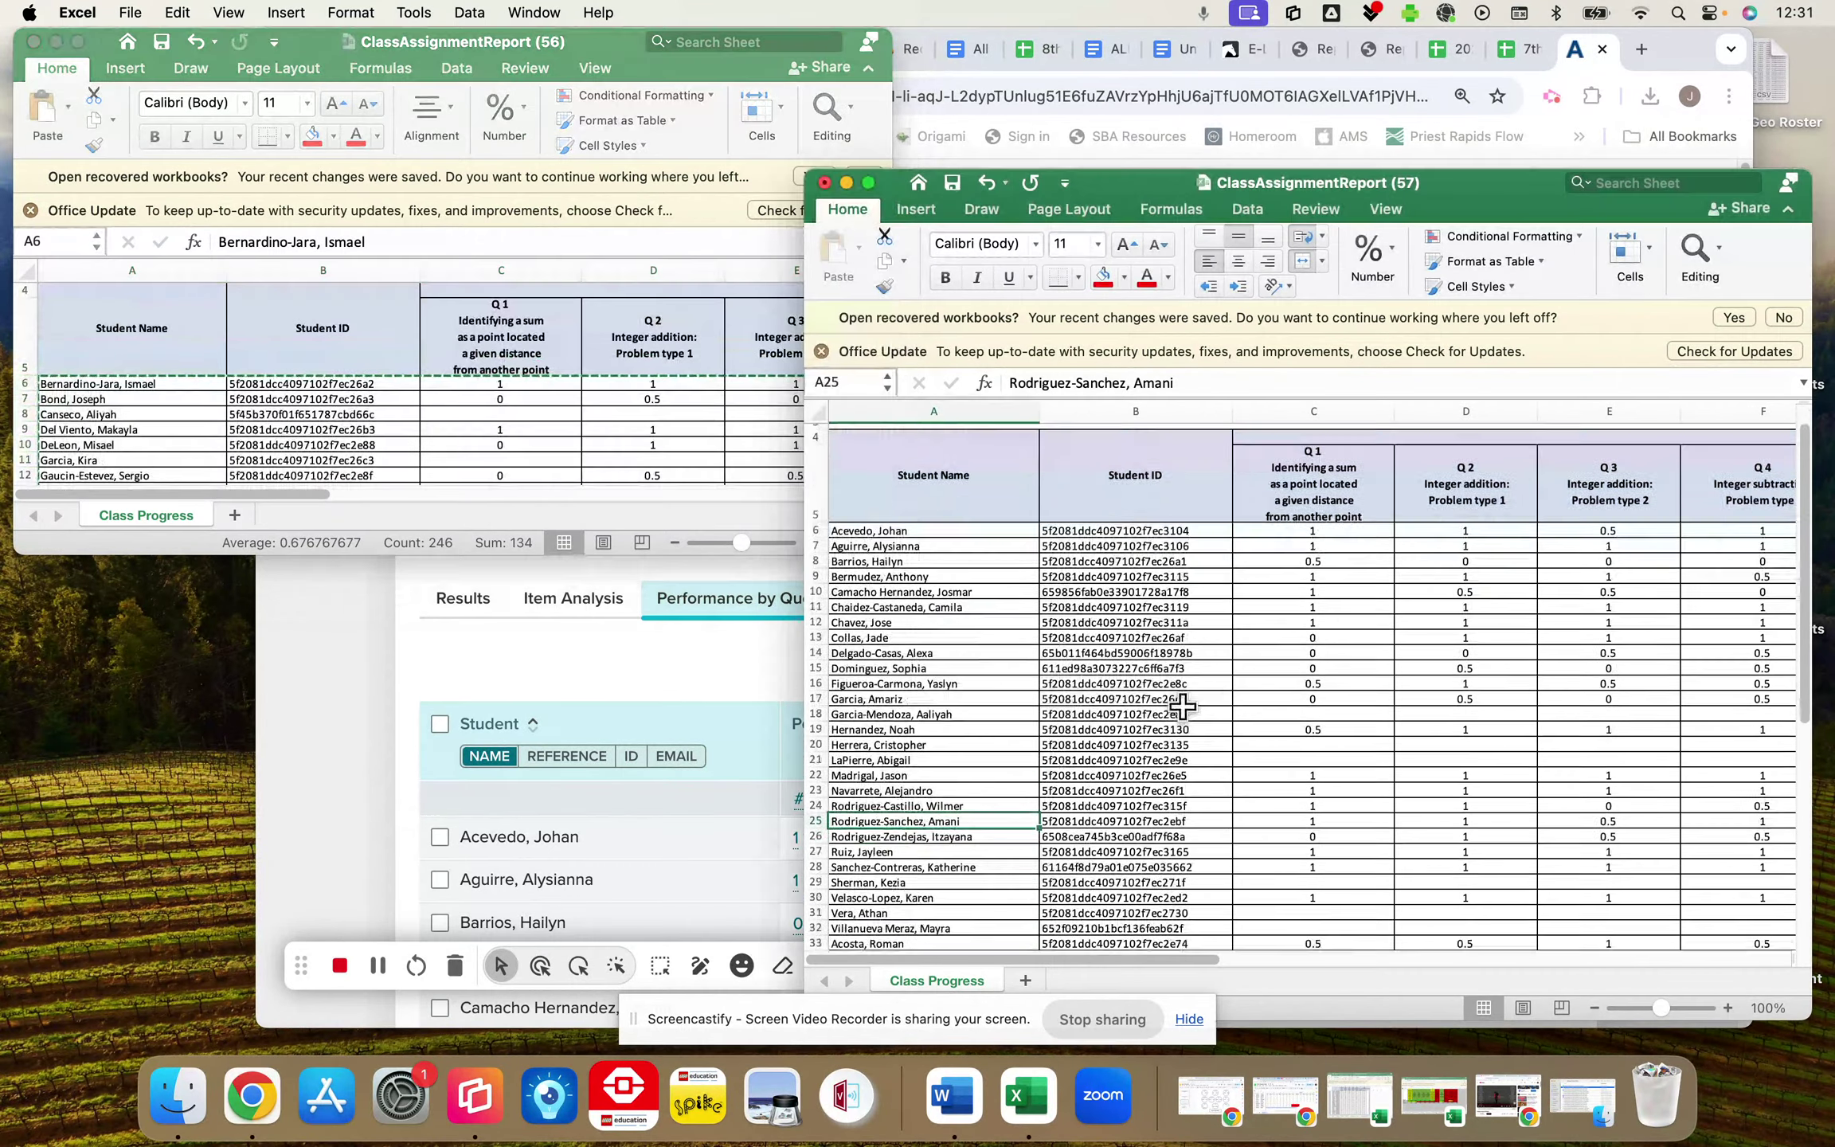
scroll(1181, 706, "down", 8)
left_click(954, 709)
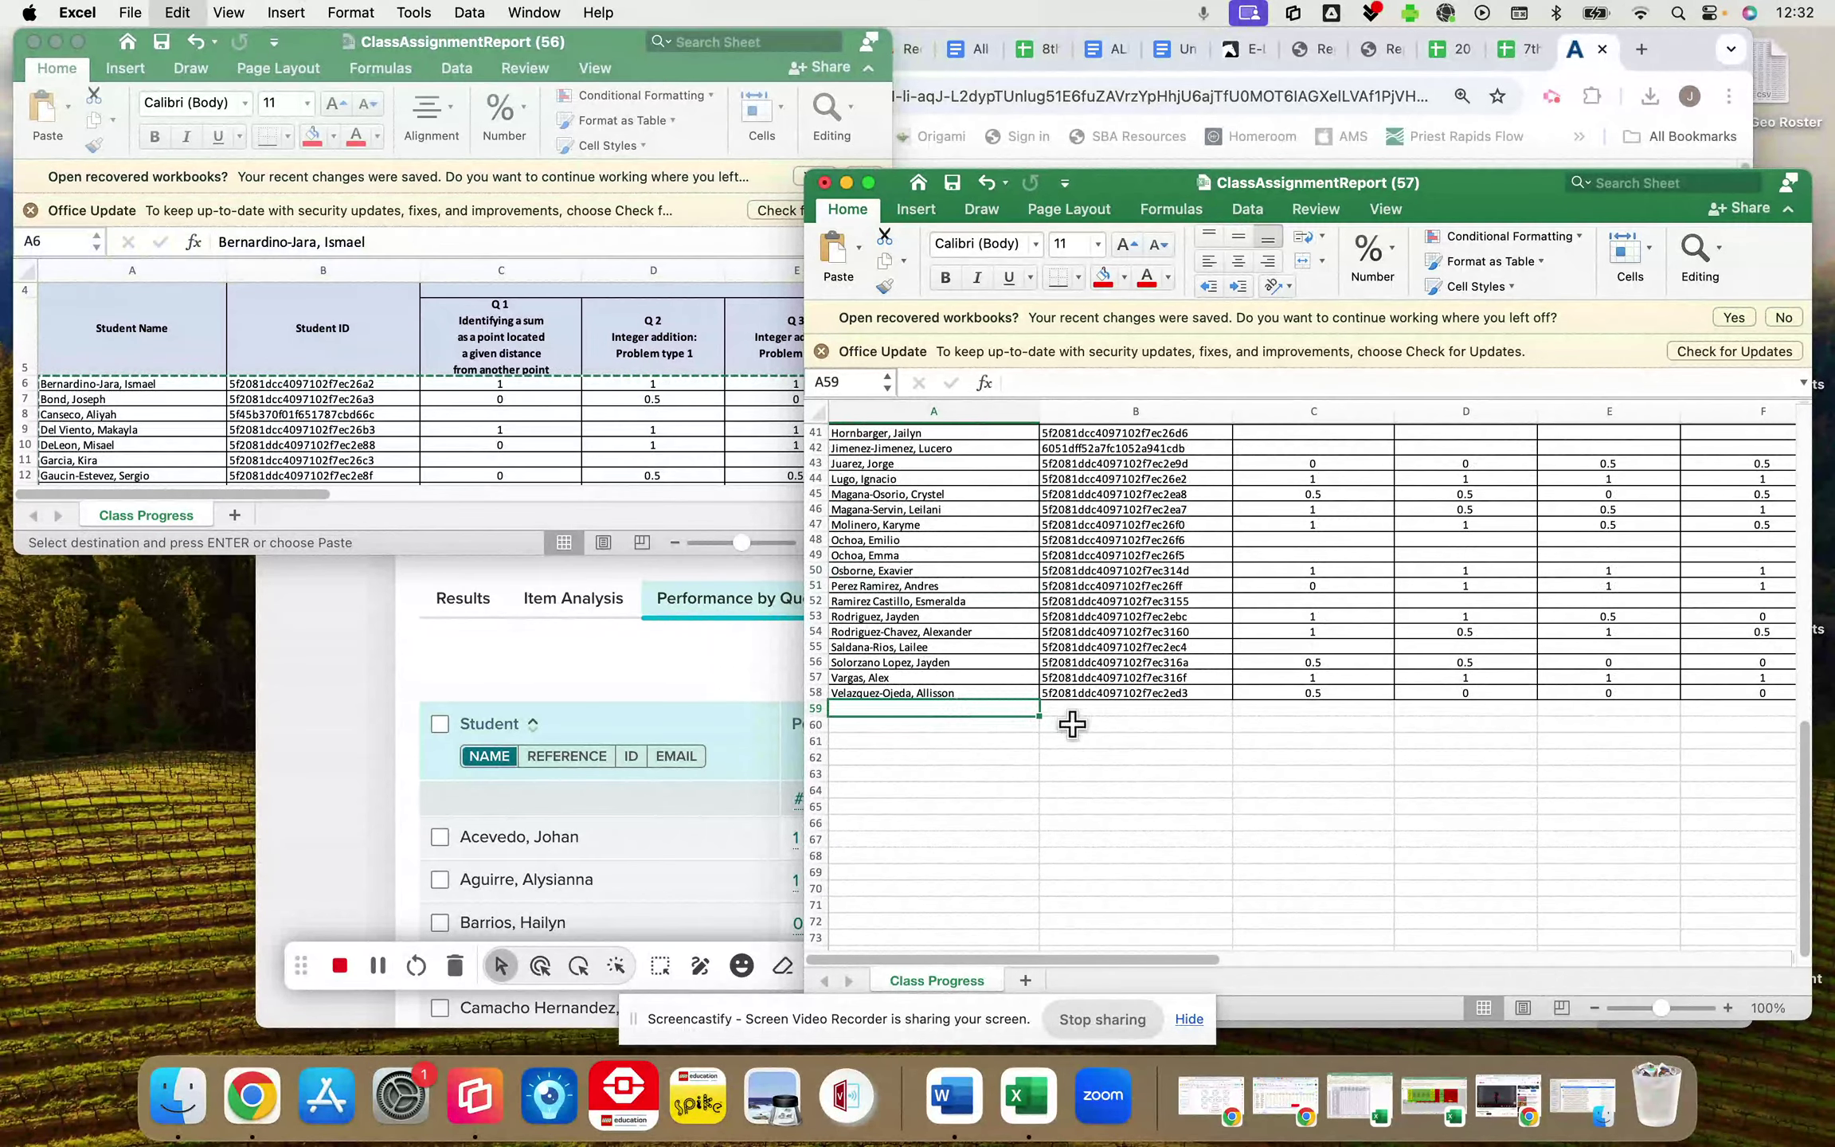
key("super+v")
left_click(1170, 798)
- Reposition the combined report window and widen it to show more question columns
left_click_drag(1504, 183, 1031, 42)
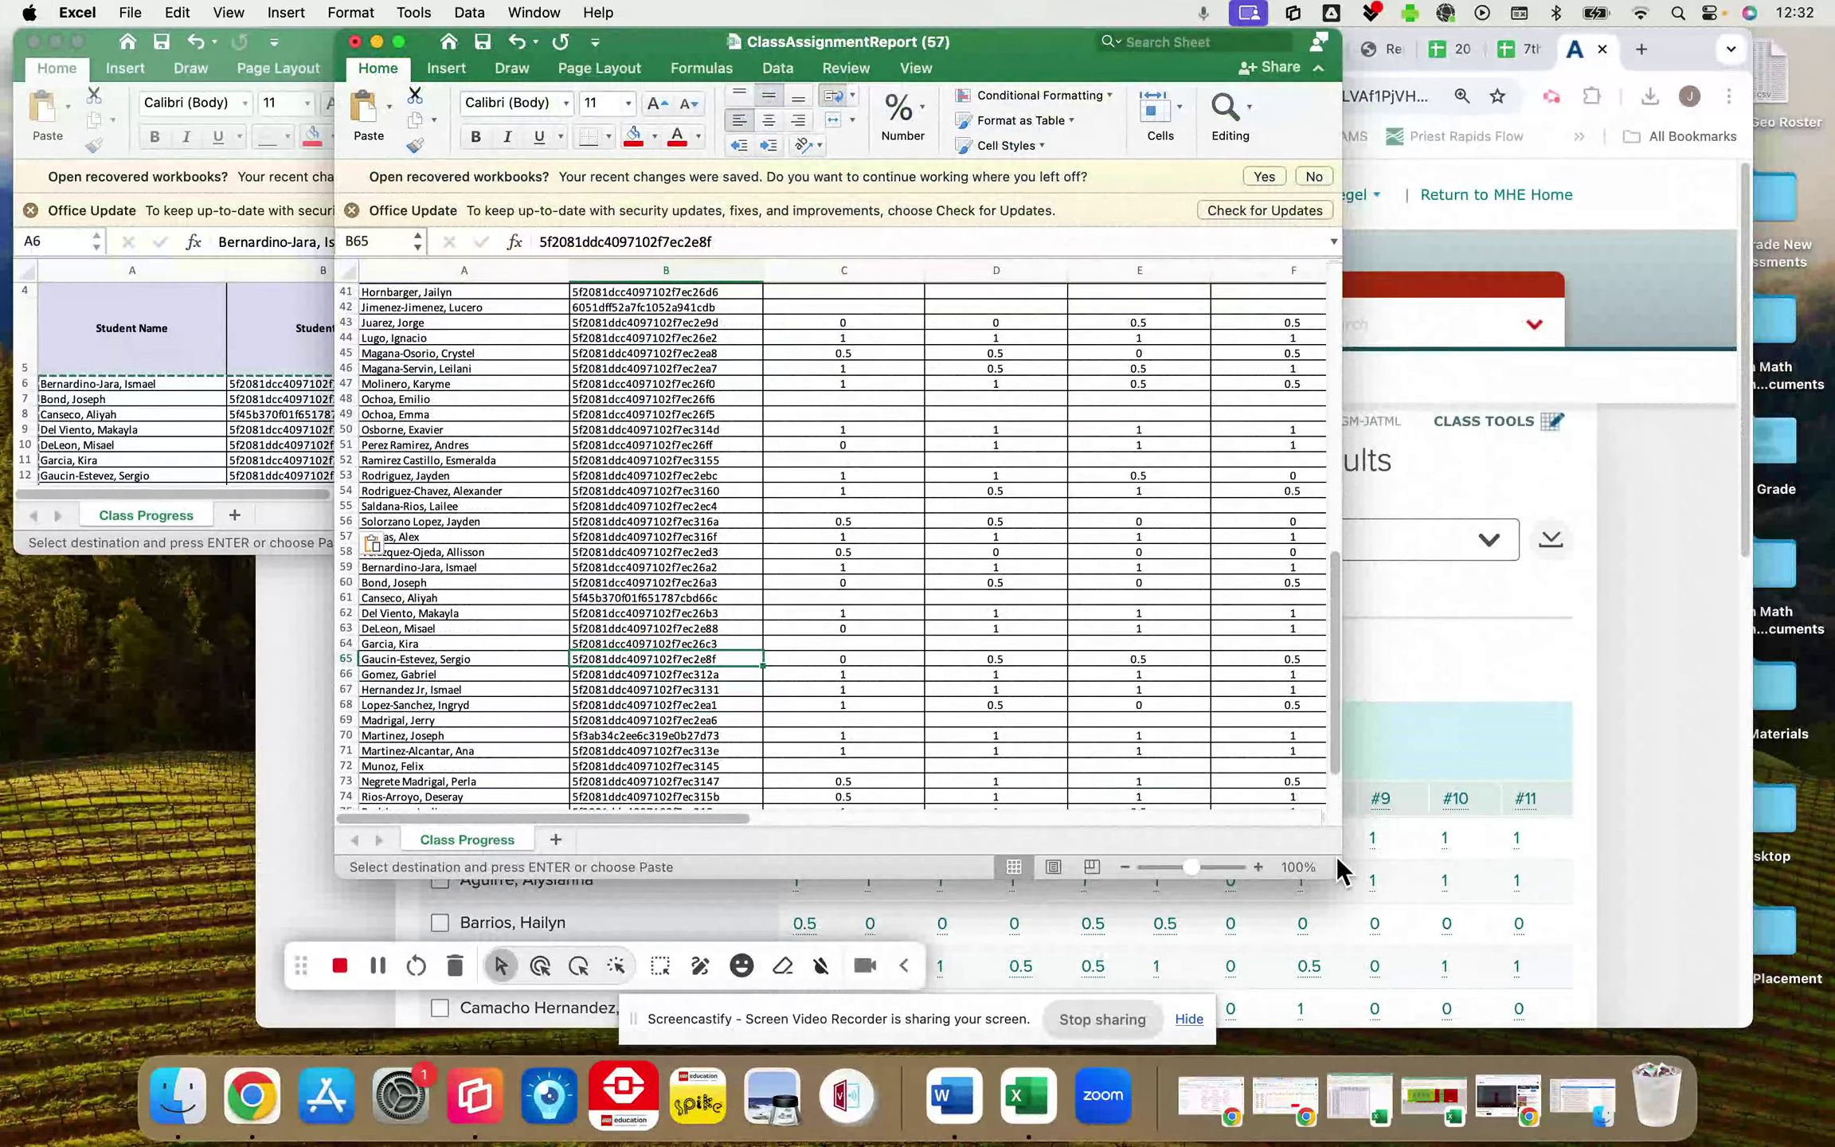
left_click_drag(1337, 858, 1744, 916)
scroll(1306, 803, "up", 10)
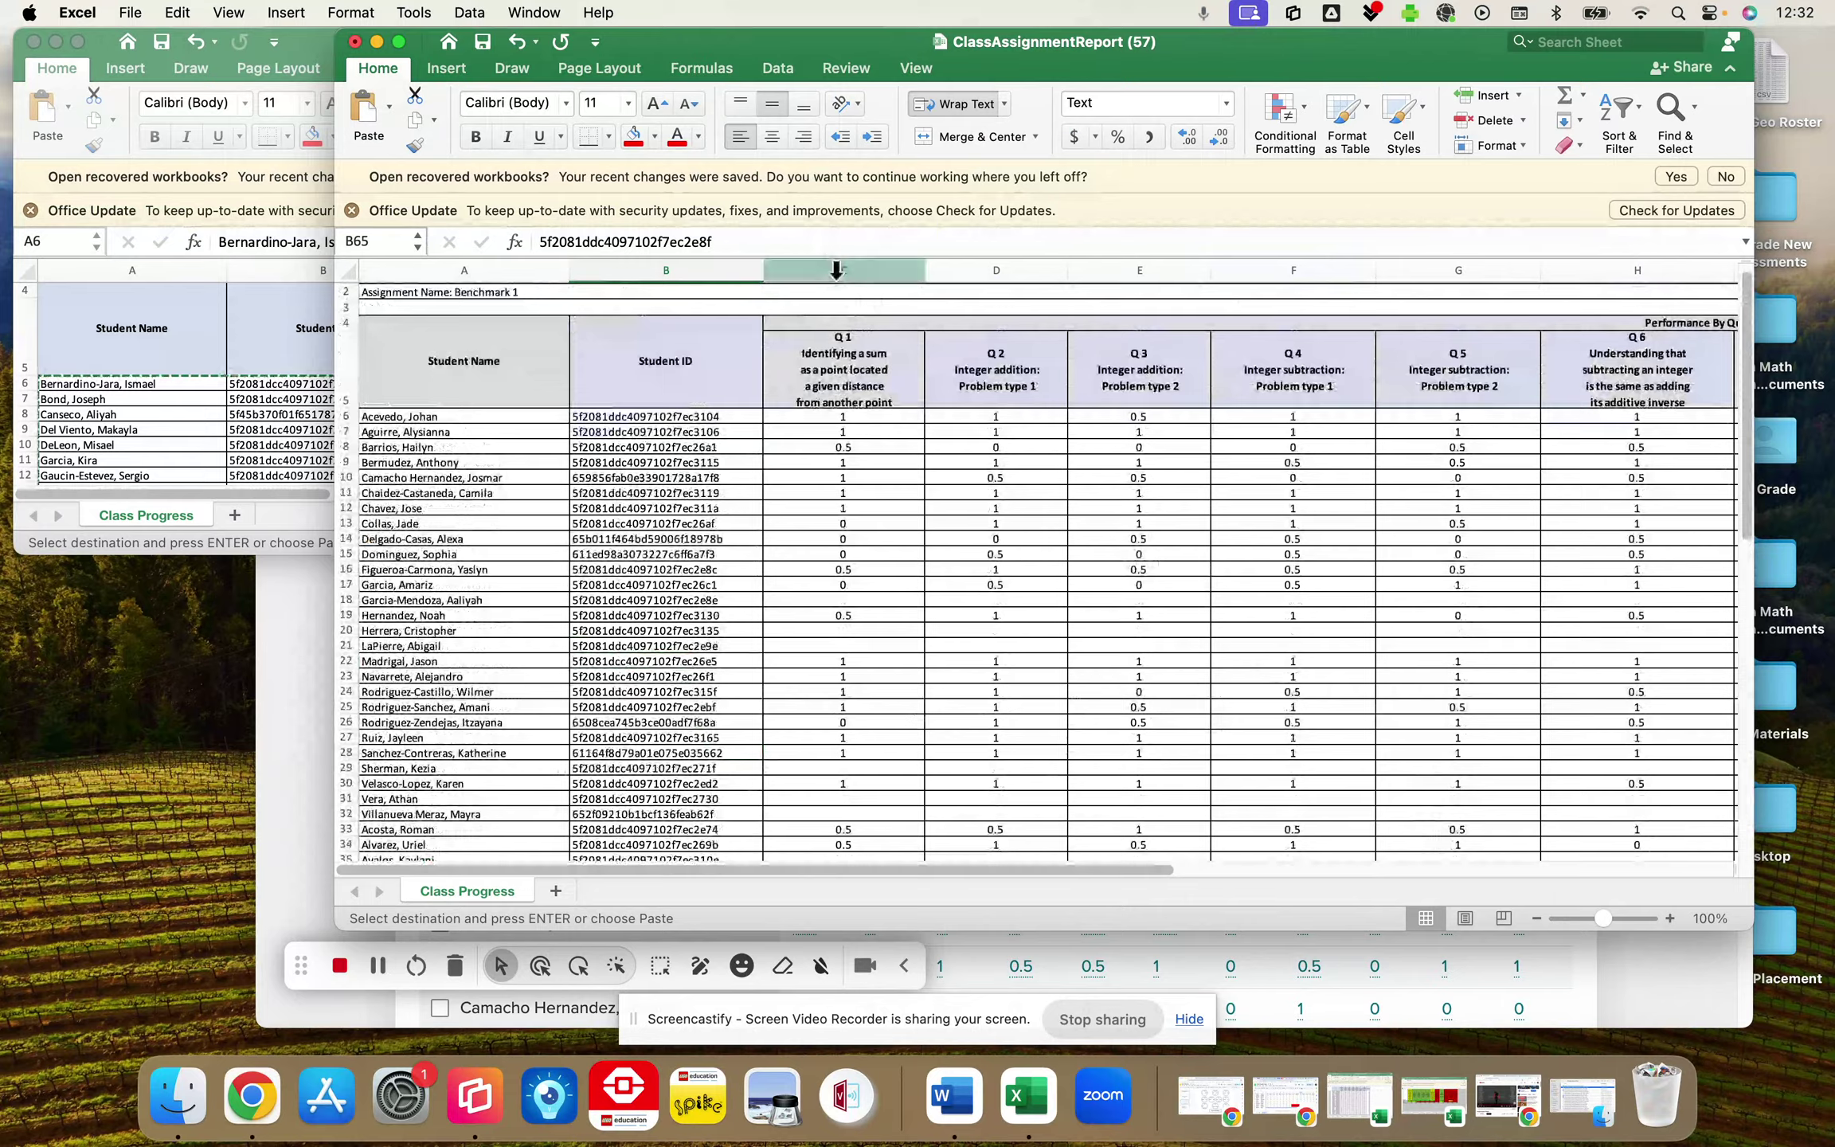
left_click_drag(836, 271, 1808, 374)
left_click_drag(1690, 294, 1830, 286)
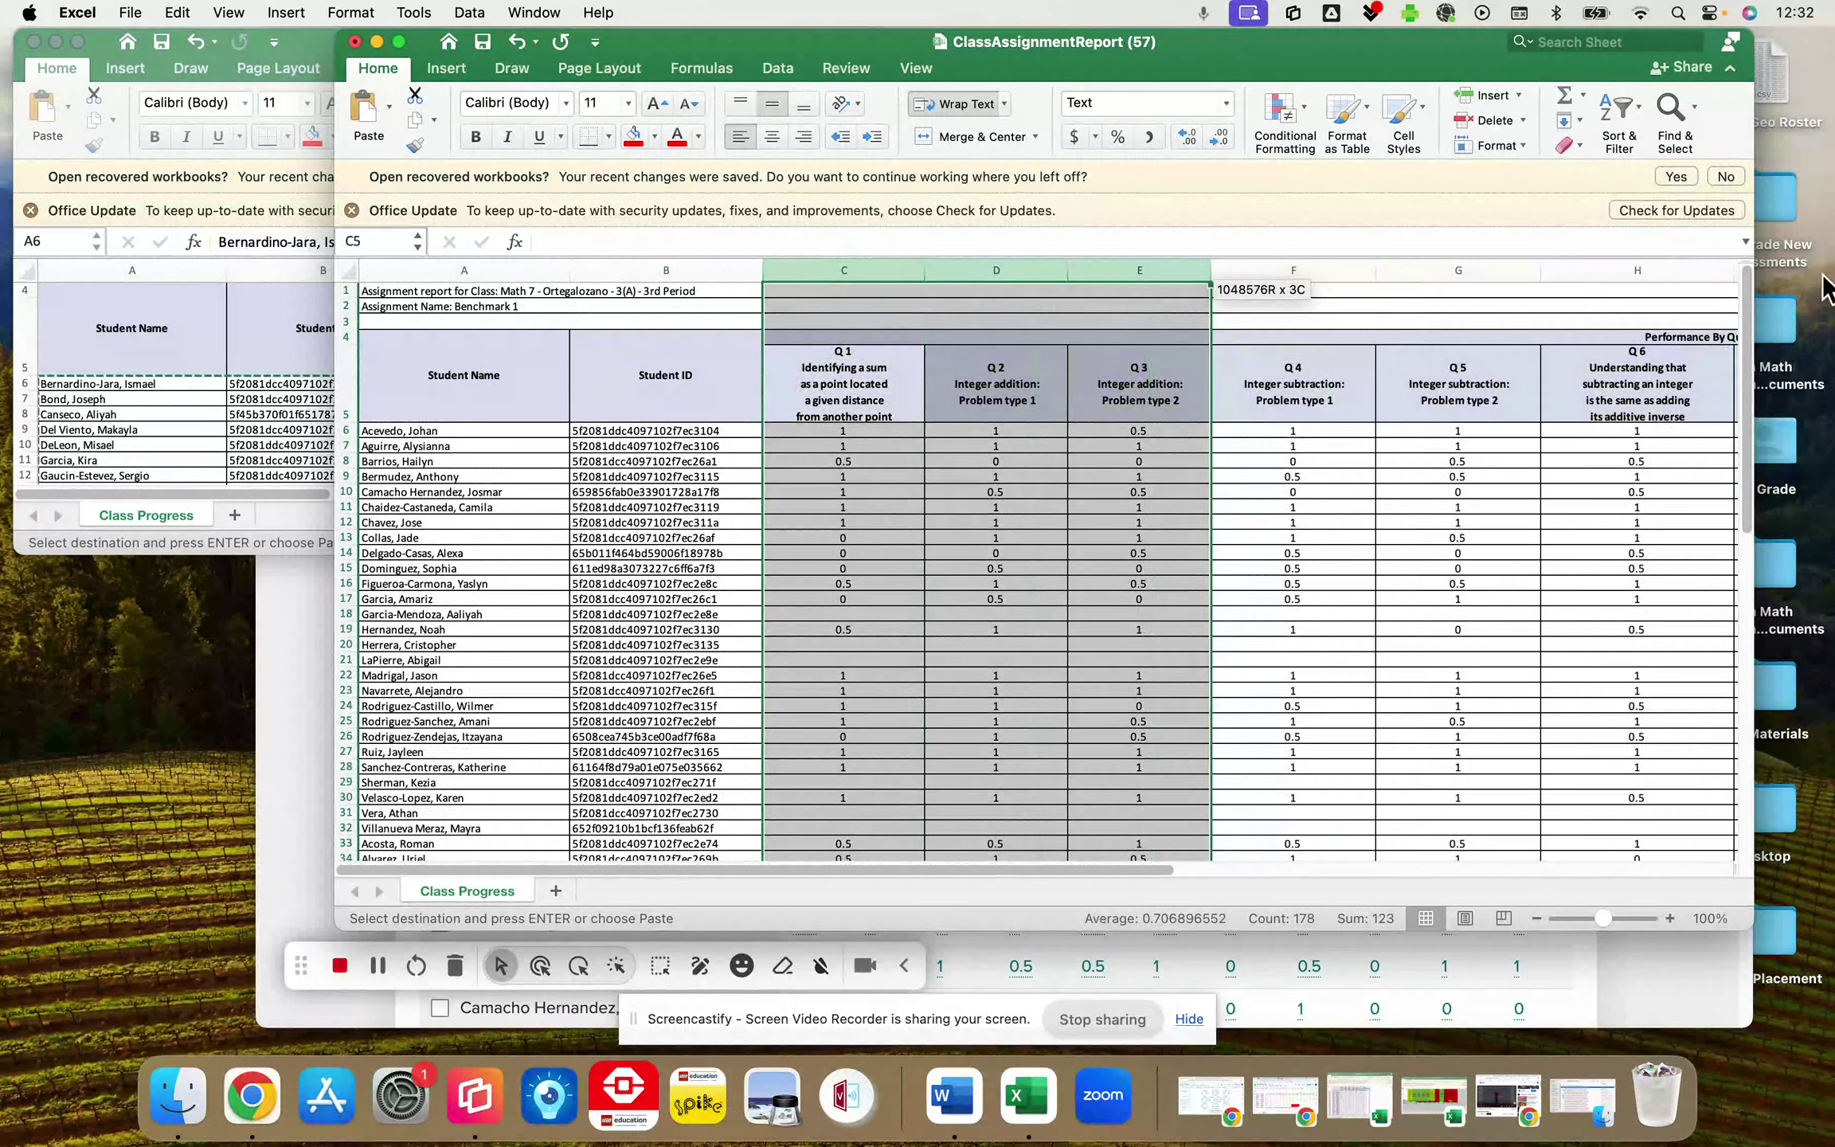
left_click(1394, 494)
- Shift the combined report window and extend its width further while keeping the row numbers in view
left_click_drag(1267, 56, 891, 59)
left_click_drag(1368, 928, 1699, 934)
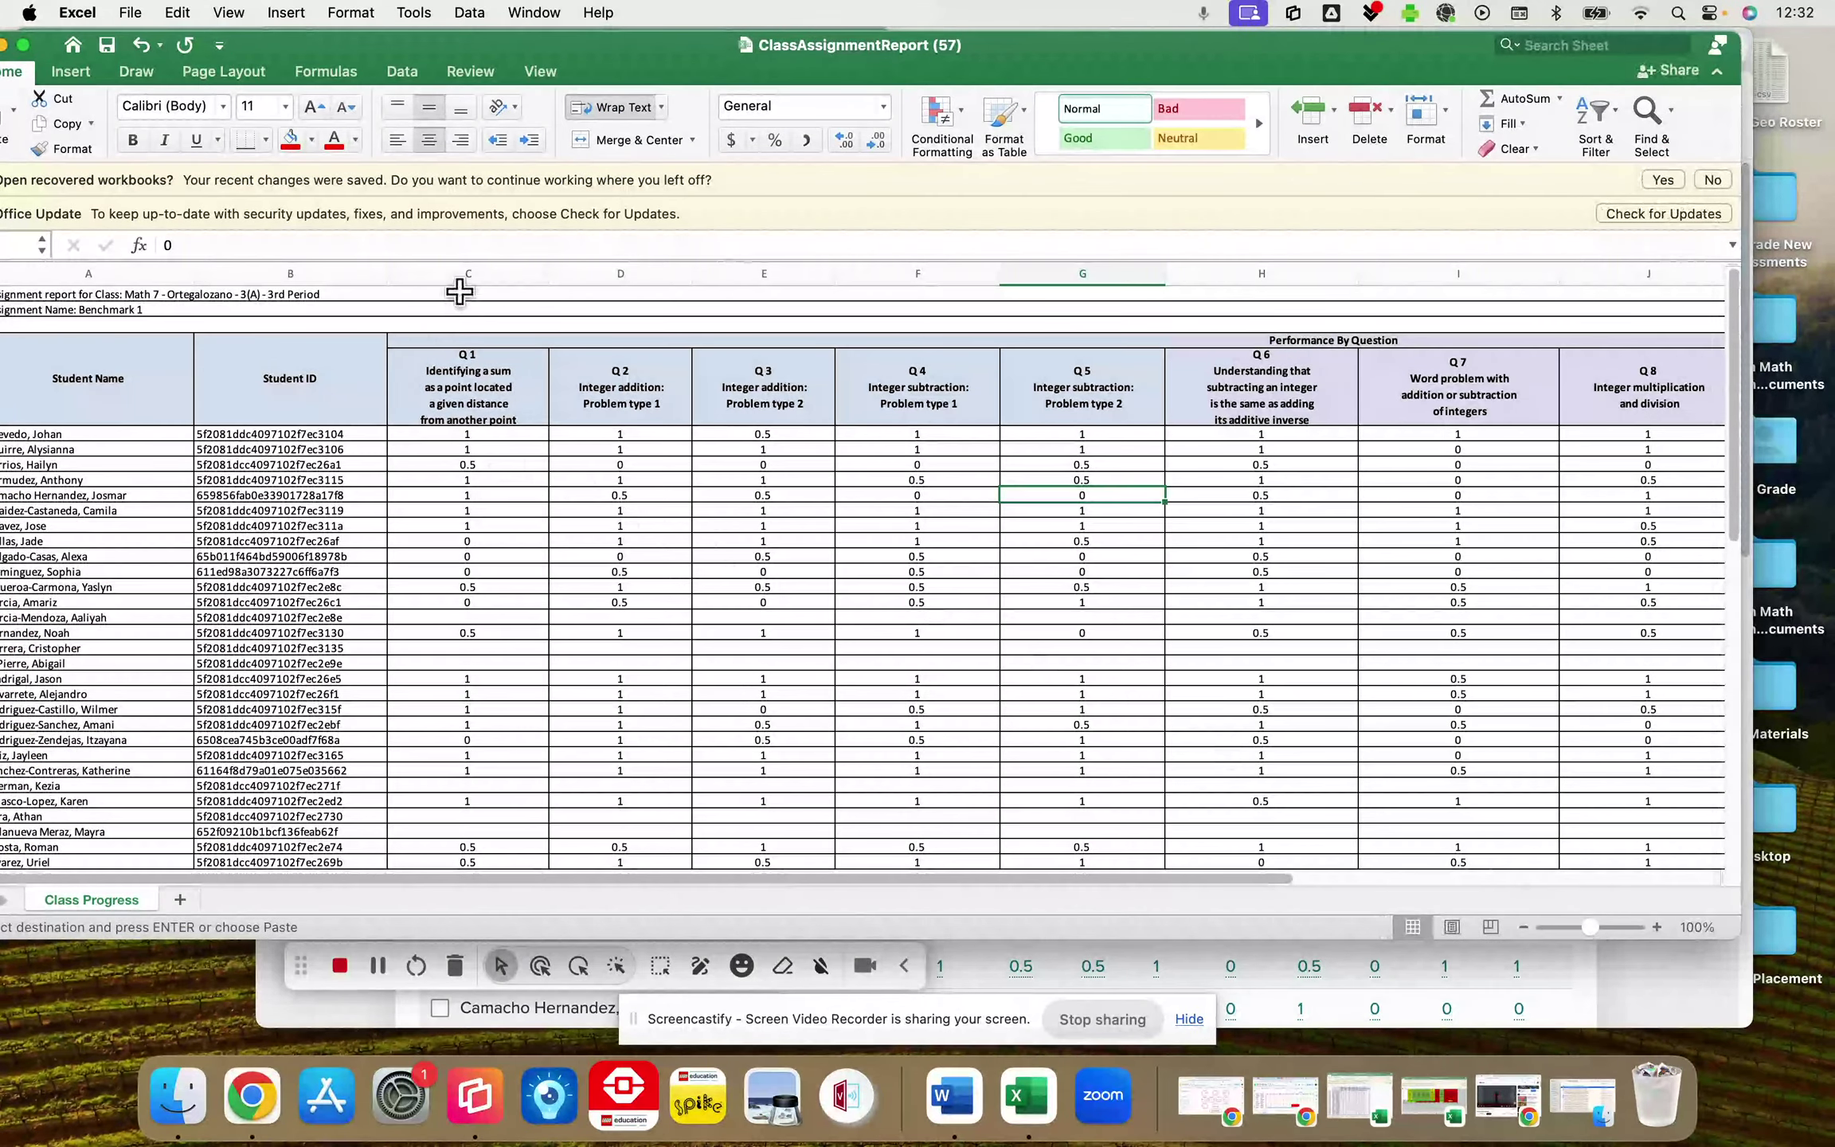
left_click_drag(446, 45, 581, 75)
- Delete rows 1 to 4 above the question header row in the combined report
left_click_drag(105, 324, 105, 369)
right_click(363, 341)
left_click(459, 486)
- Narrow all the question columns, C through M, to one uniform width
left_click_drag(609, 297, 1613, 420)
left_click_drag(1507, 303, 1402, 343)
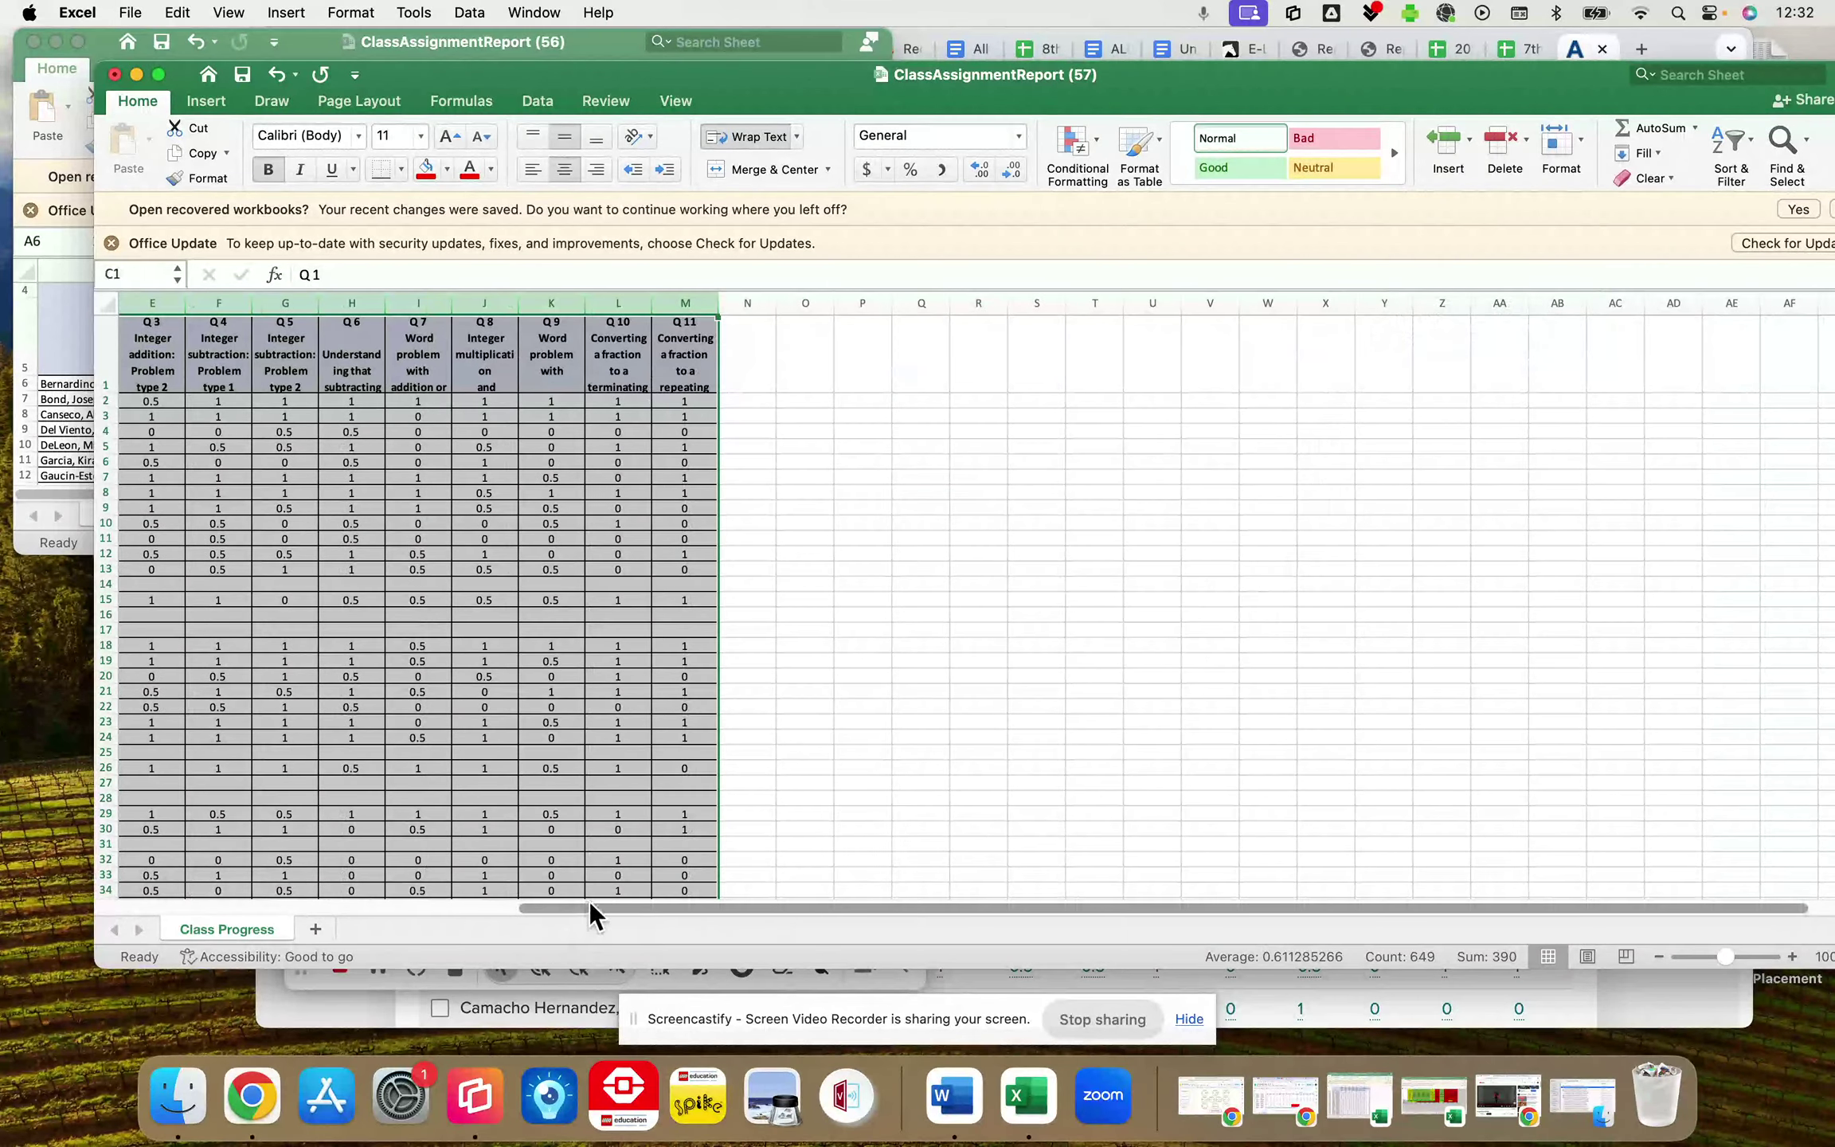
left_click_drag(589, 908, 400, 906)
left_click(455, 730)
- Enter an AVERAGE formula for the Q 1 scores C2:C78 in cell C79 below the last student row
scroll(473, 726, "down", 10)
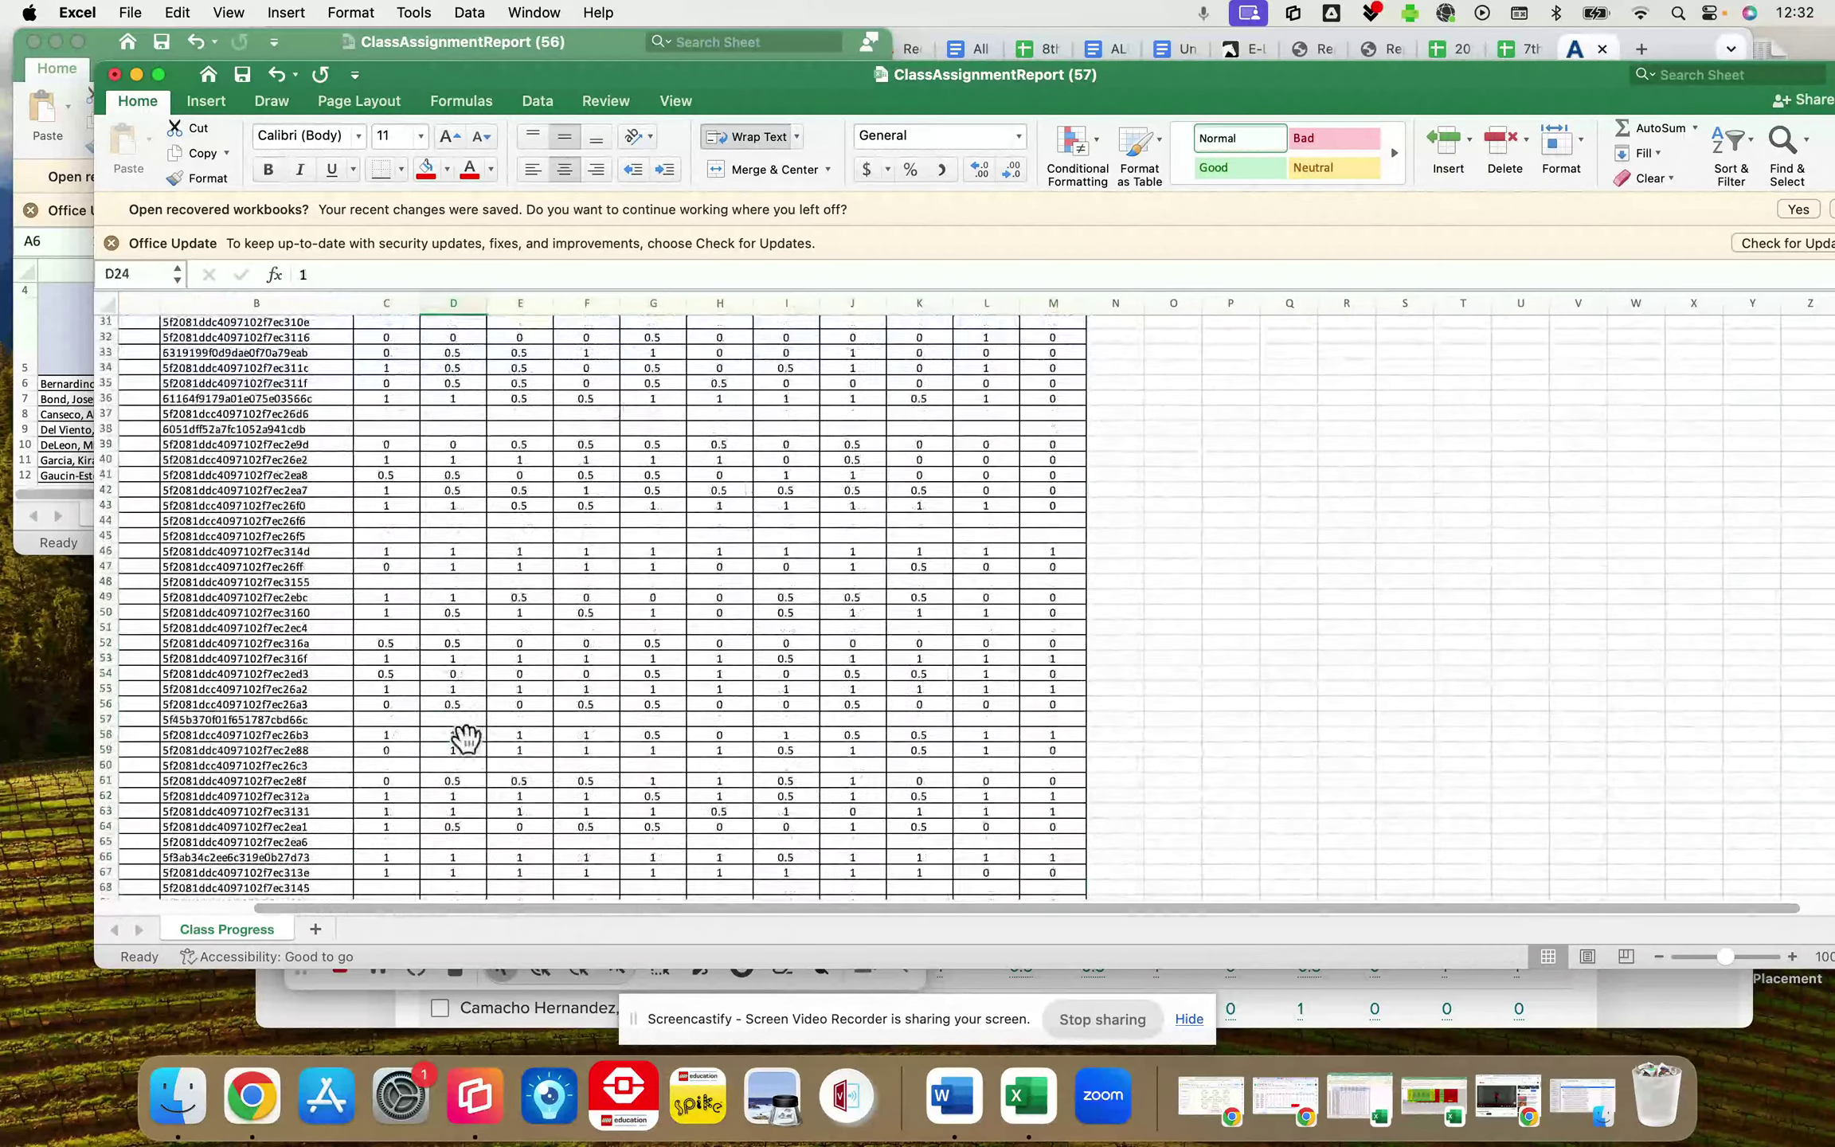
scroll(473, 726, "down", 5)
left_click(390, 794)
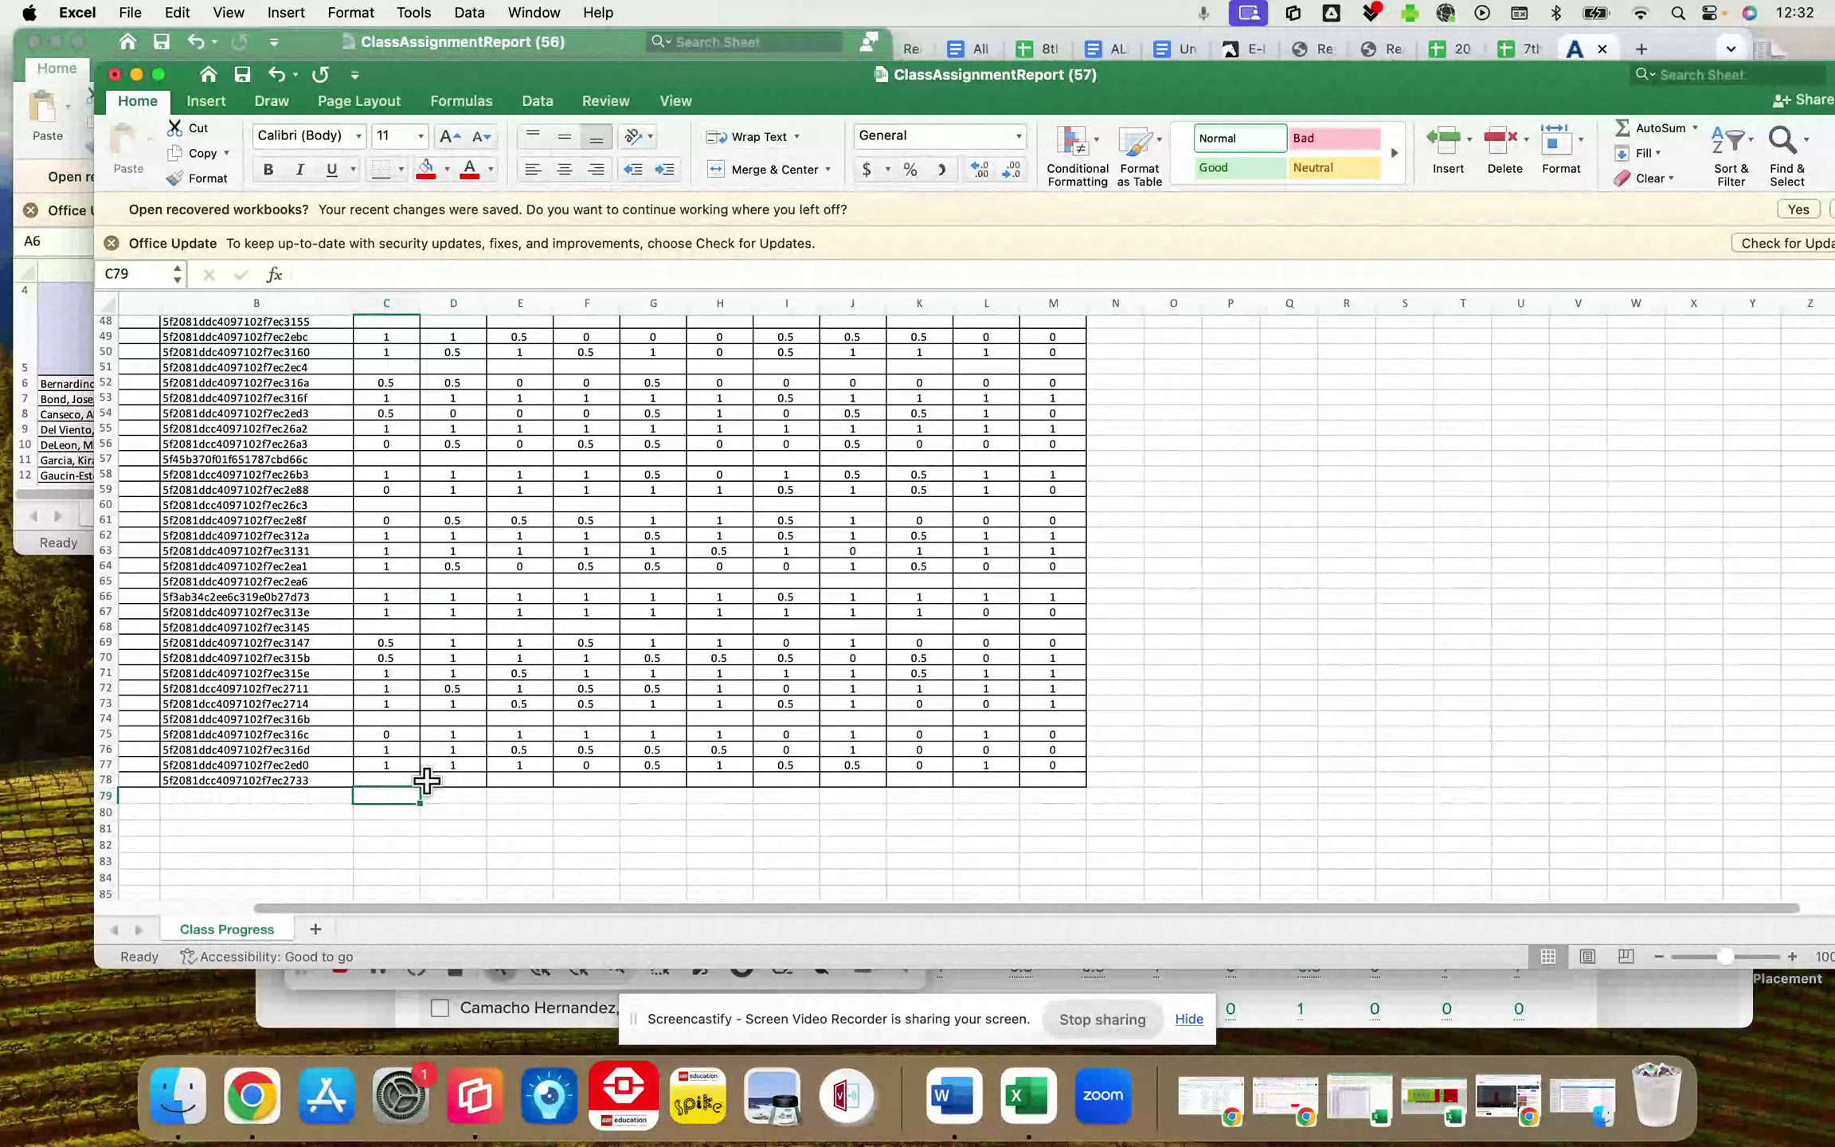
type("=average(")
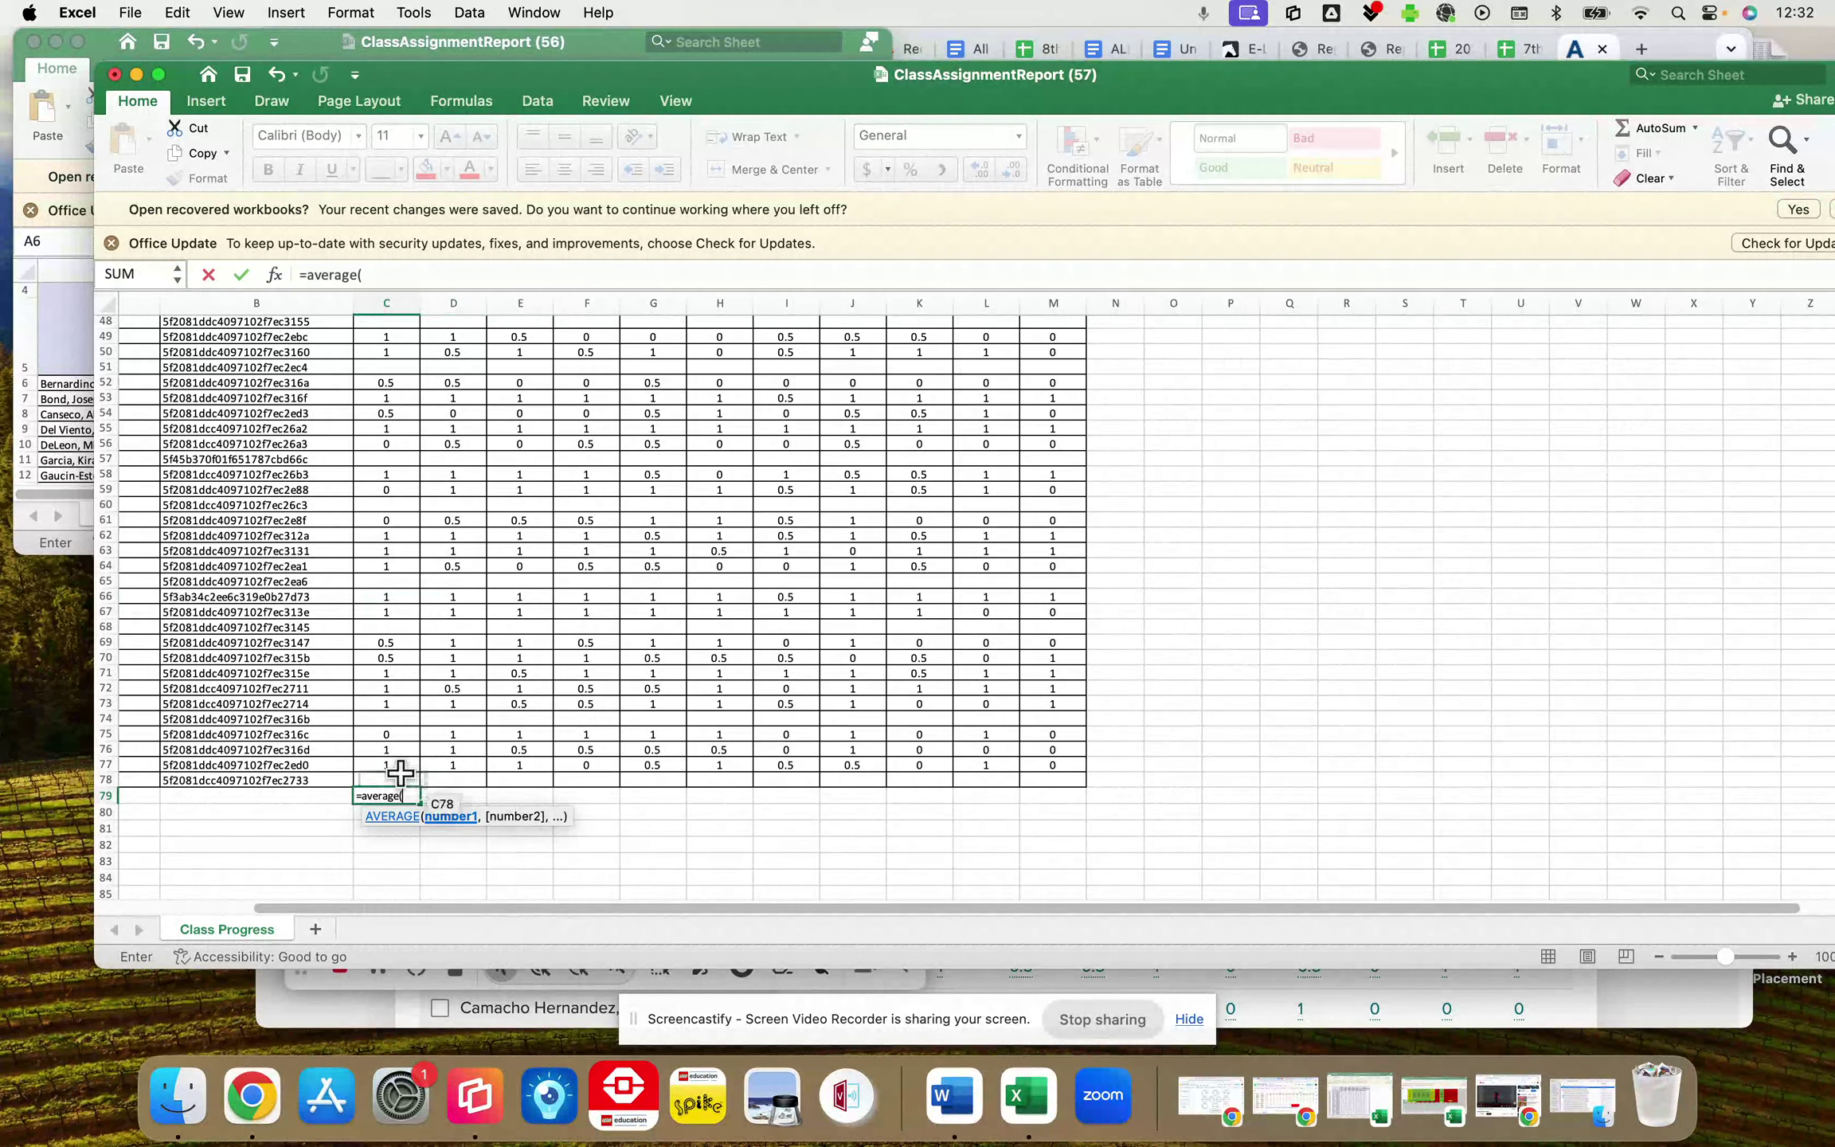
left_click_drag(388, 777, 405, 404)
key("Return")
- Fill the average formula from C79 across to M79 and format the averages as percentages
left_click(396, 876)
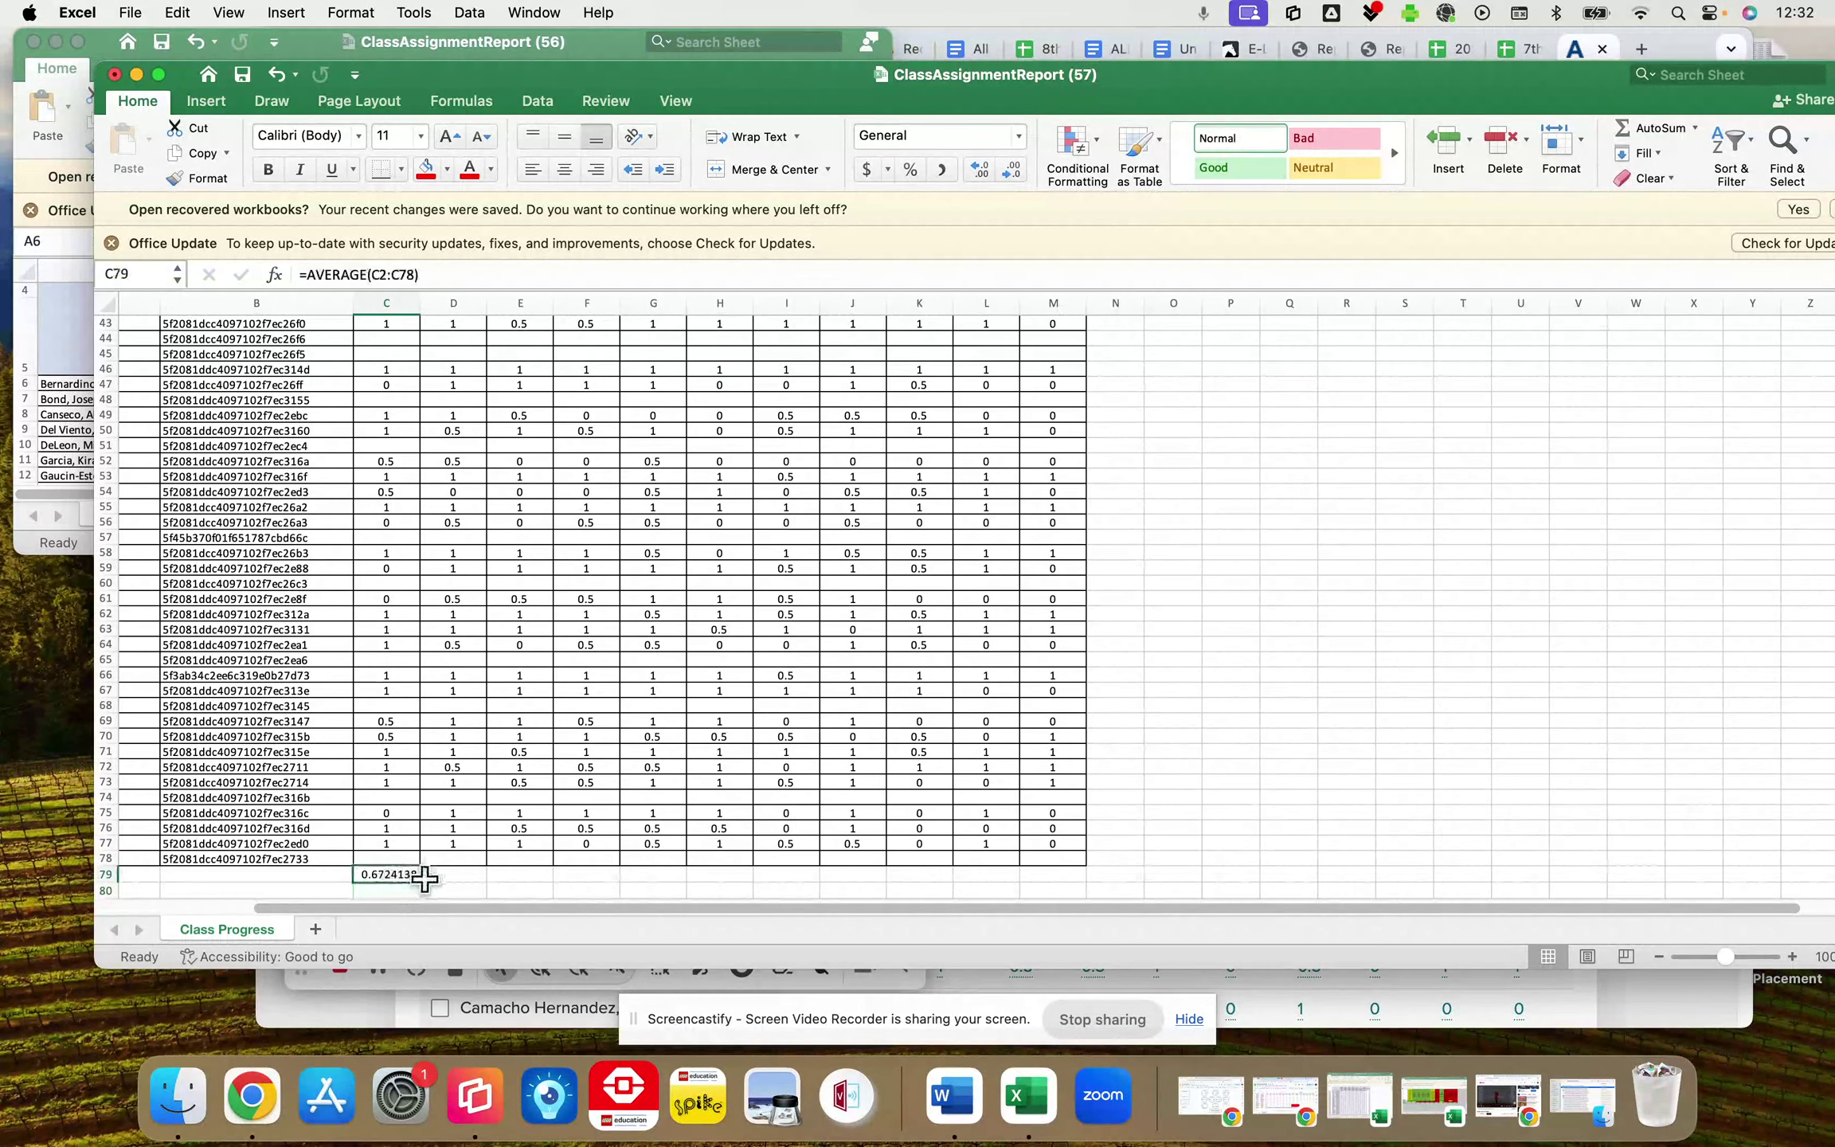
left_click_drag(422, 878, 1053, 869)
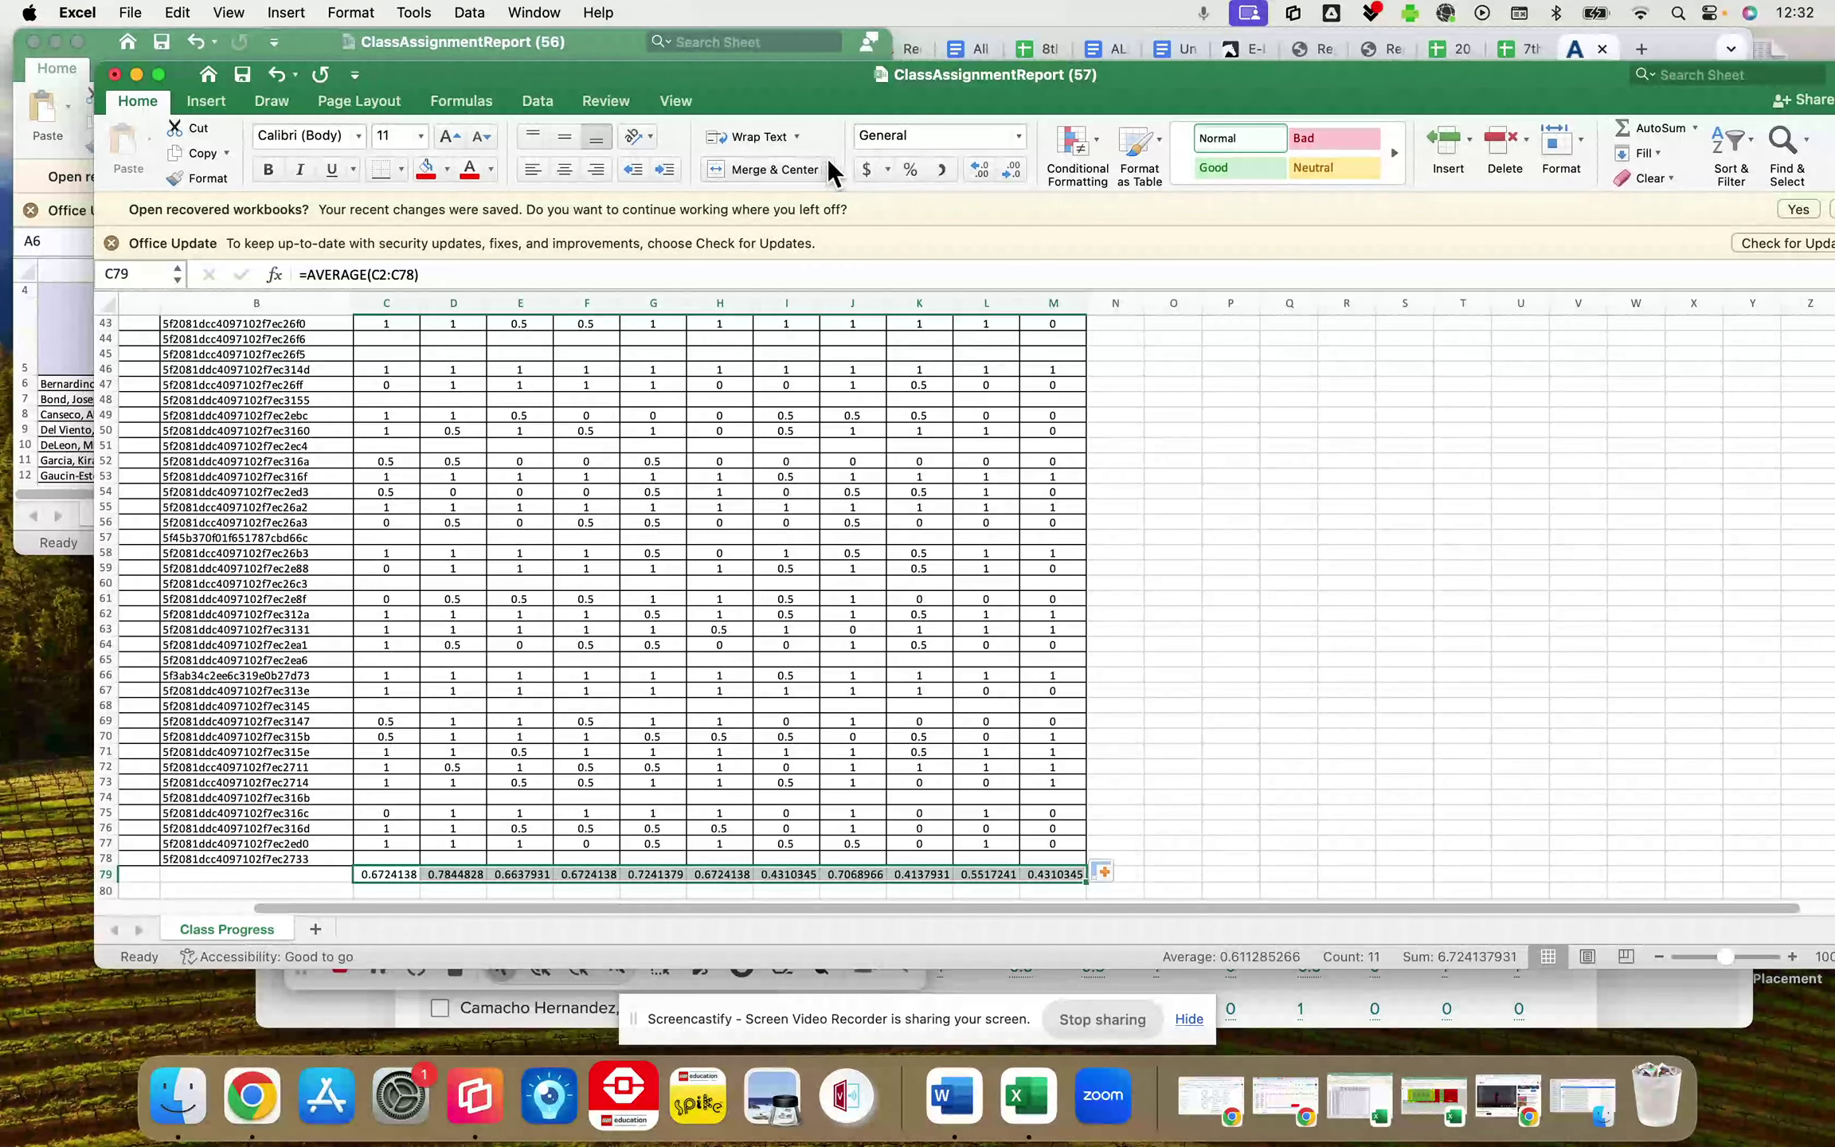
left_click(910, 169)
left_click(721, 568)
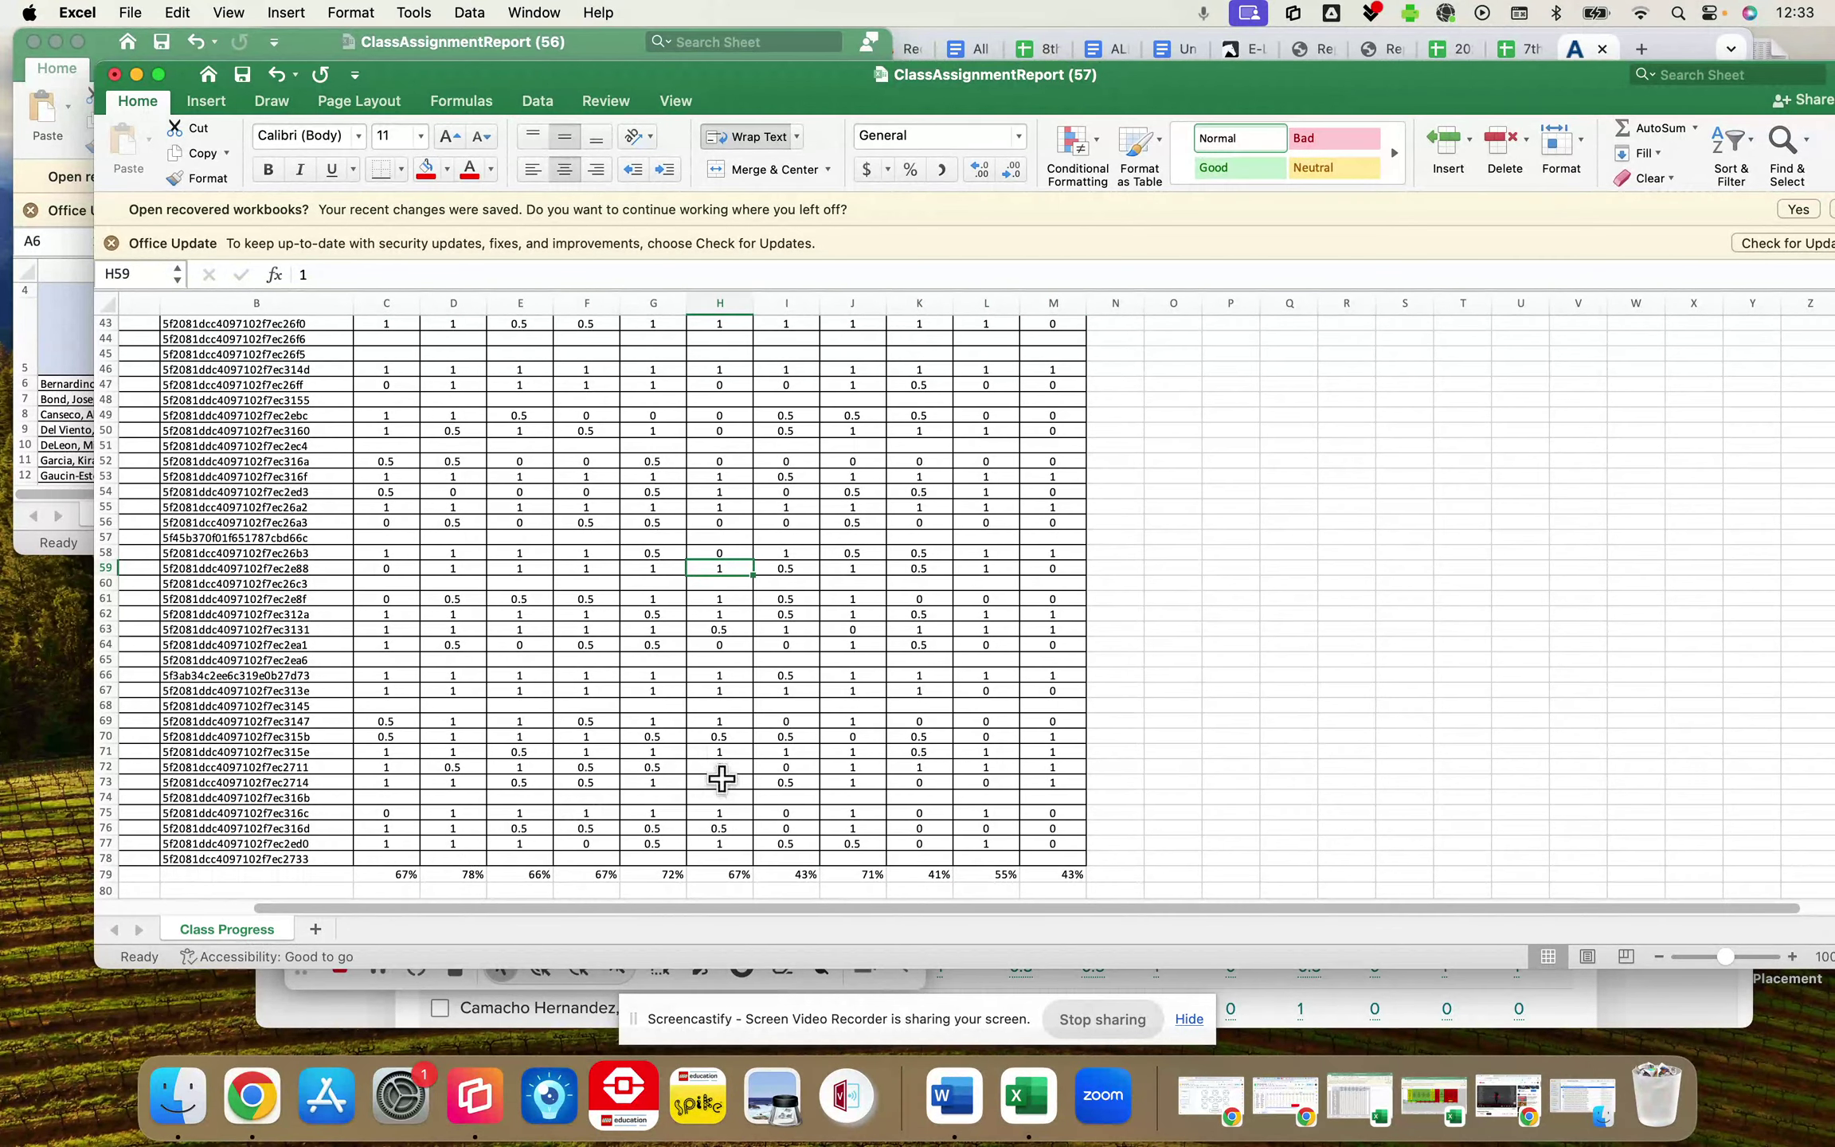
- Close the combined ClassAssignmentReport (57) workbook and return to the browser
left_click(116, 74)
left_click(1035, 608)
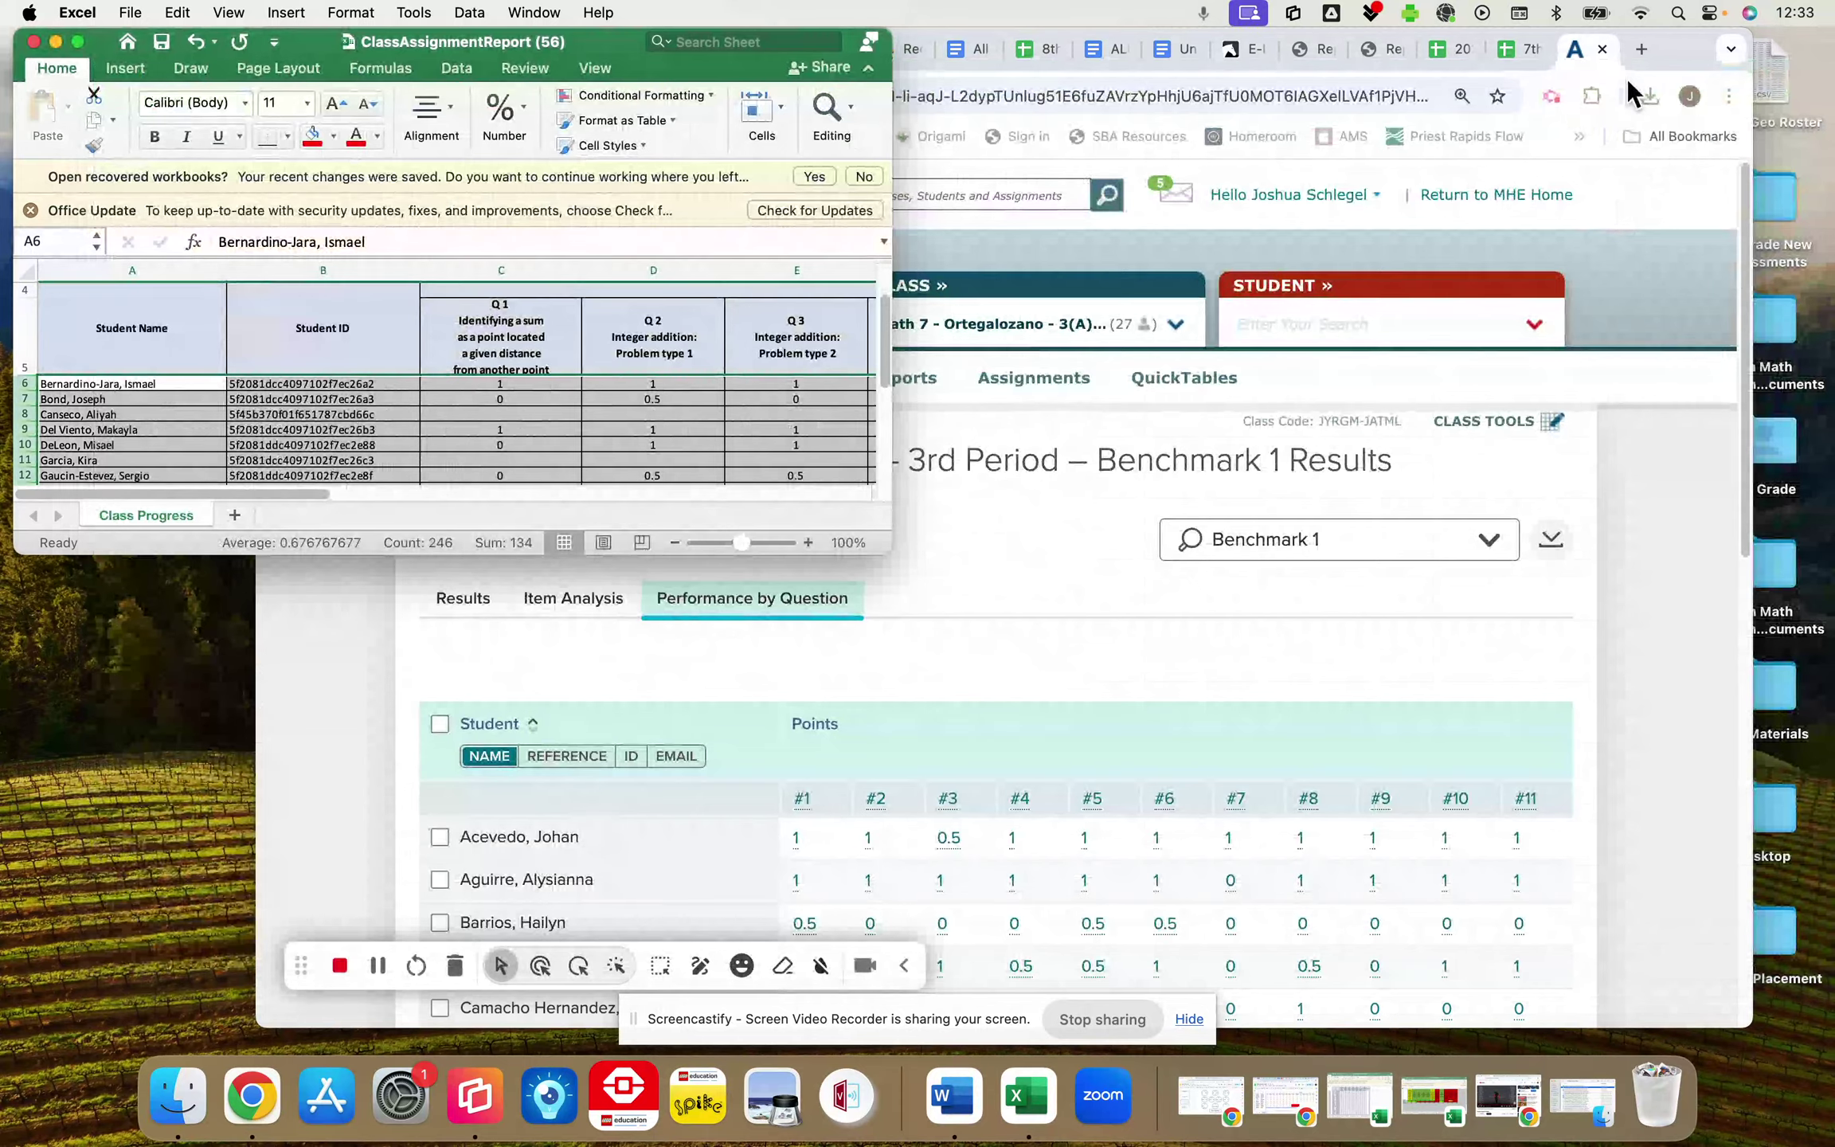
left_click(1550, 95)
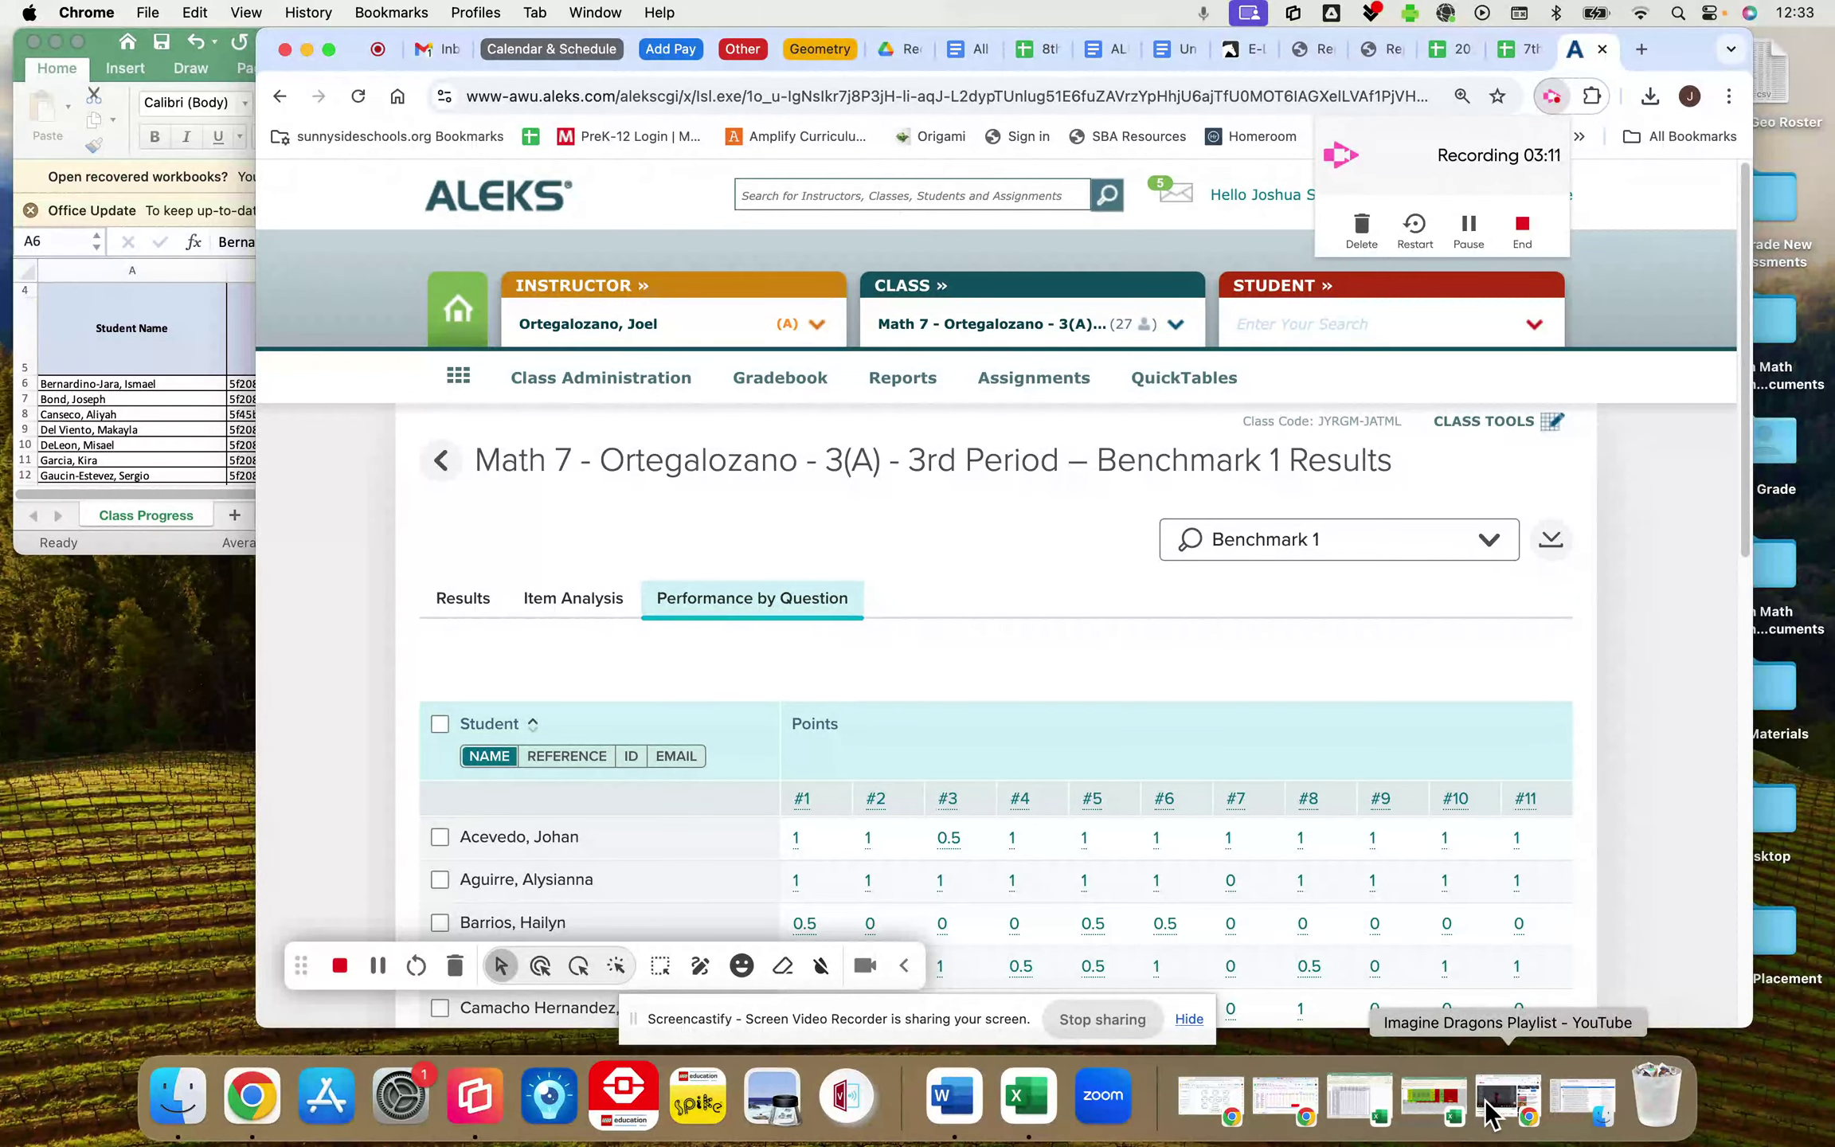
- Open the 7th Grade Benchmark Results by Class spreadsheet and look through the per-question student list down to the last row
left_click(1494, 45)
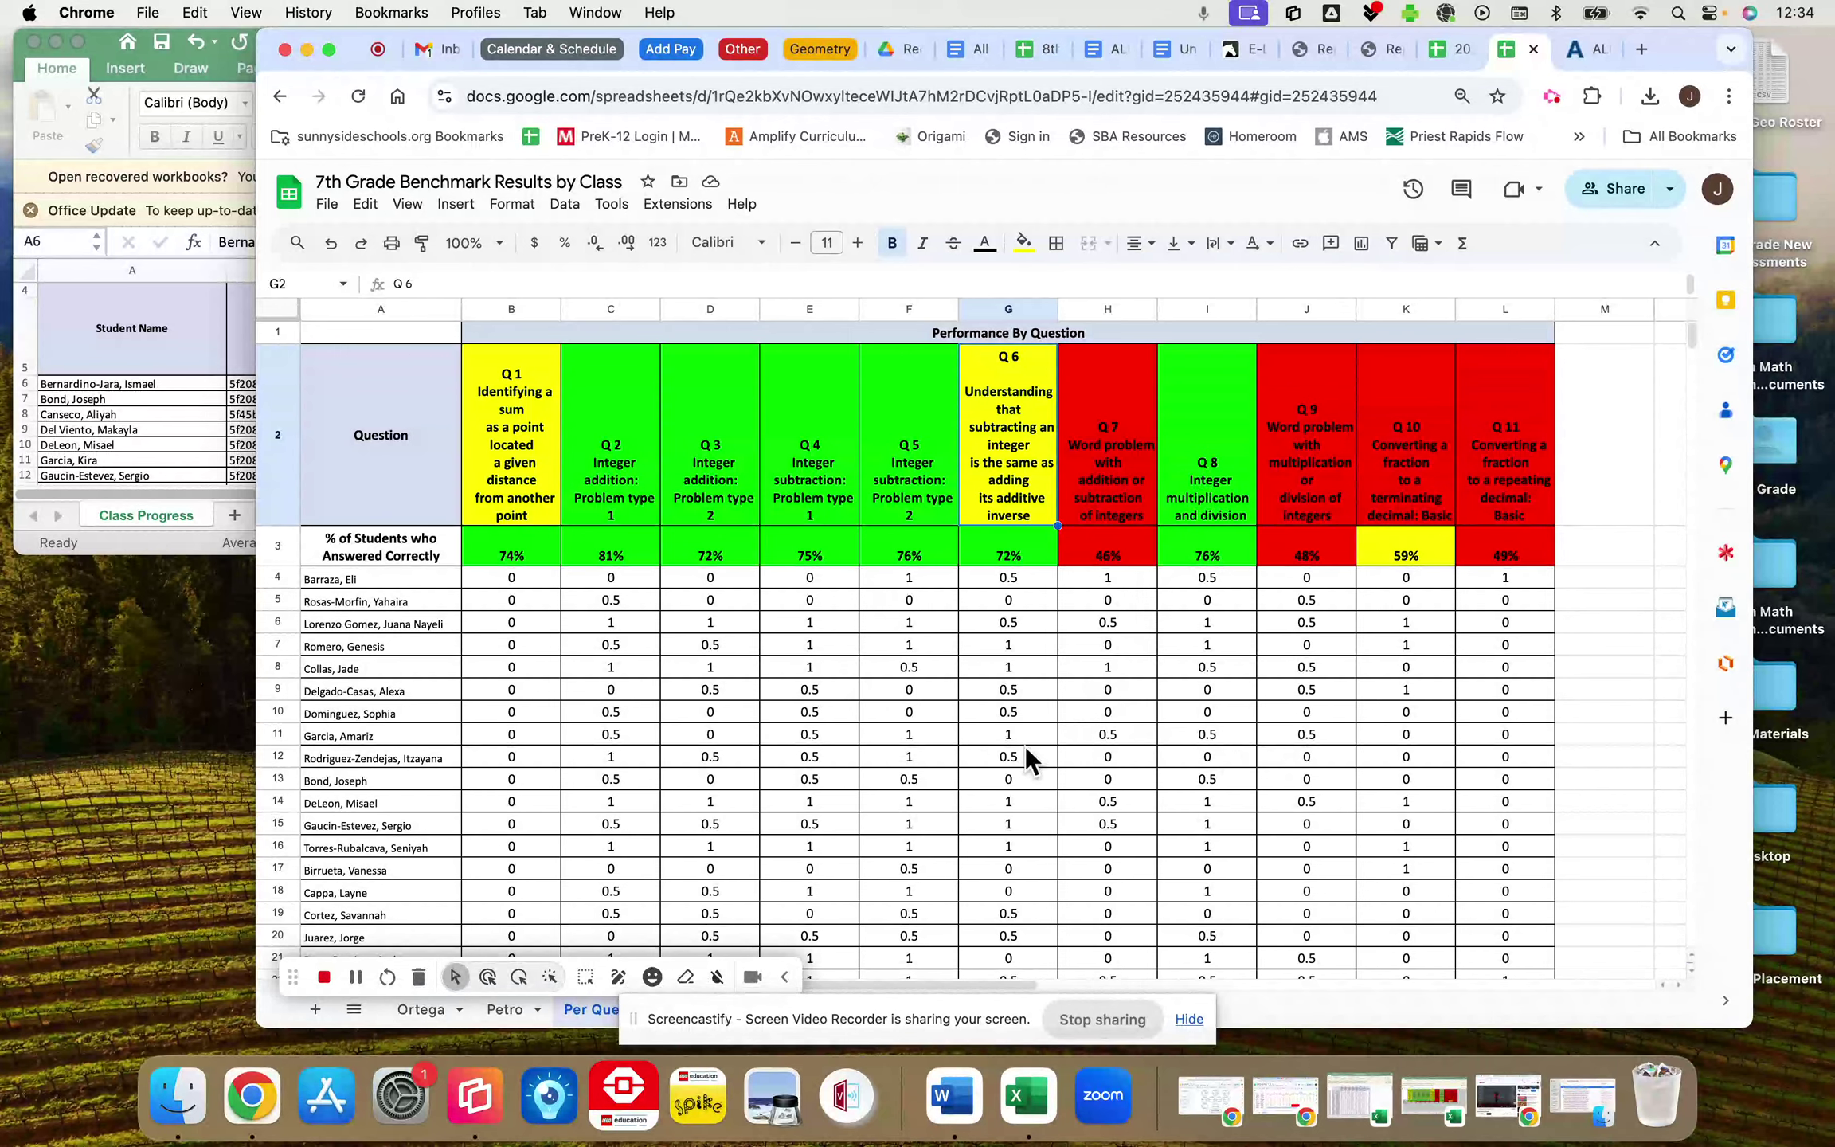
scroll(1027, 750, "down", 20)
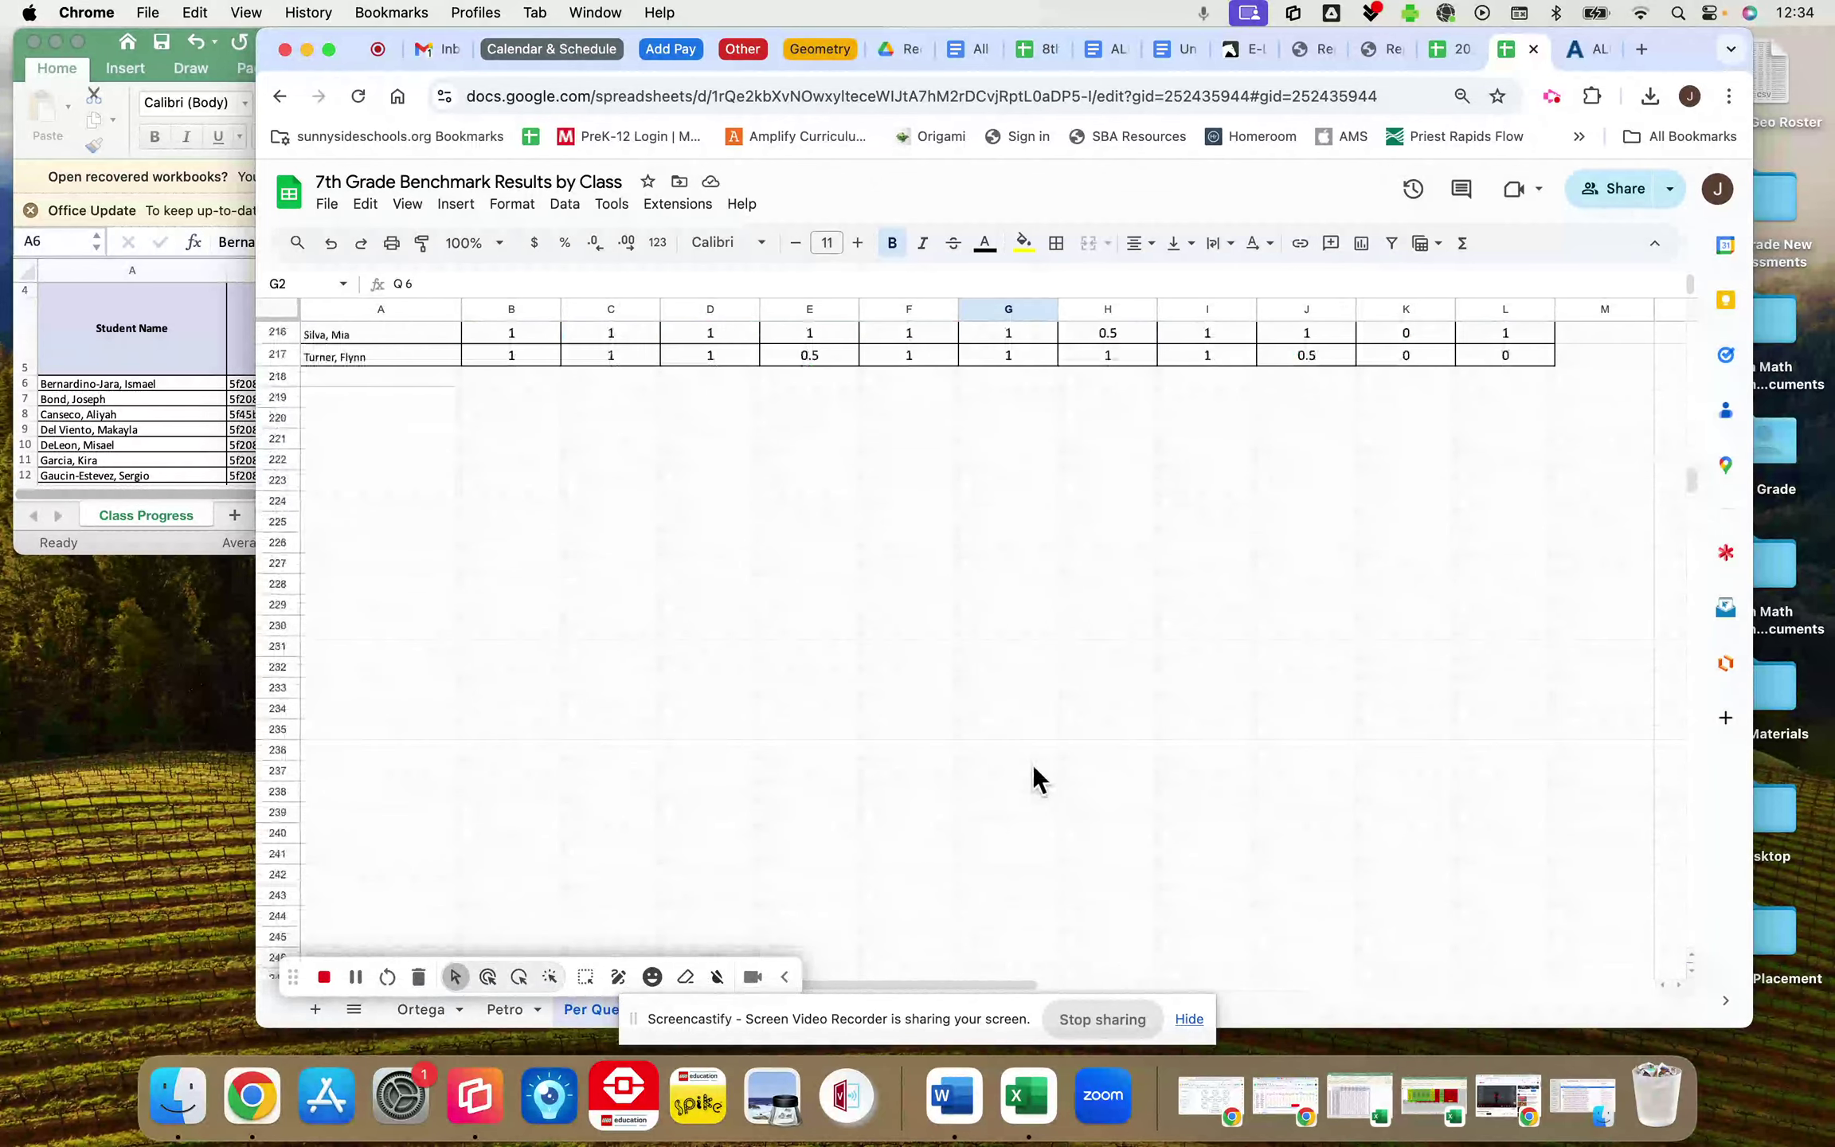
scroll(1032, 764, "up", 20)
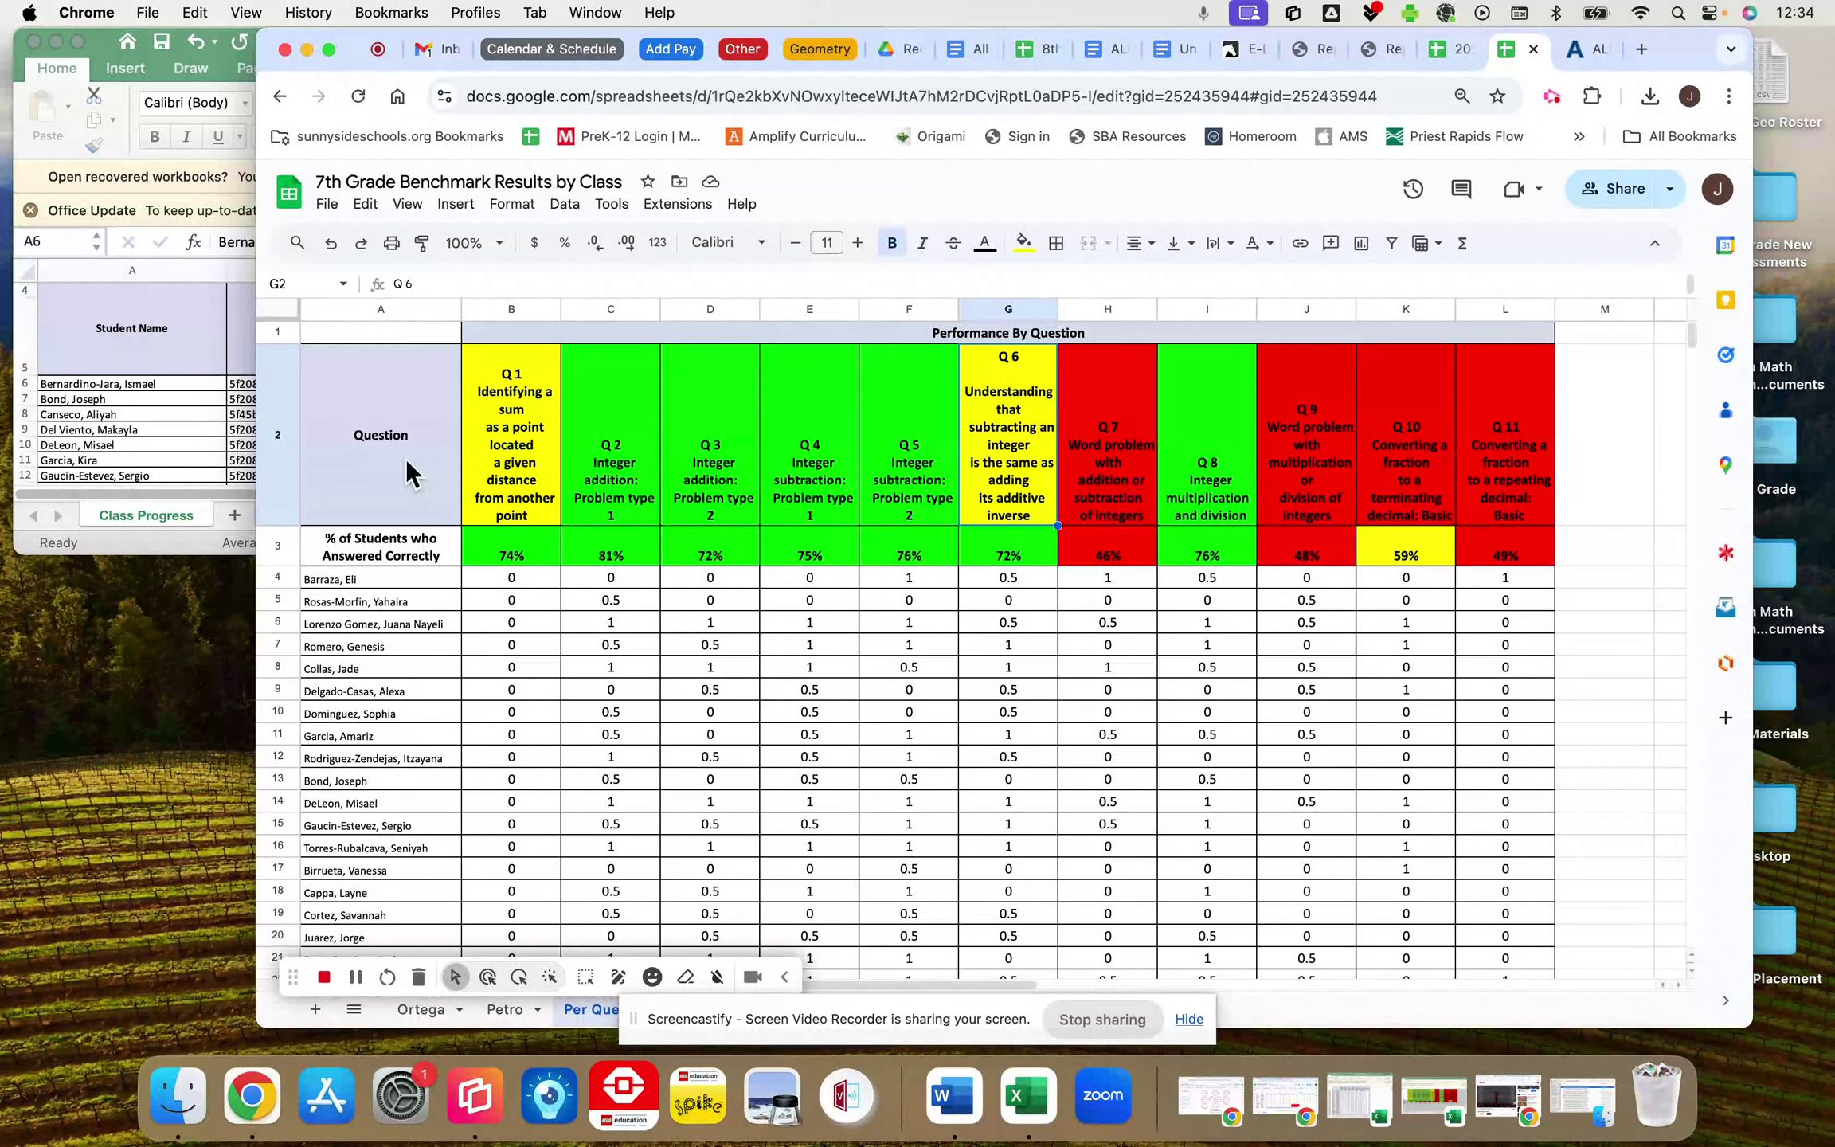
- Examine the colour-coded headers Q 1 to Q 11 on the per-question sheet and the total scores on the second teacher's sheet
left_click_drag(364, 449, 1482, 506)
left_click_drag(958, 498, 638, 463)
left_click(1211, 482)
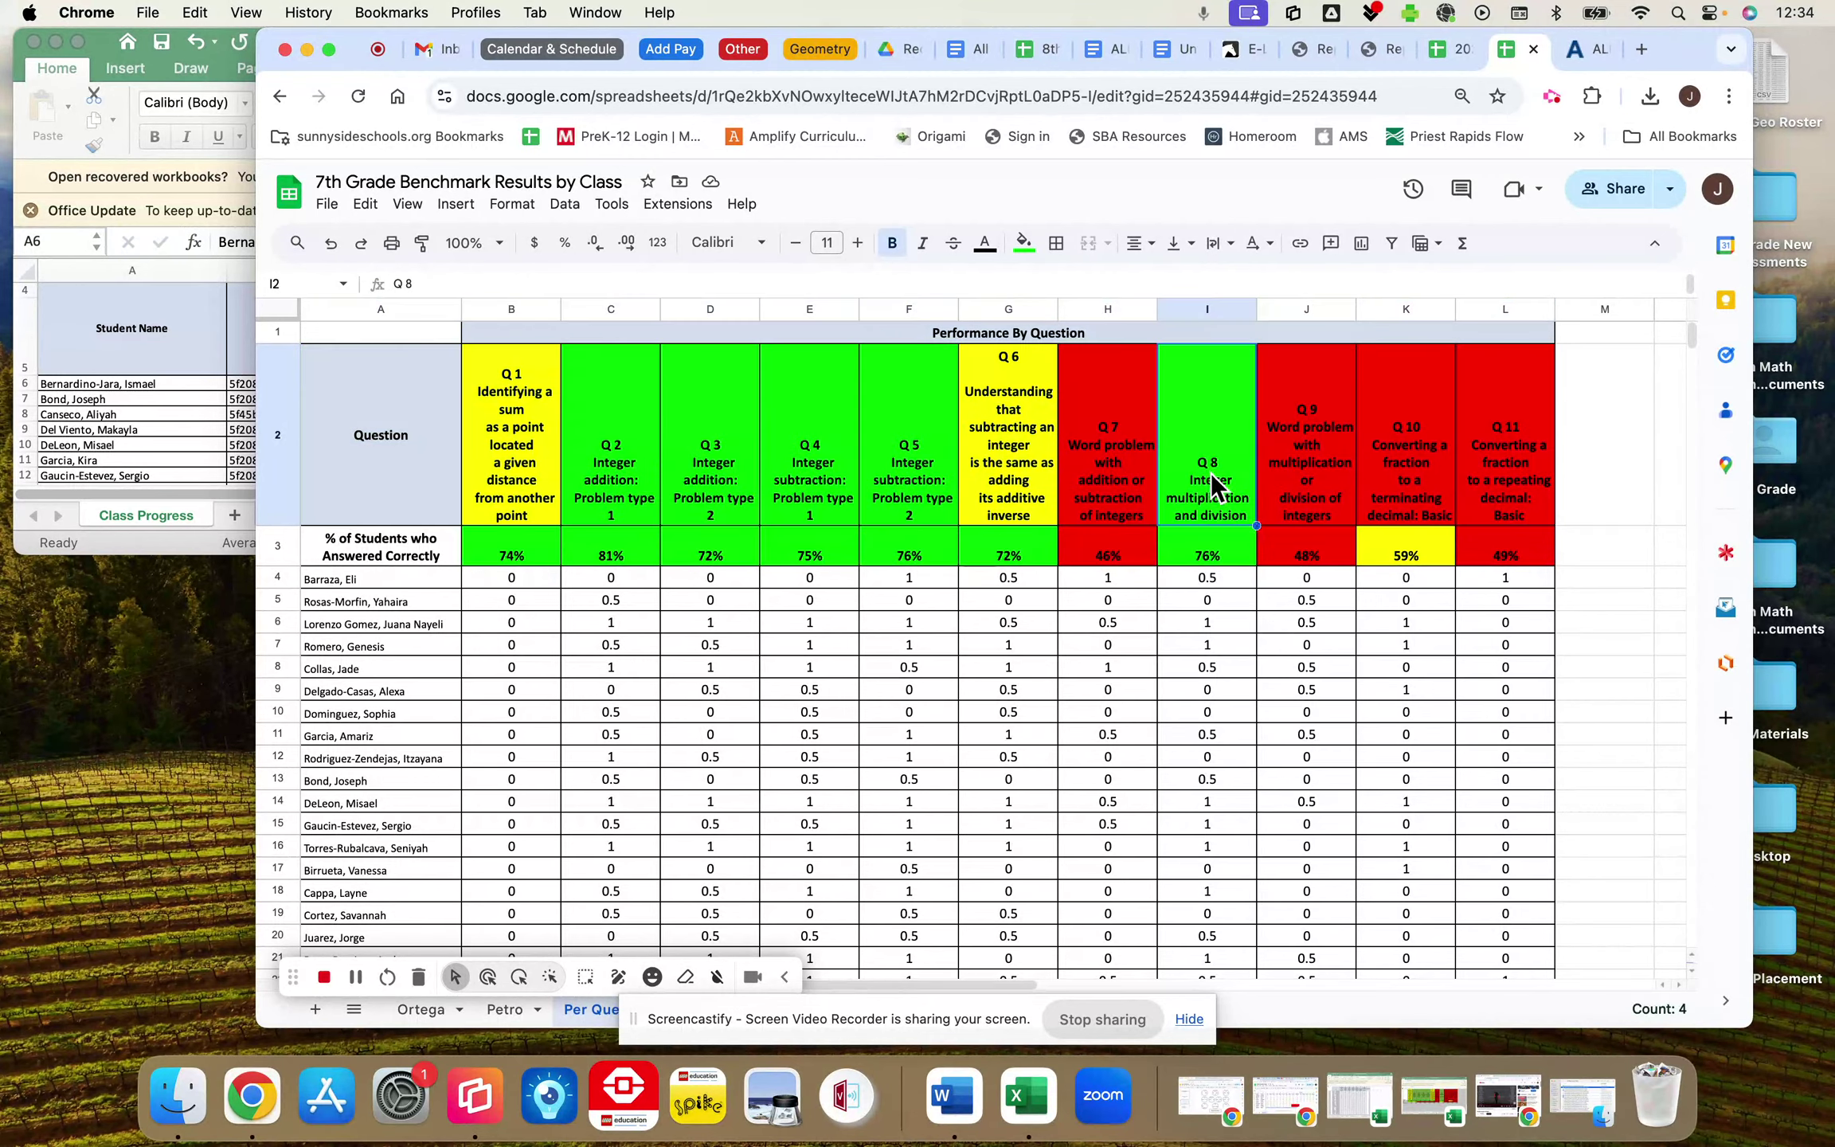
left_click(992, 462)
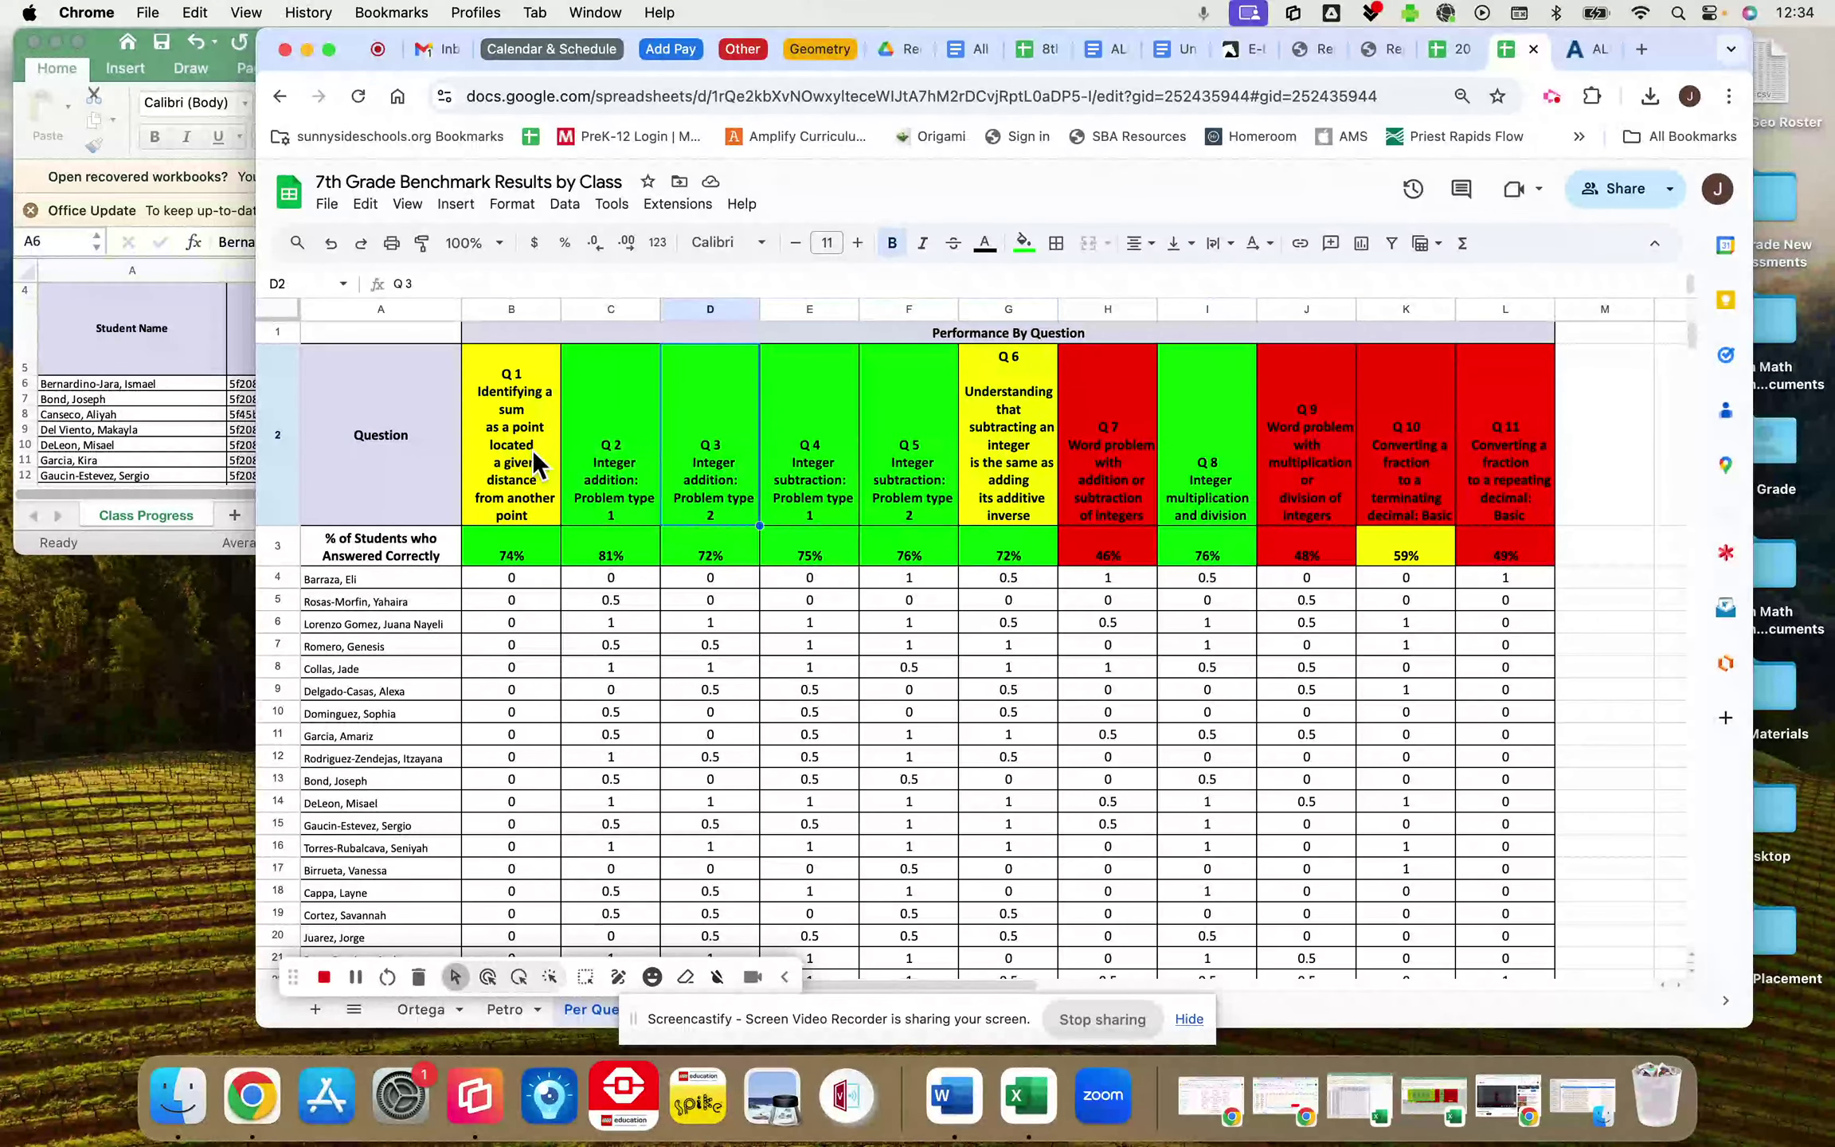
left_click(532, 448)
left_click(1005, 431)
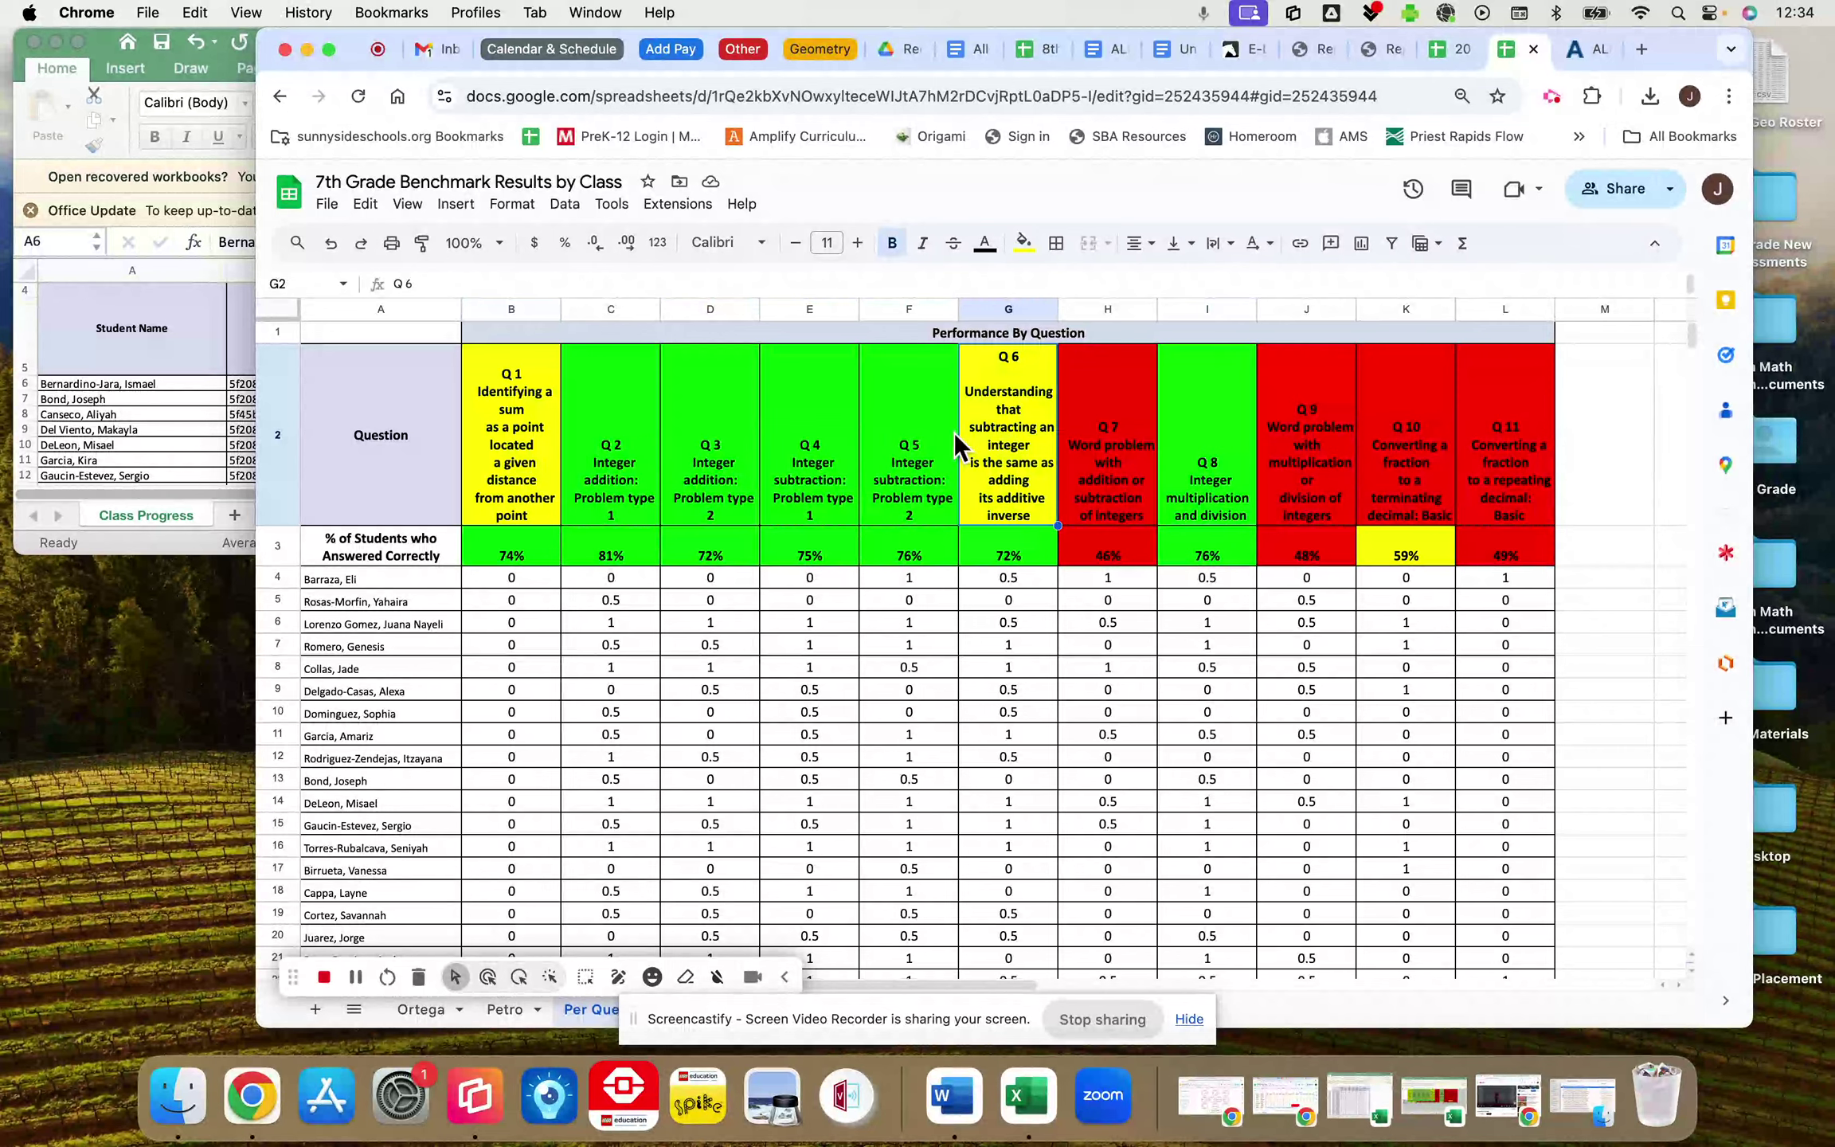
left_click(484, 492)
left_click(1322, 498)
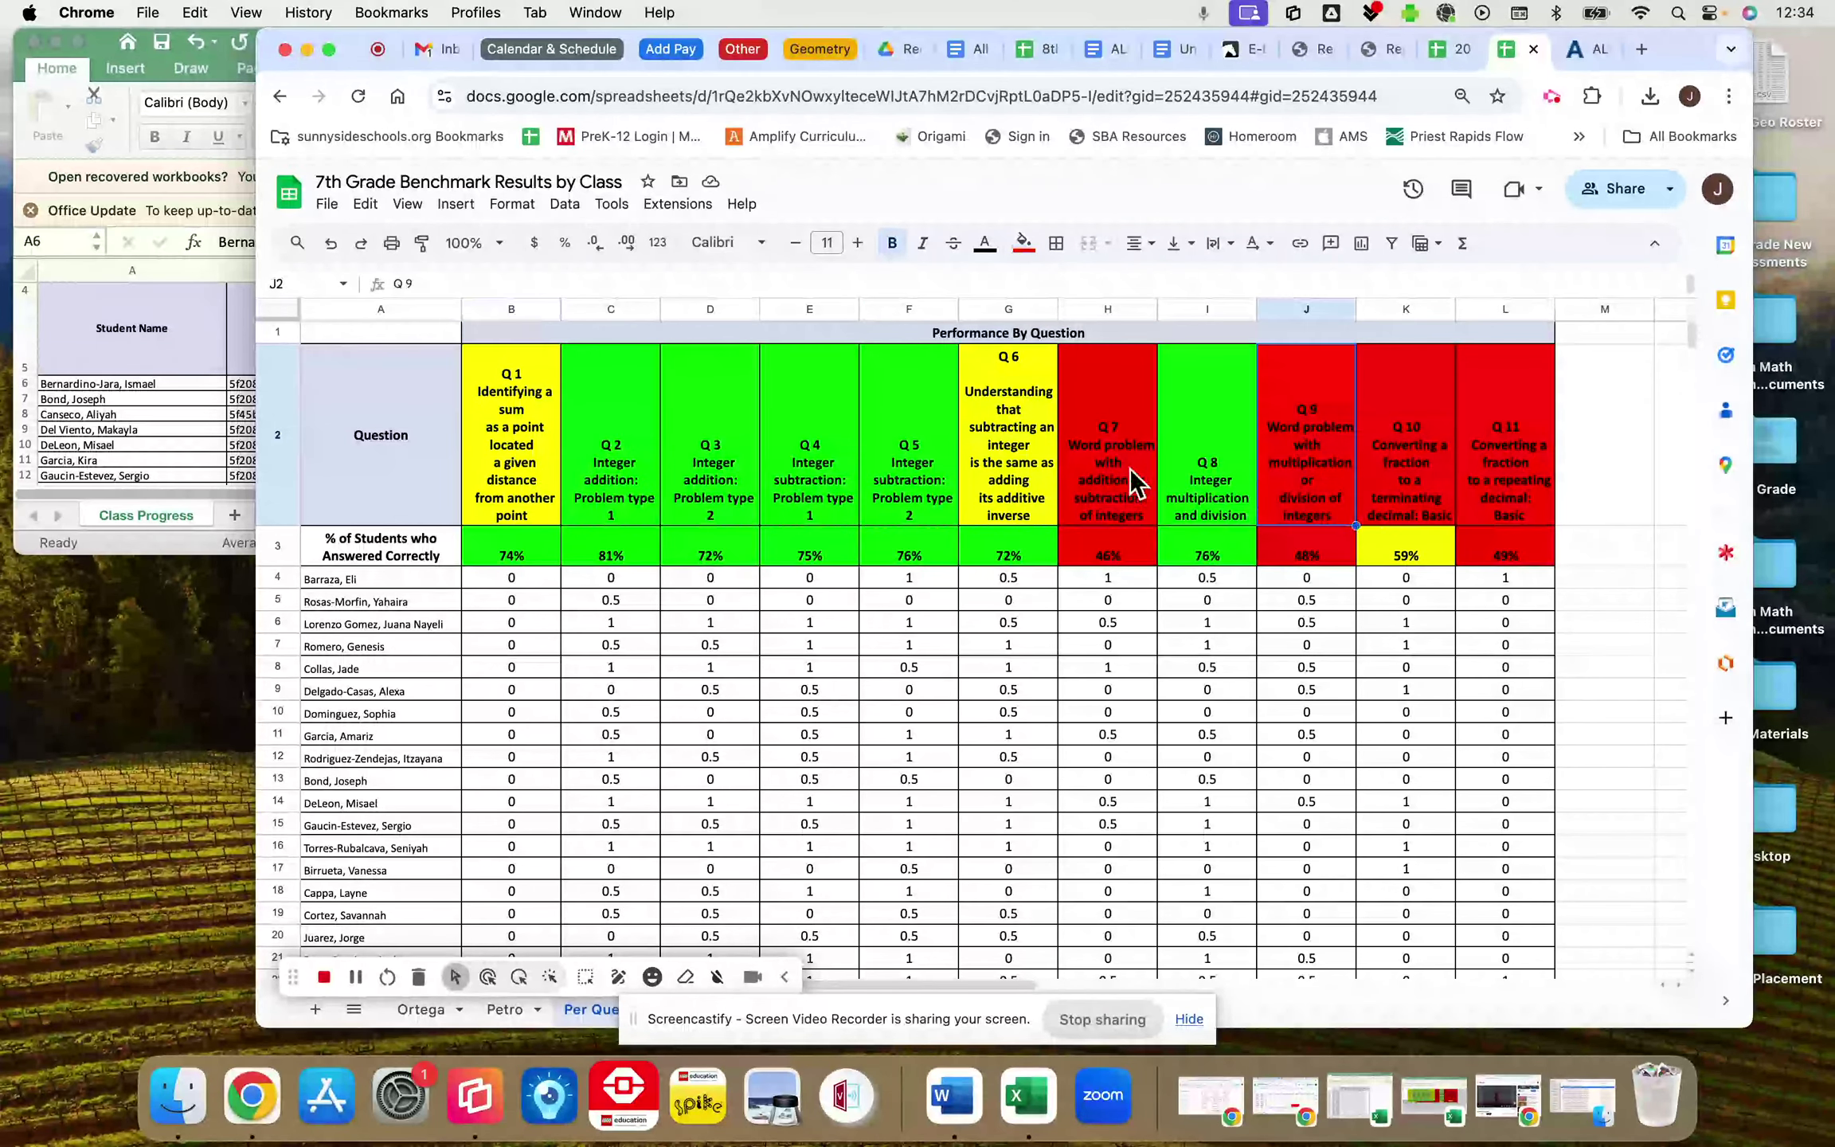
left_click(1373, 466)
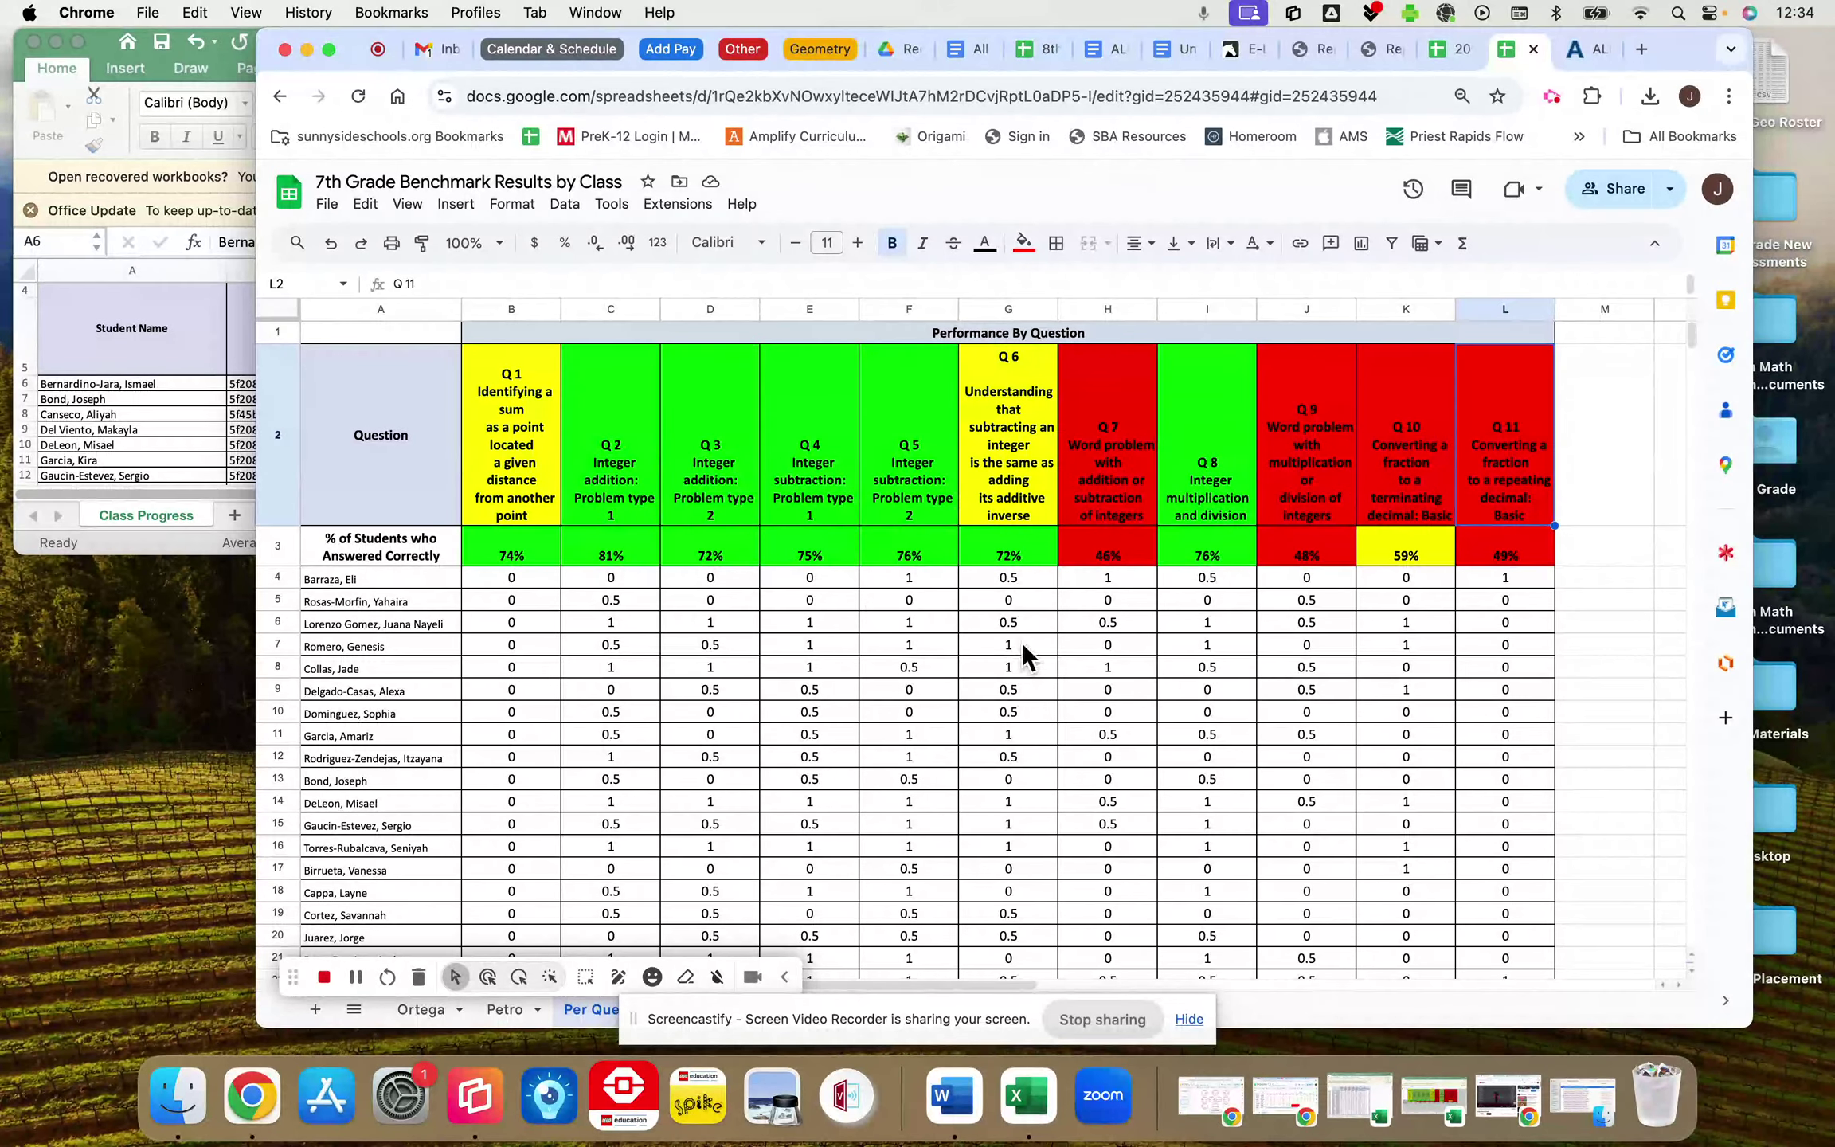
left_click(505, 1010)
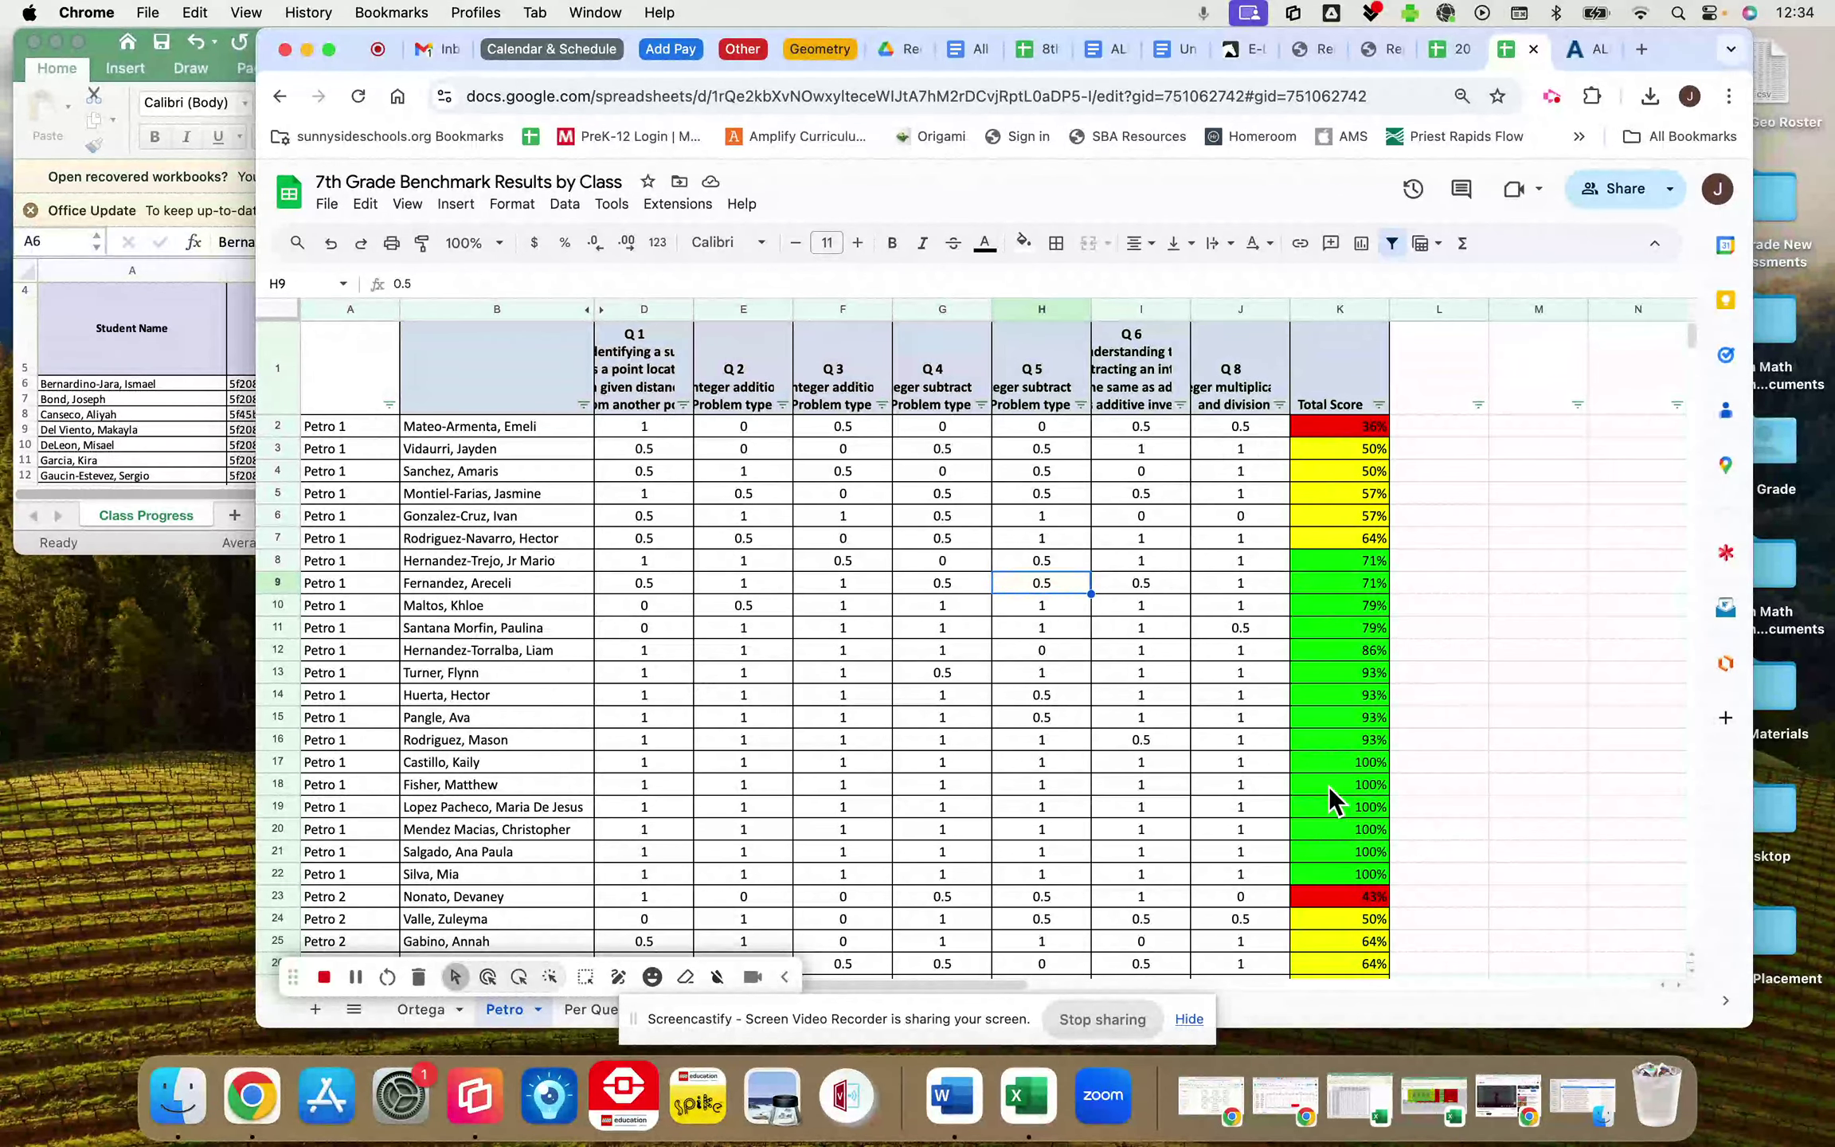
- Switch to ALEKS and open the overall Benchmark 1 results for the 3rd Period class from its assignments list
left_click(1567, 55)
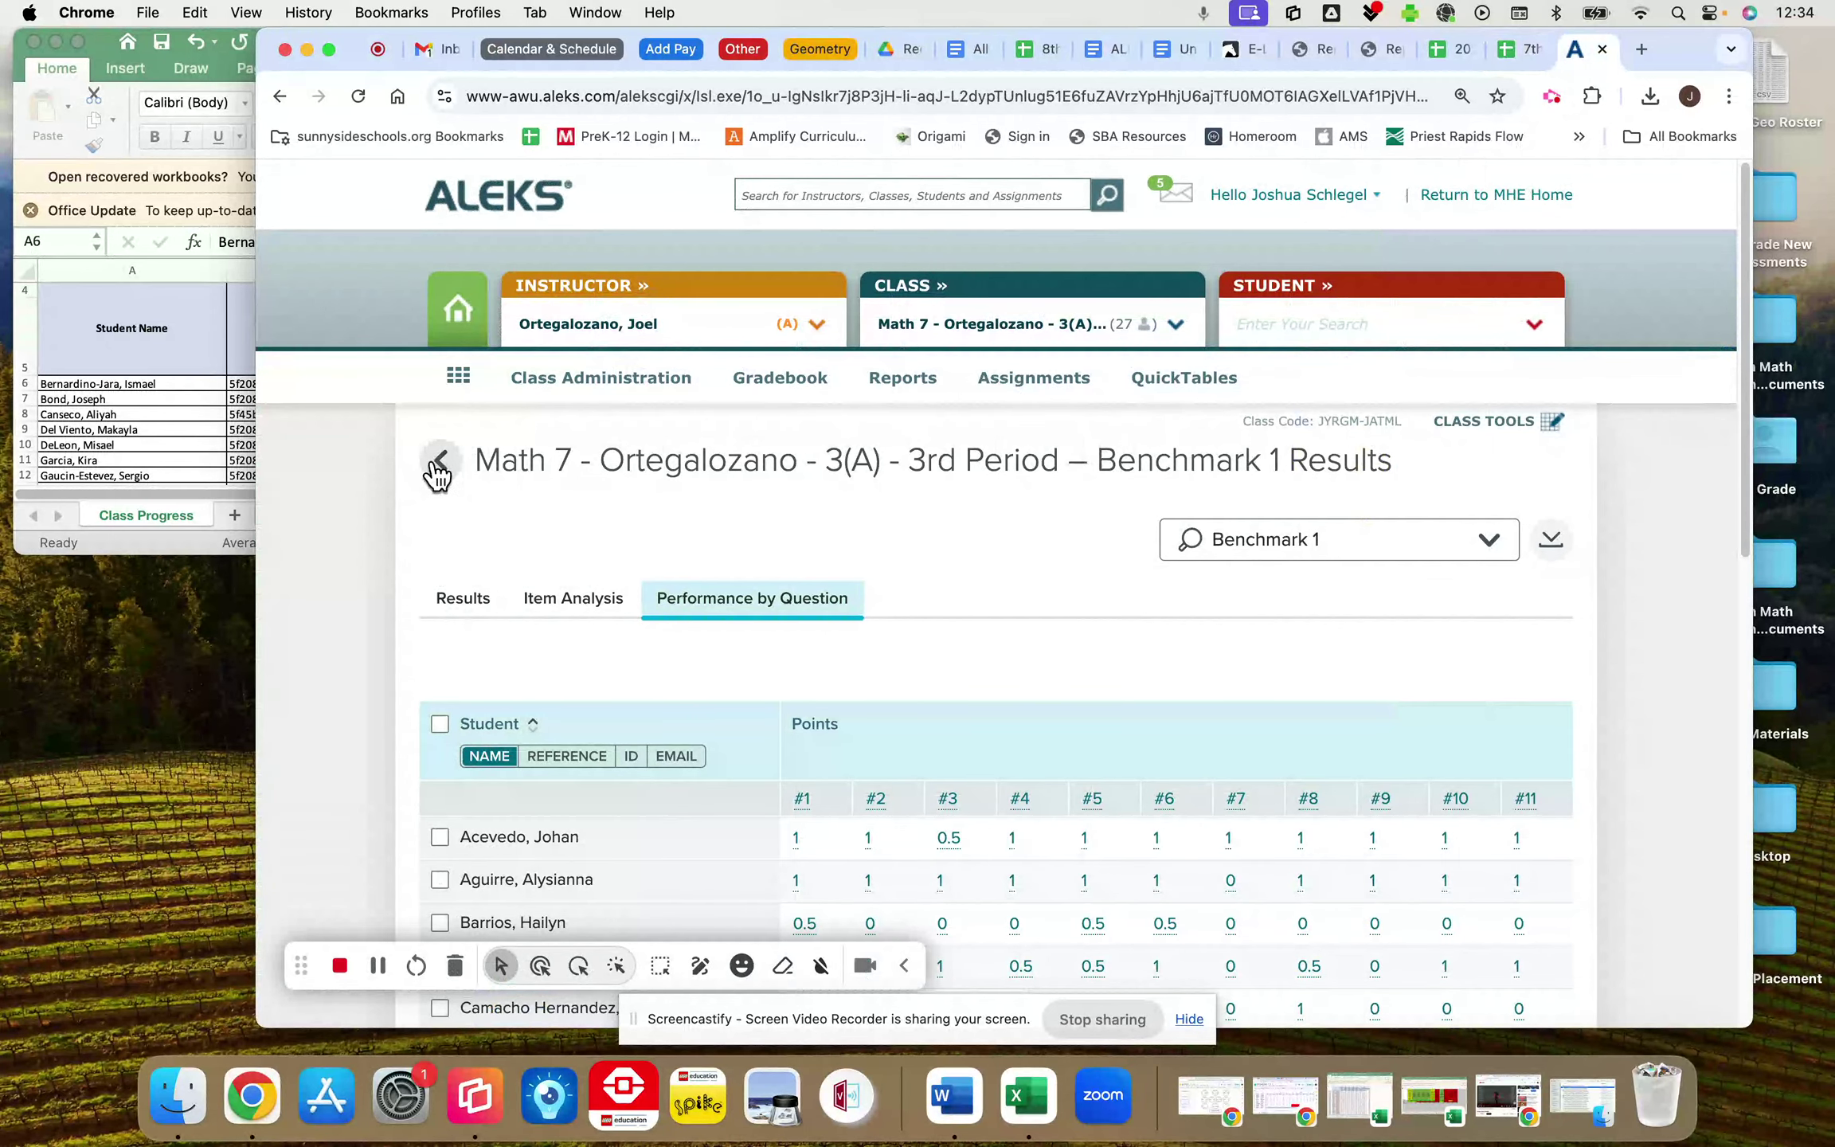
left_click(439, 463)
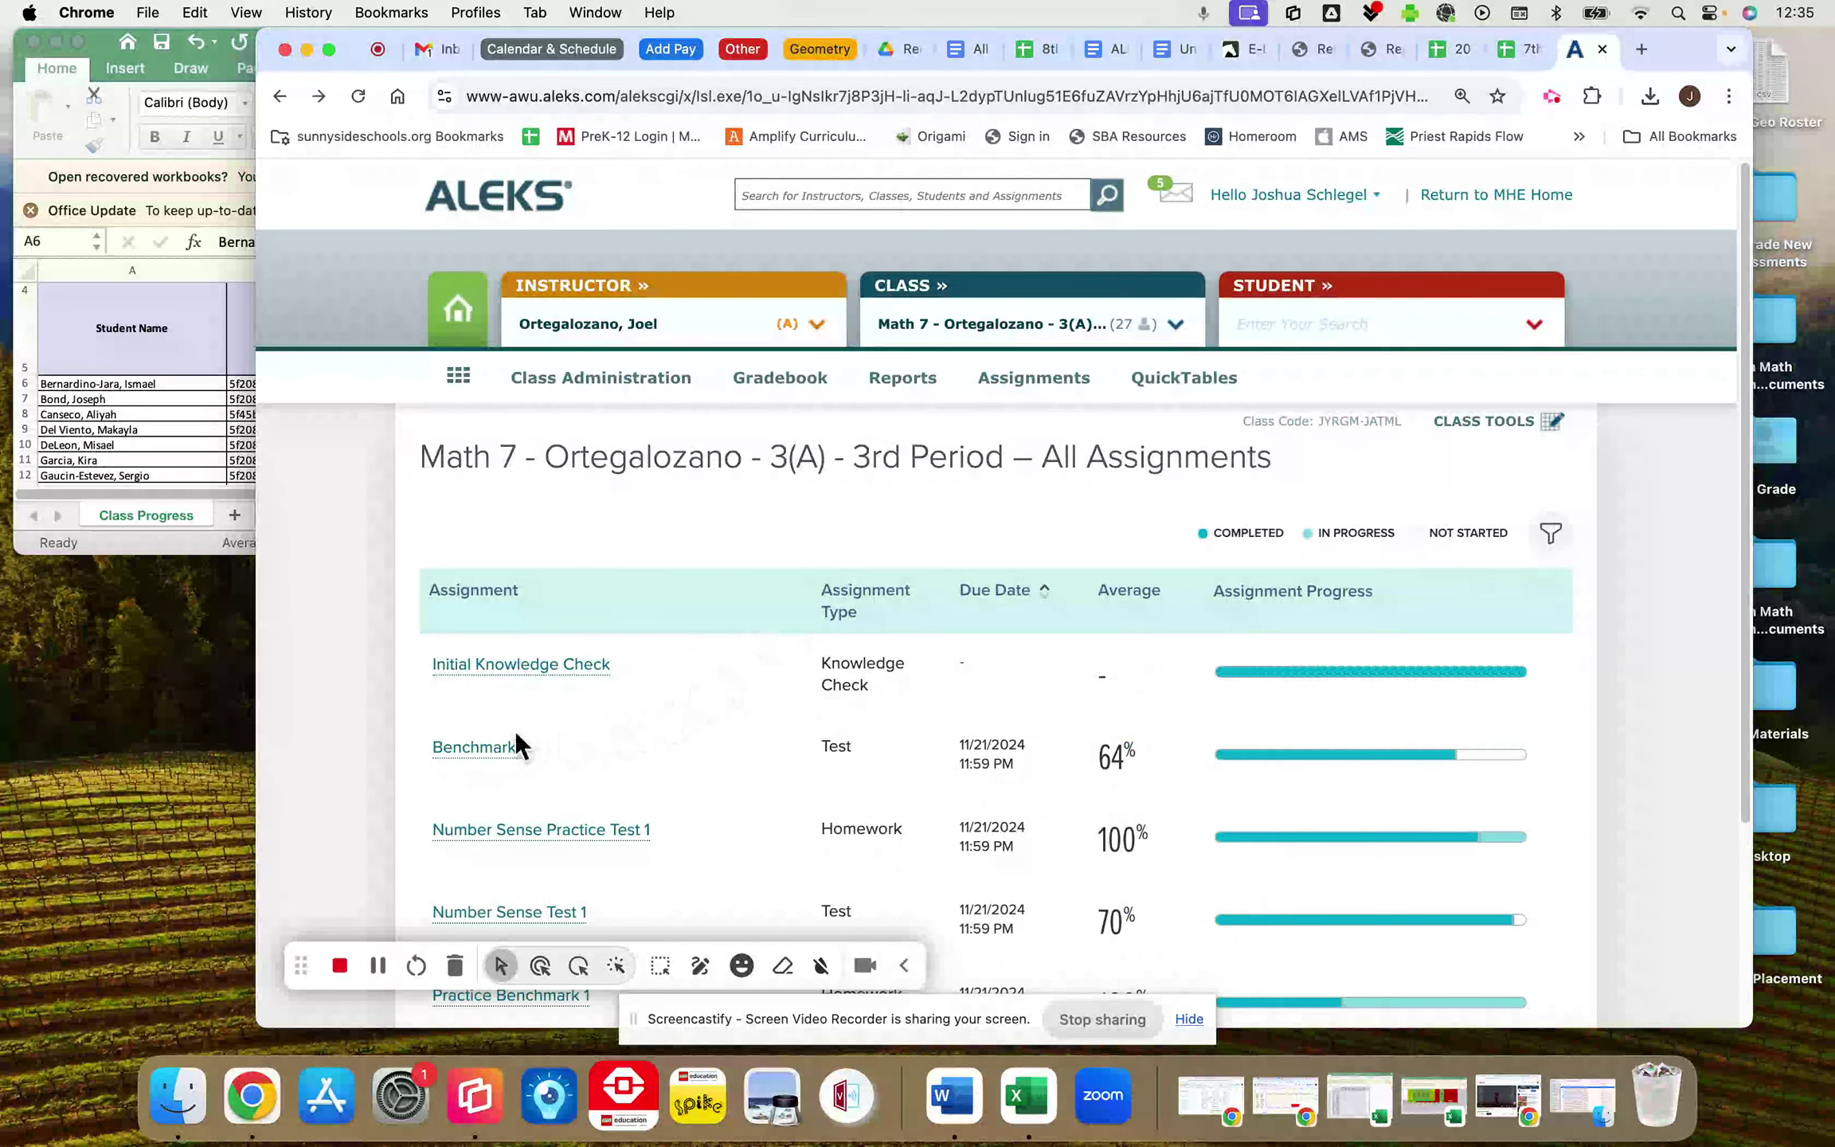
left_click(496, 748)
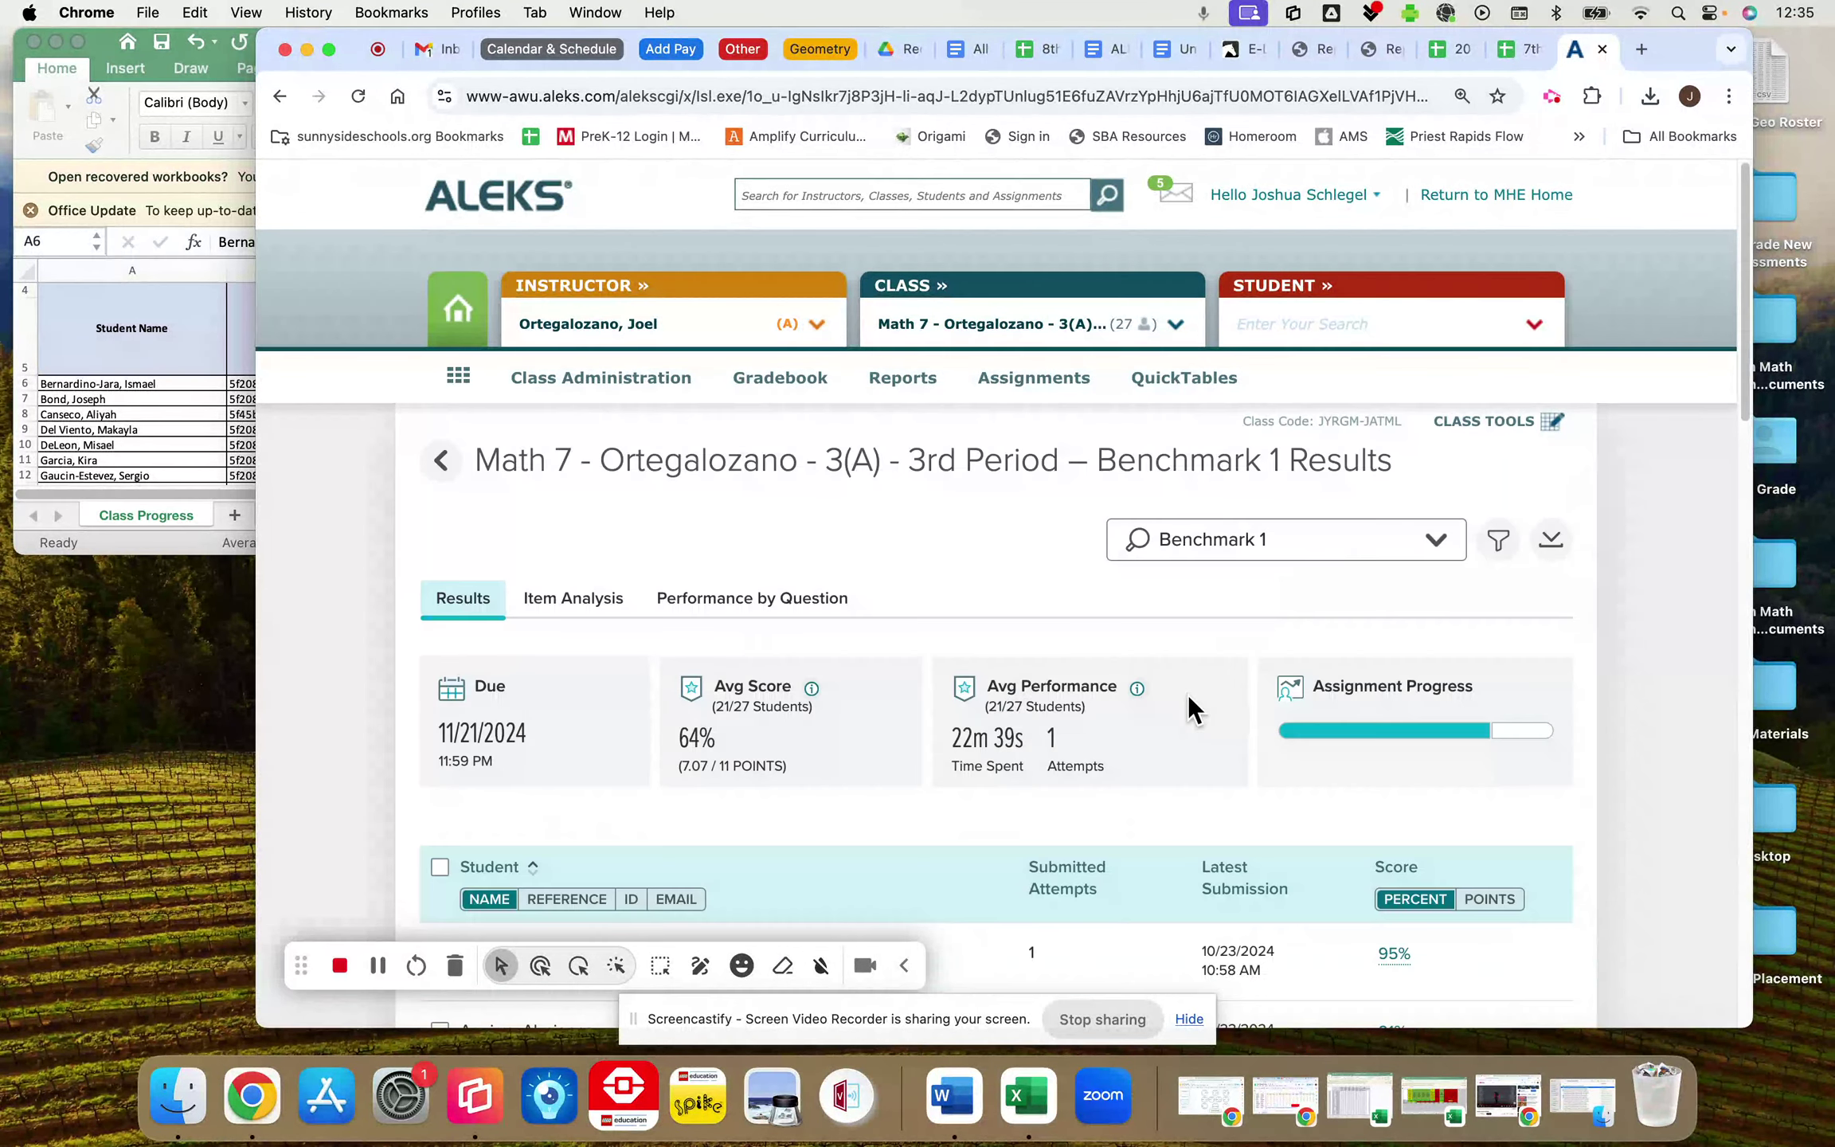
scroll(1276, 800, "down", 5)
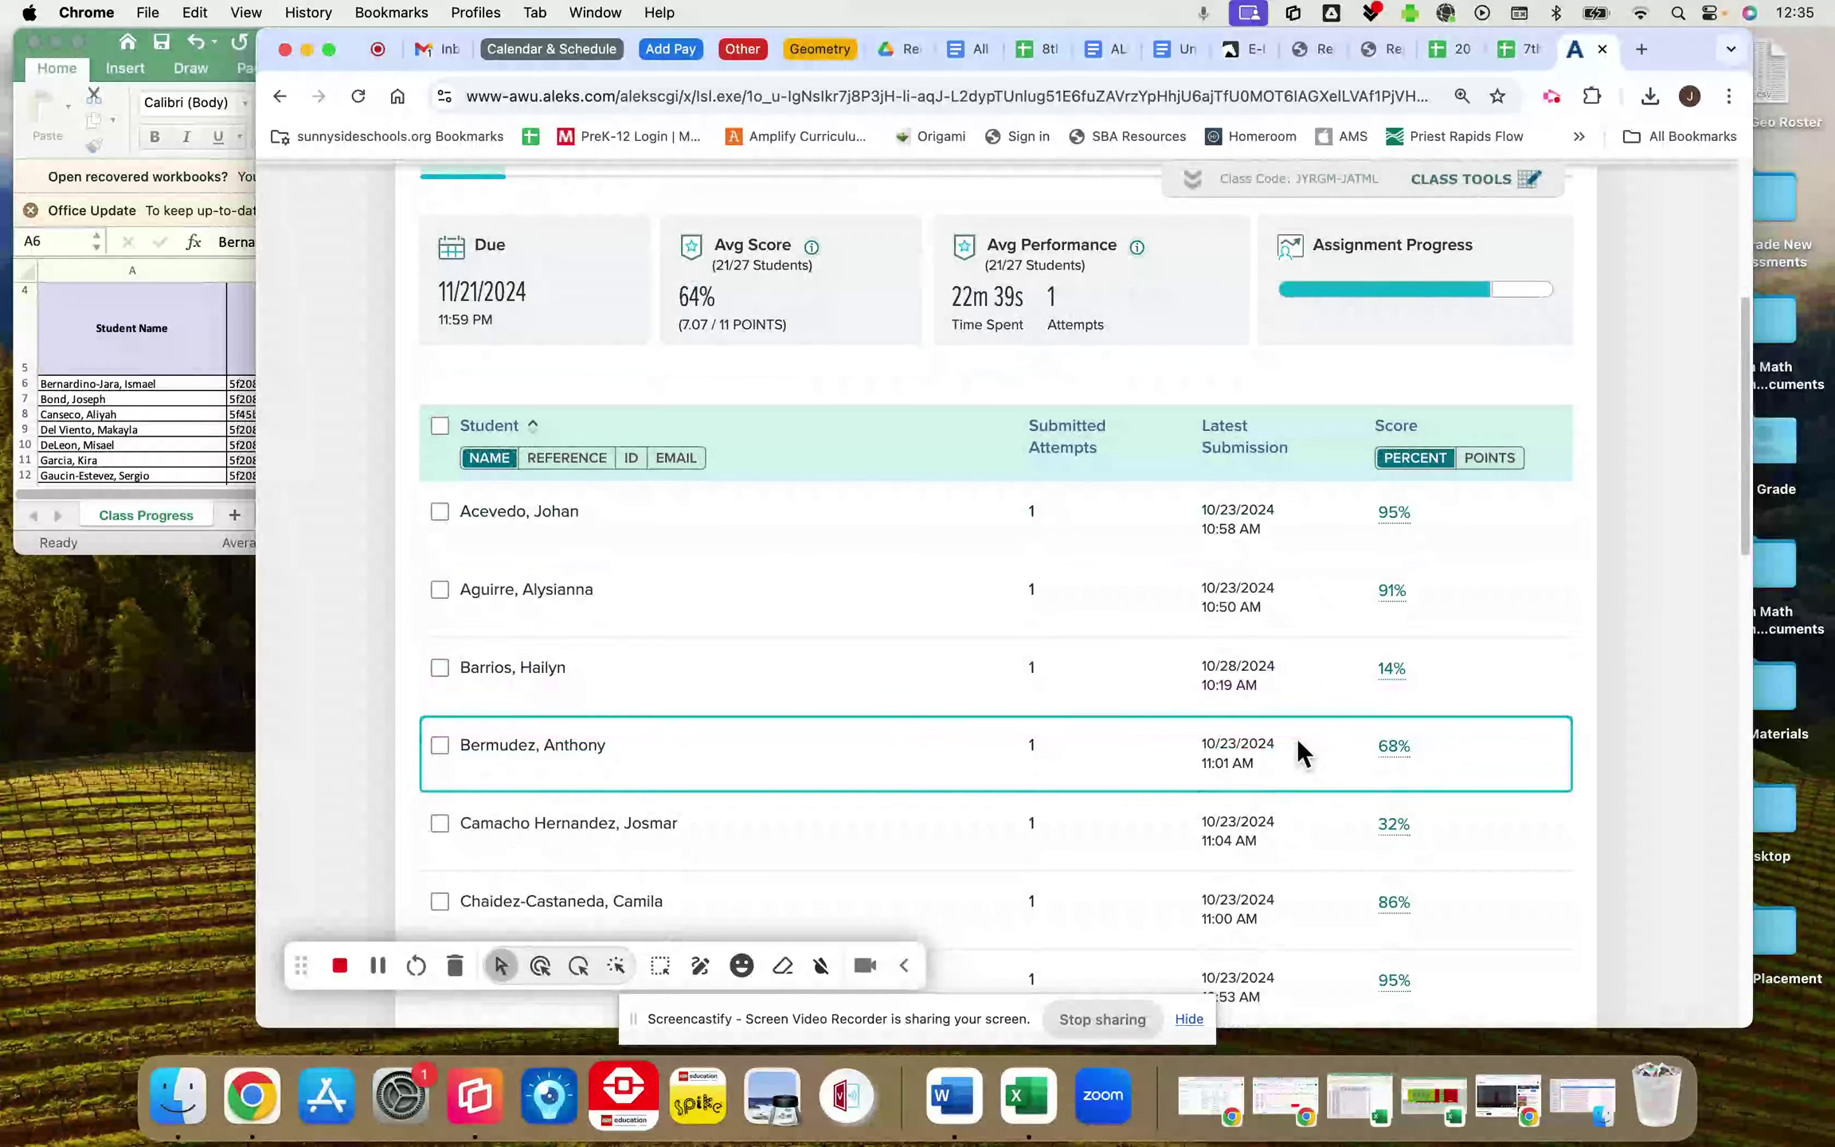
- Switch back to the 7th Grade Benchmark Results spreadsheet and compare the per-question sheet with the second teacher's total-score sheet
left_click(1521, 51)
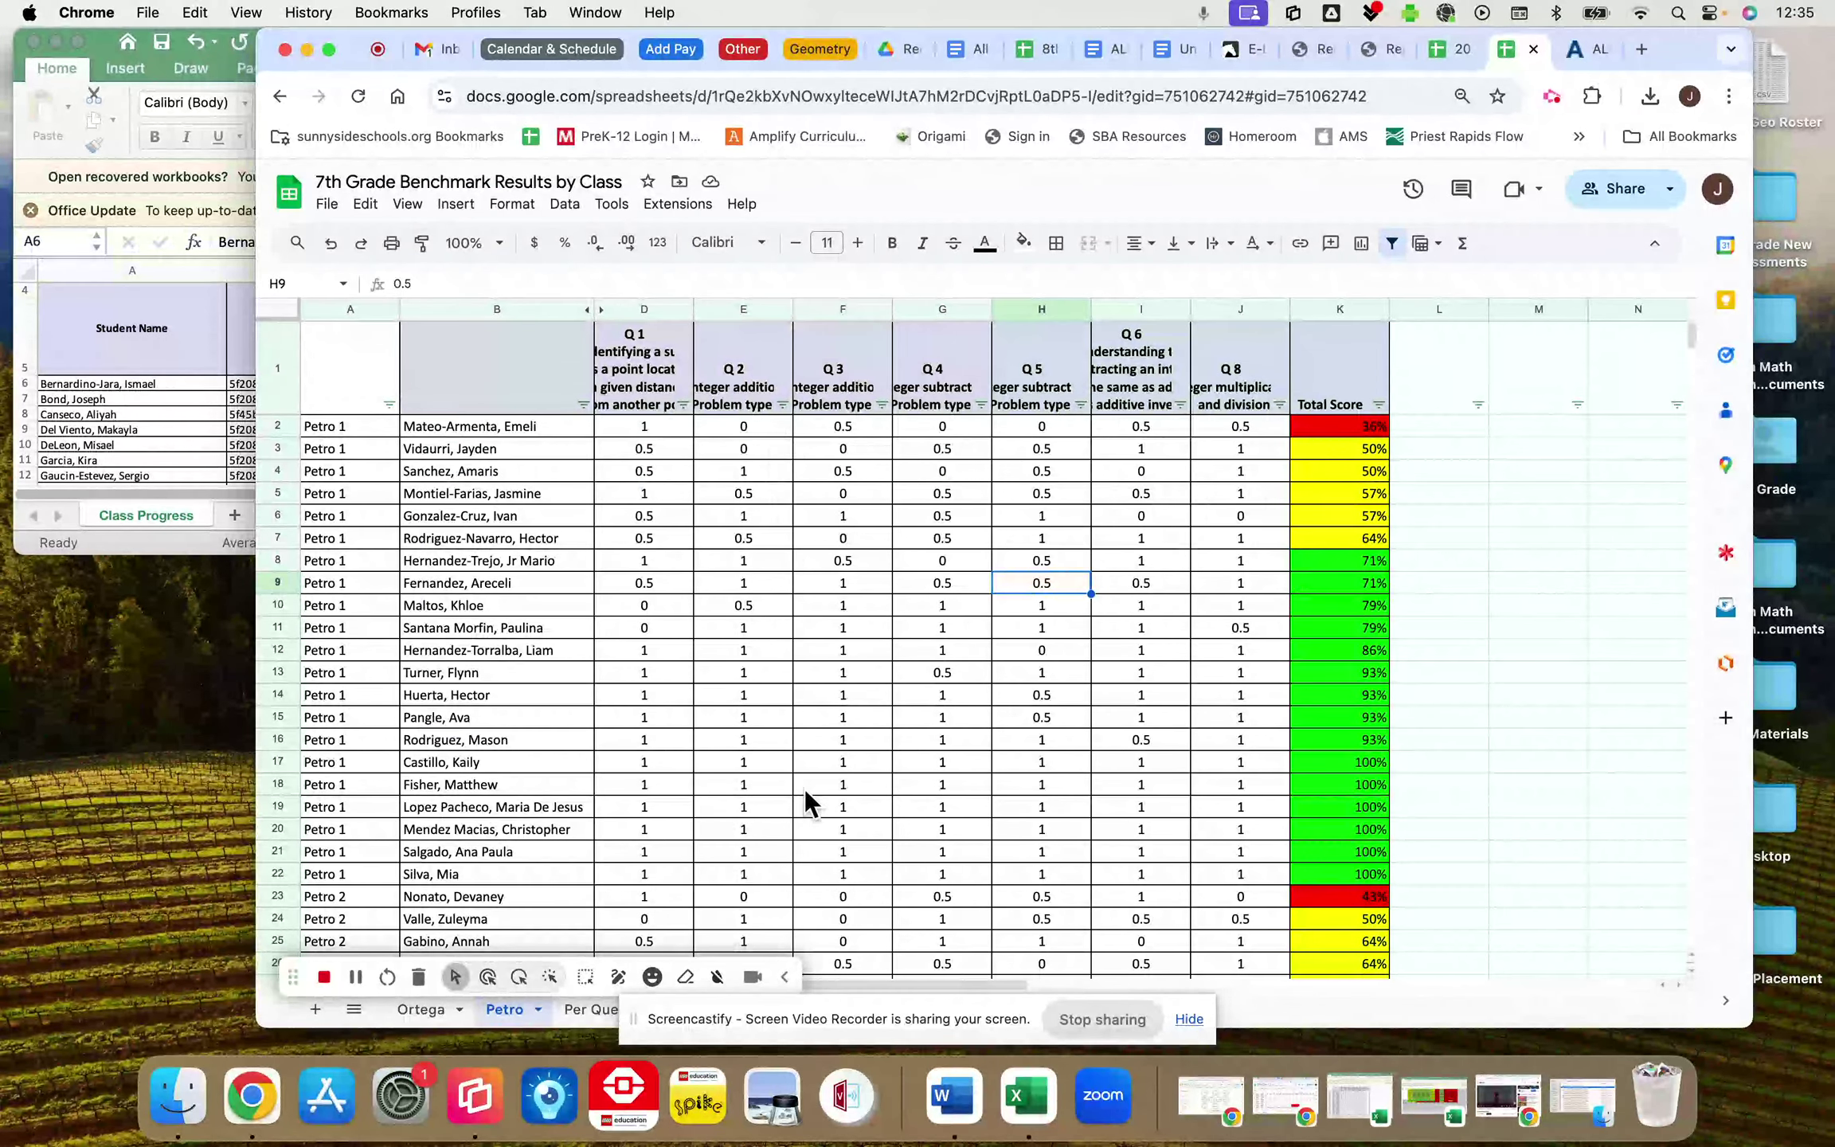
left_click(589, 1009)
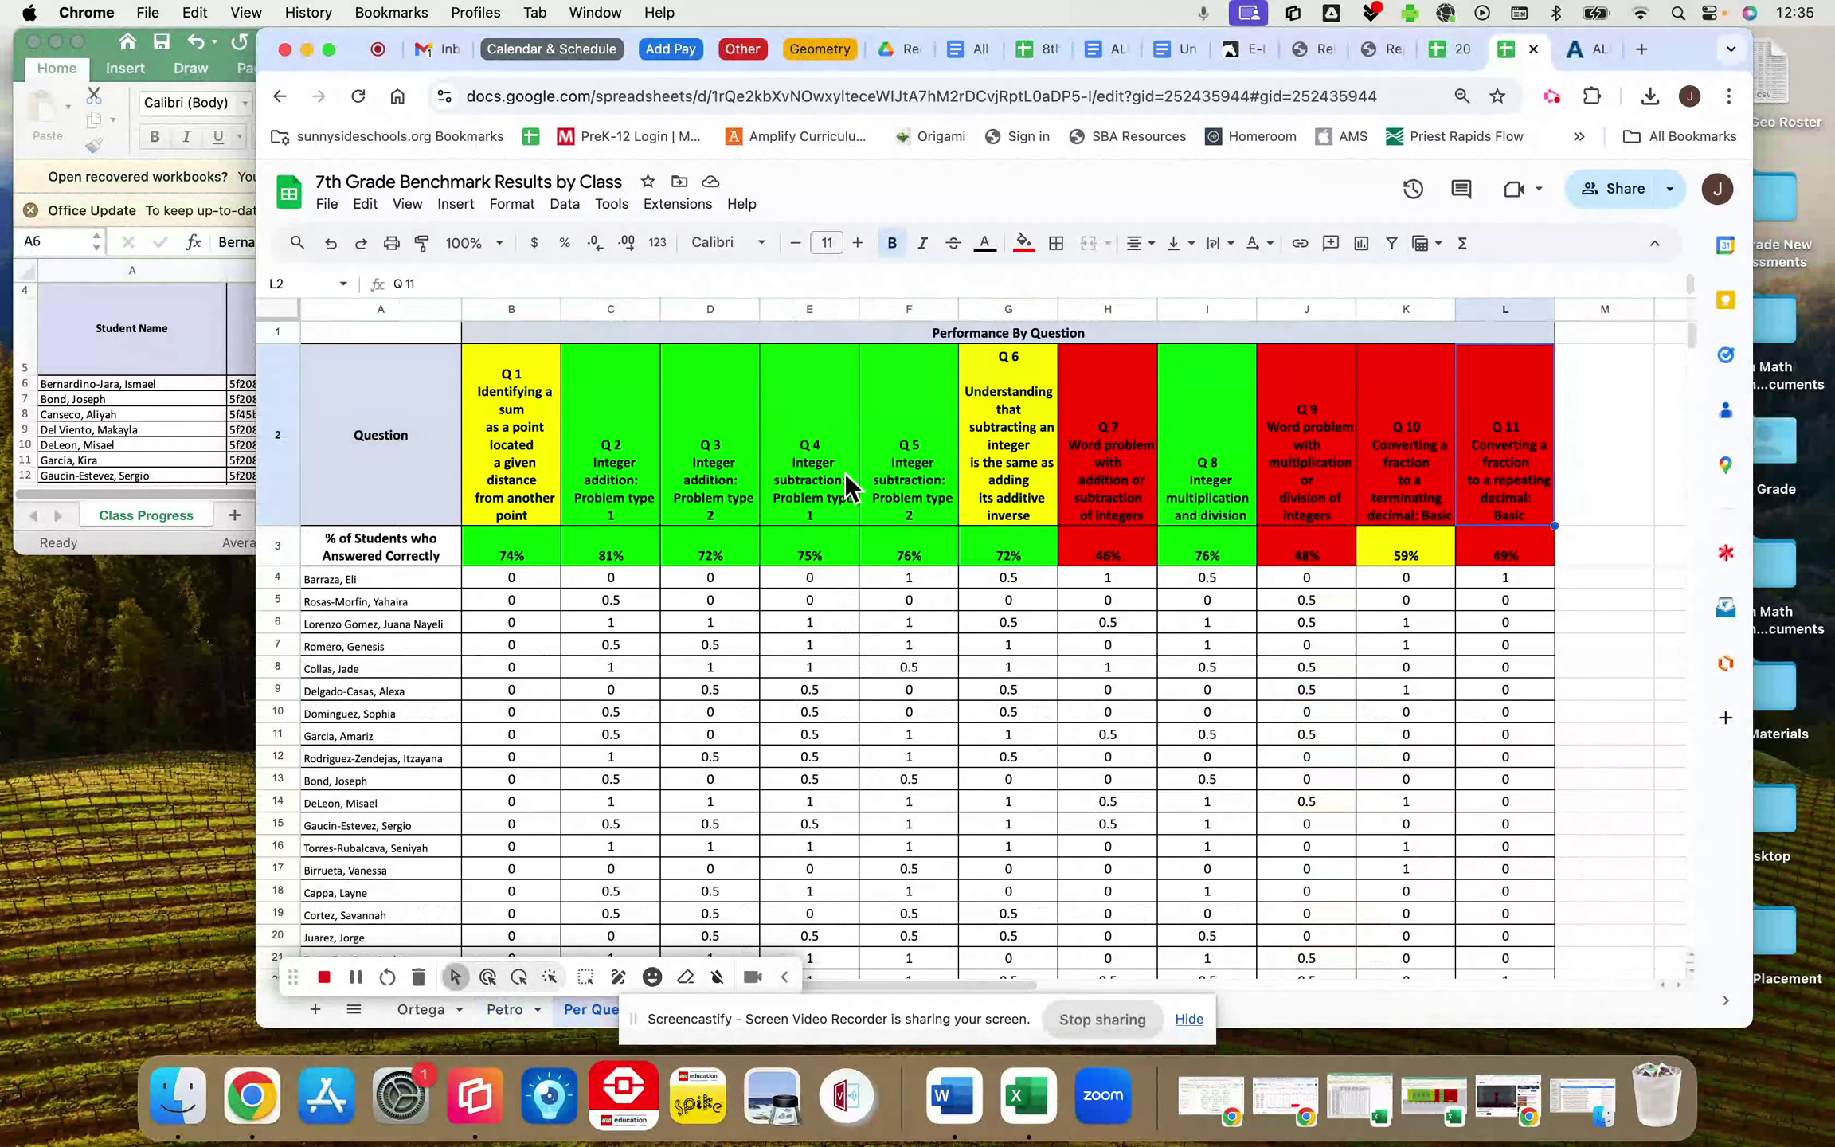
left_click(510, 1009)
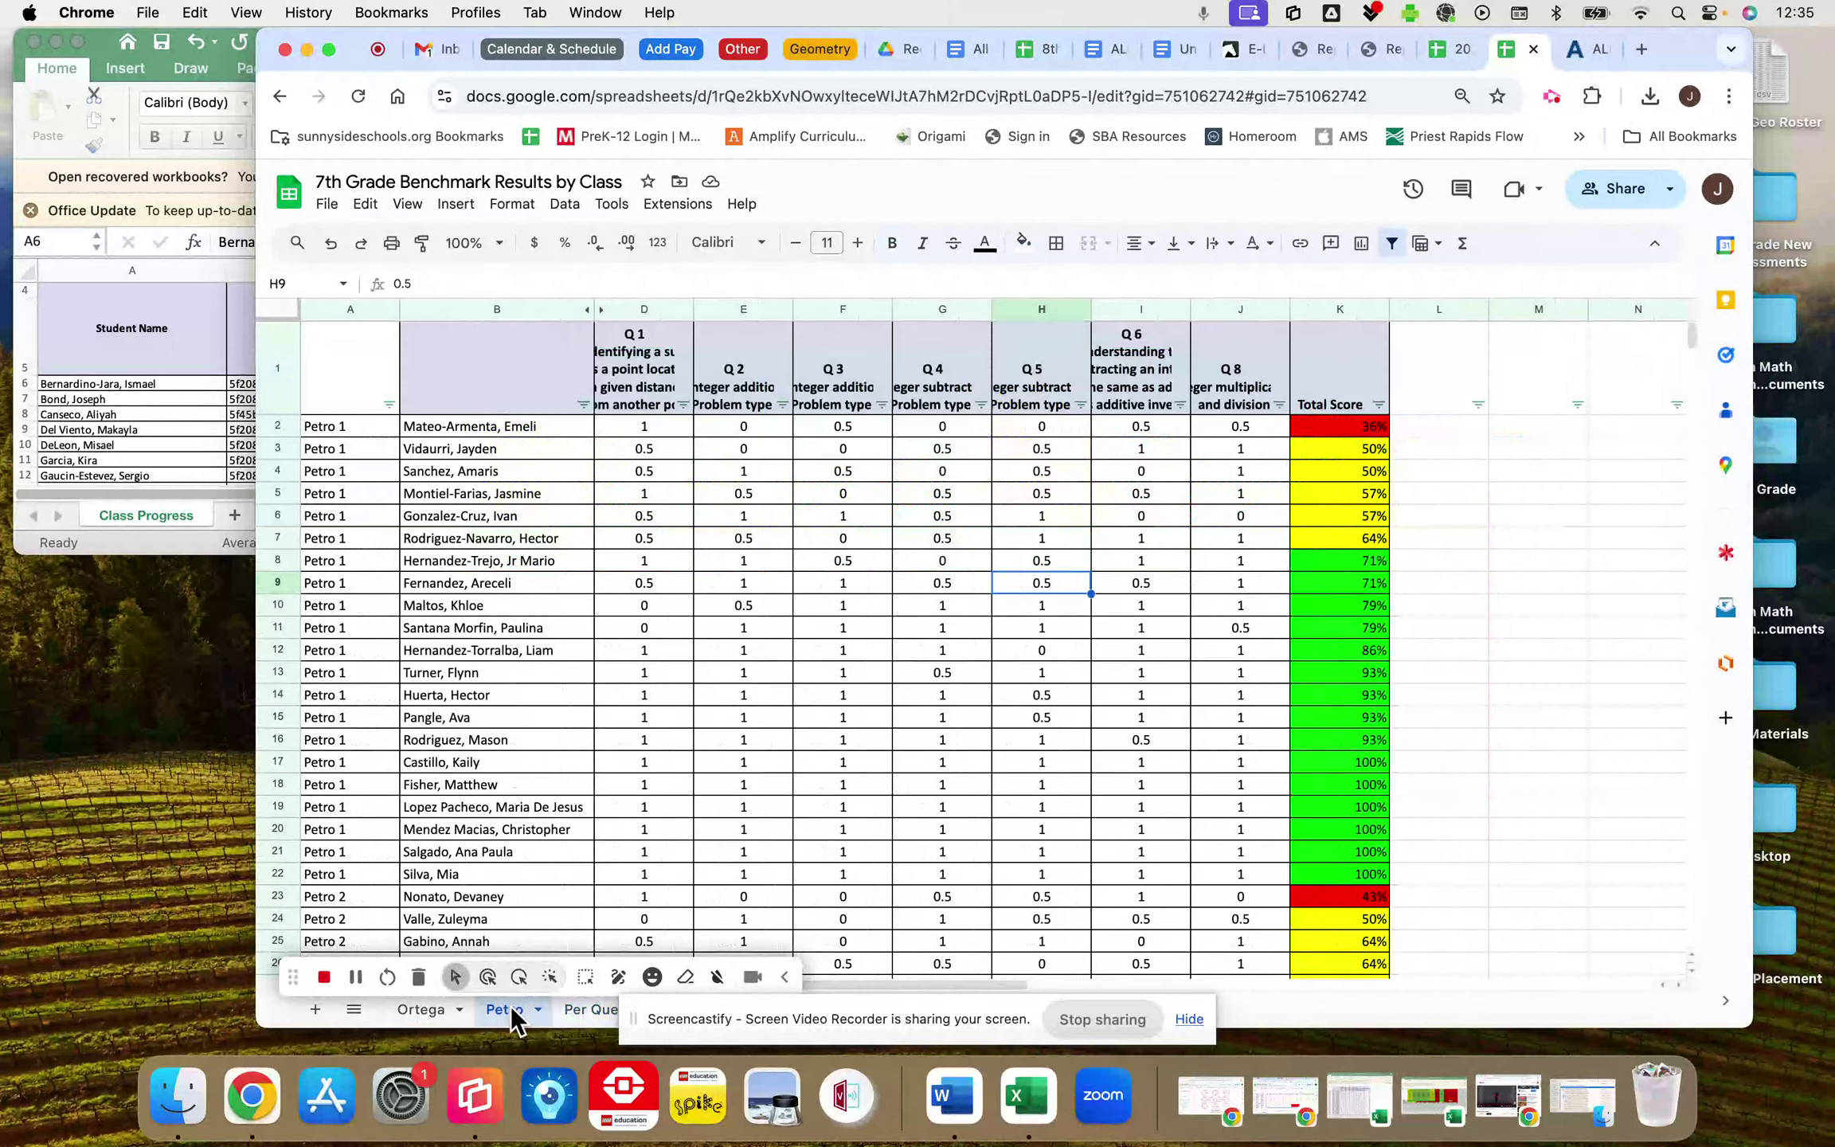
- Download the overall Benchmark 1 results report for the 3rd Period class from ALEKS and open it in Excel
left_click(1585, 48)
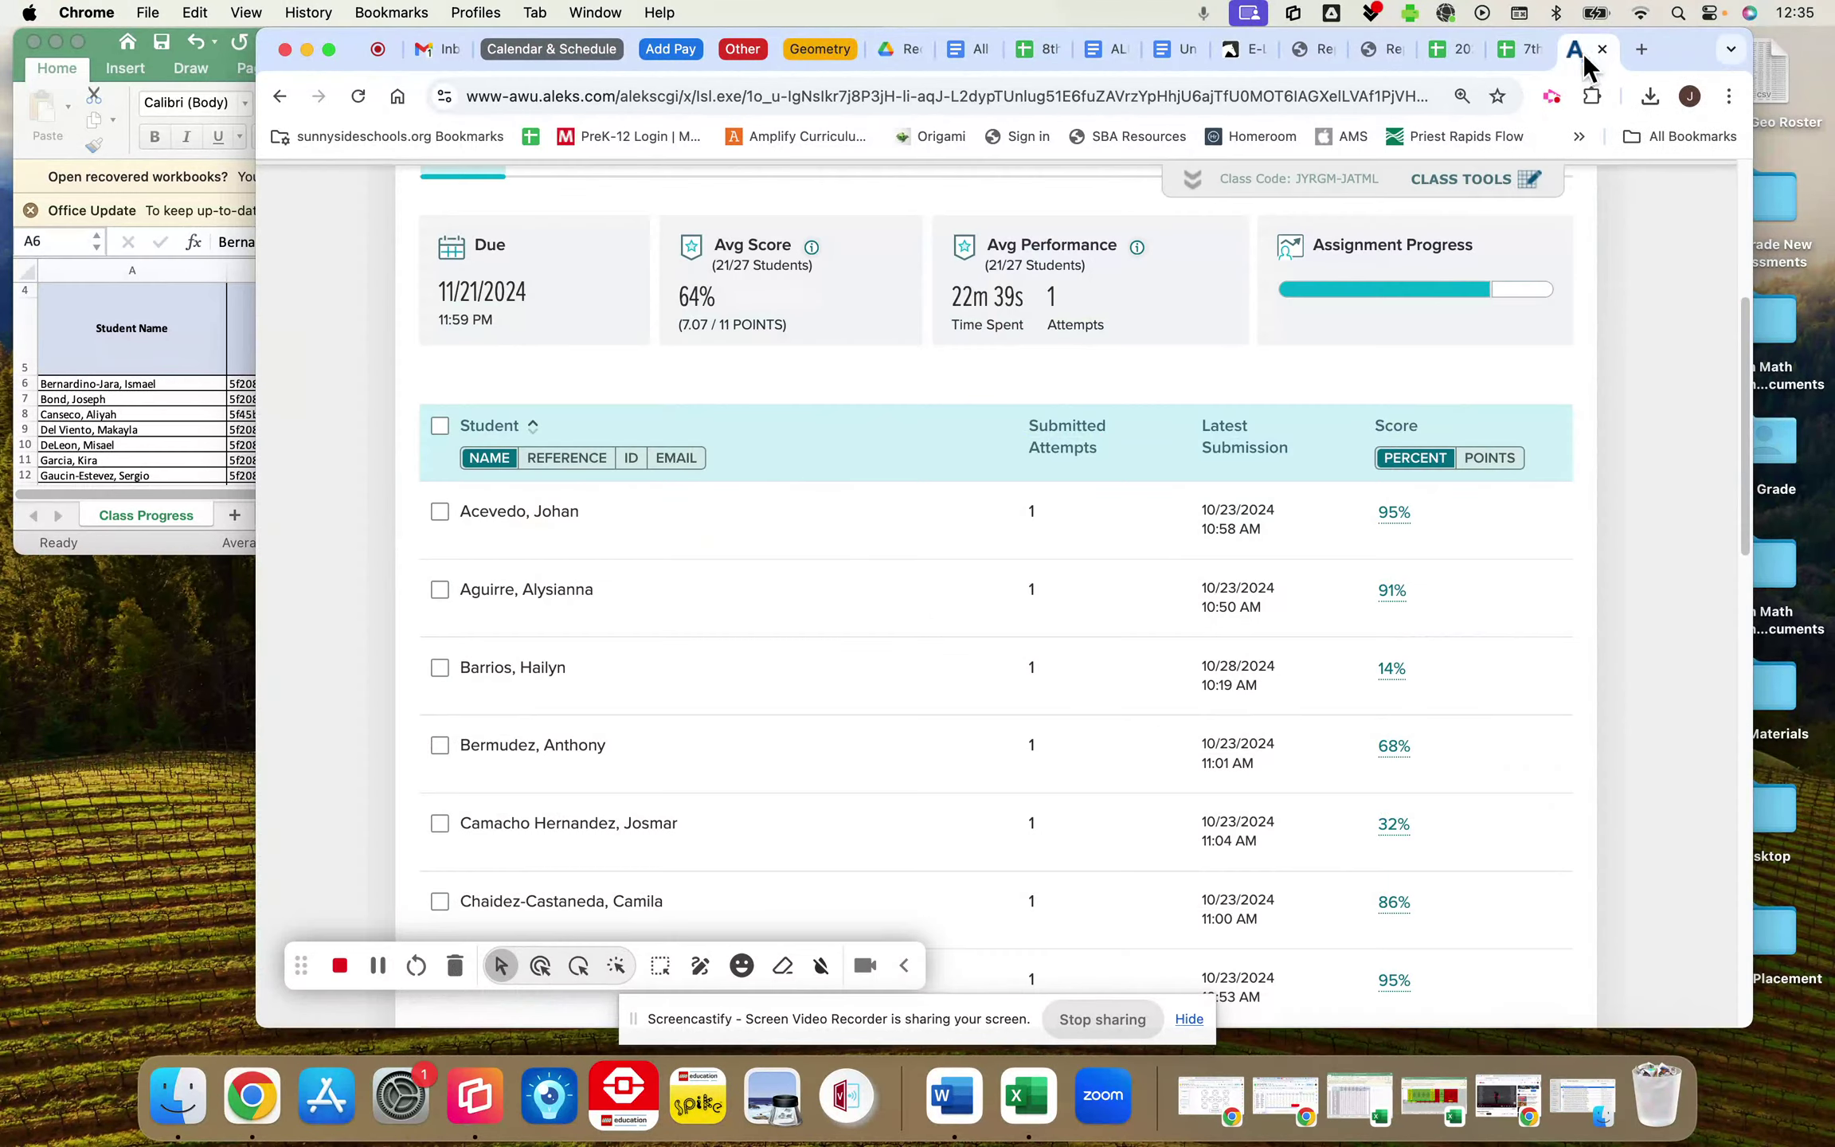
scroll(1402, 565, "up", 3)
scroll(1405, 583, "up", 3)
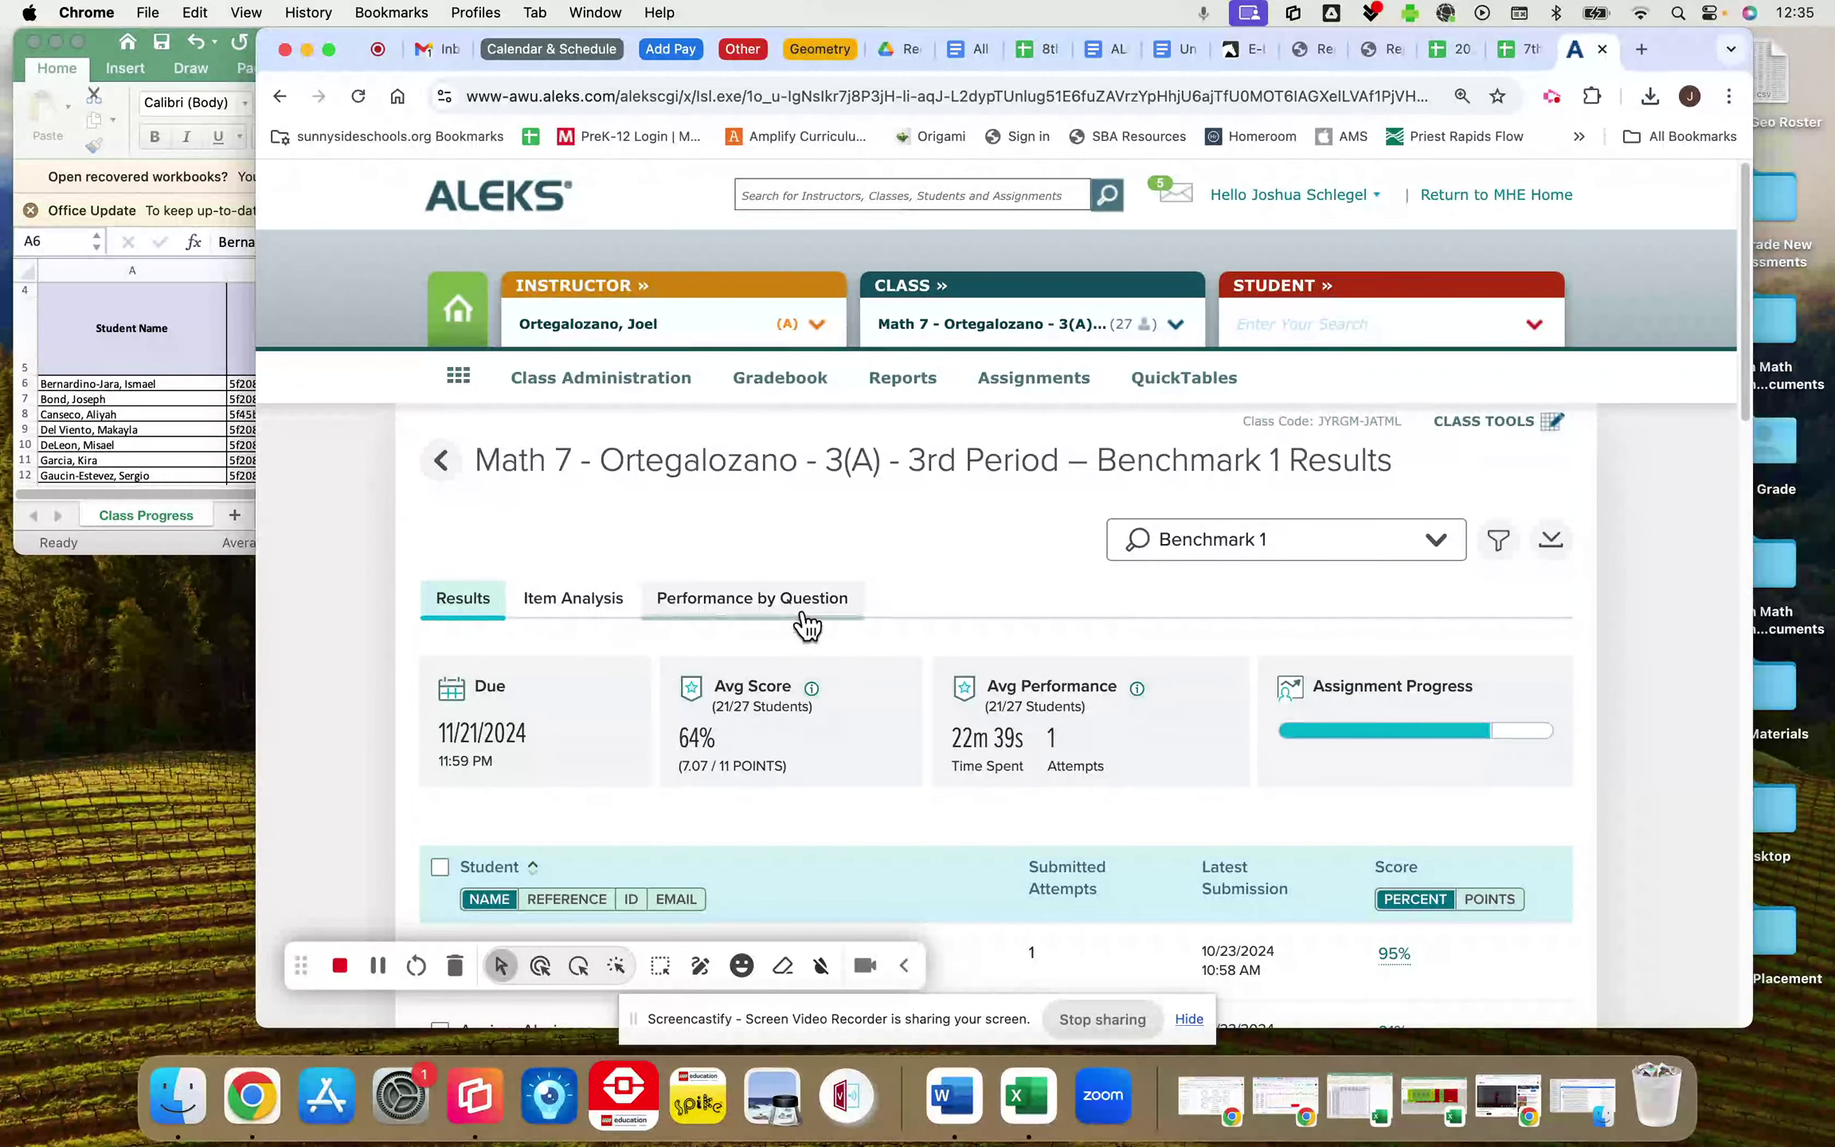
left_click(1550, 539)
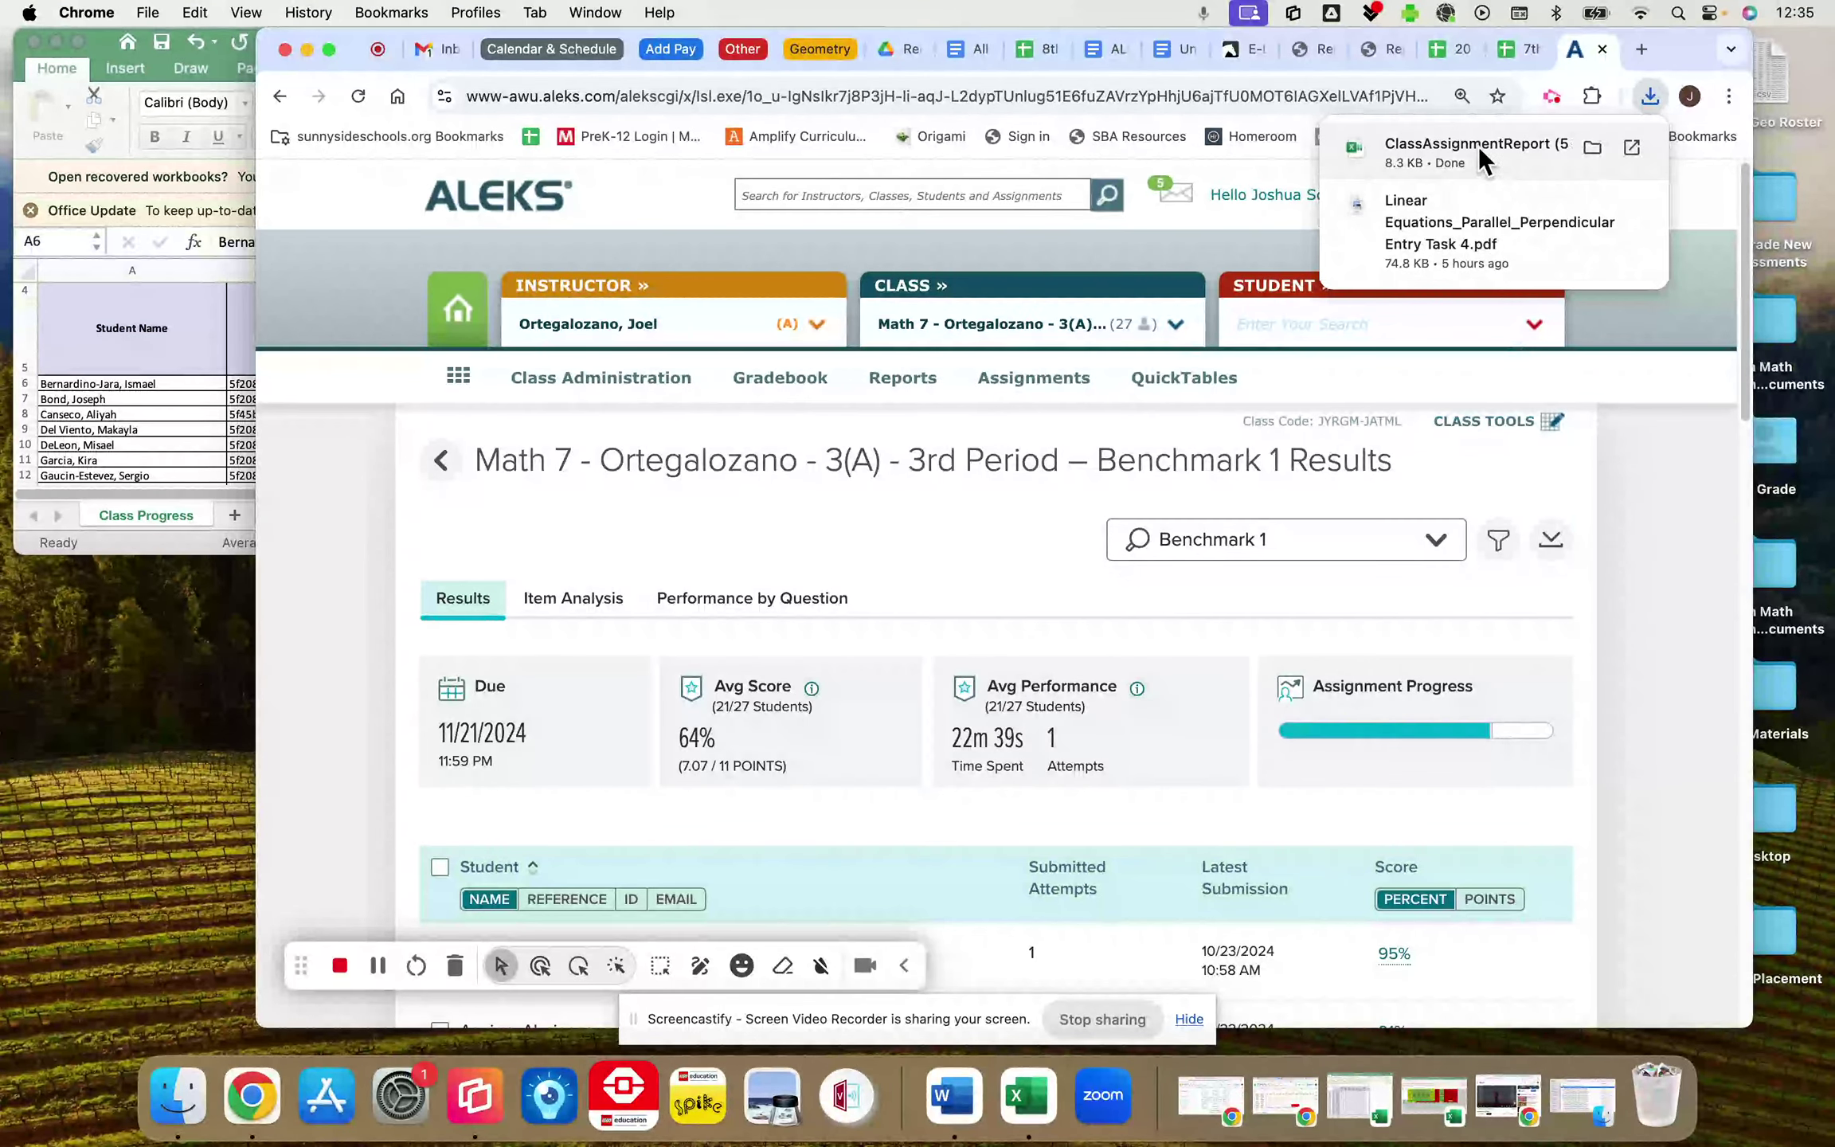
left_click(1478, 147)
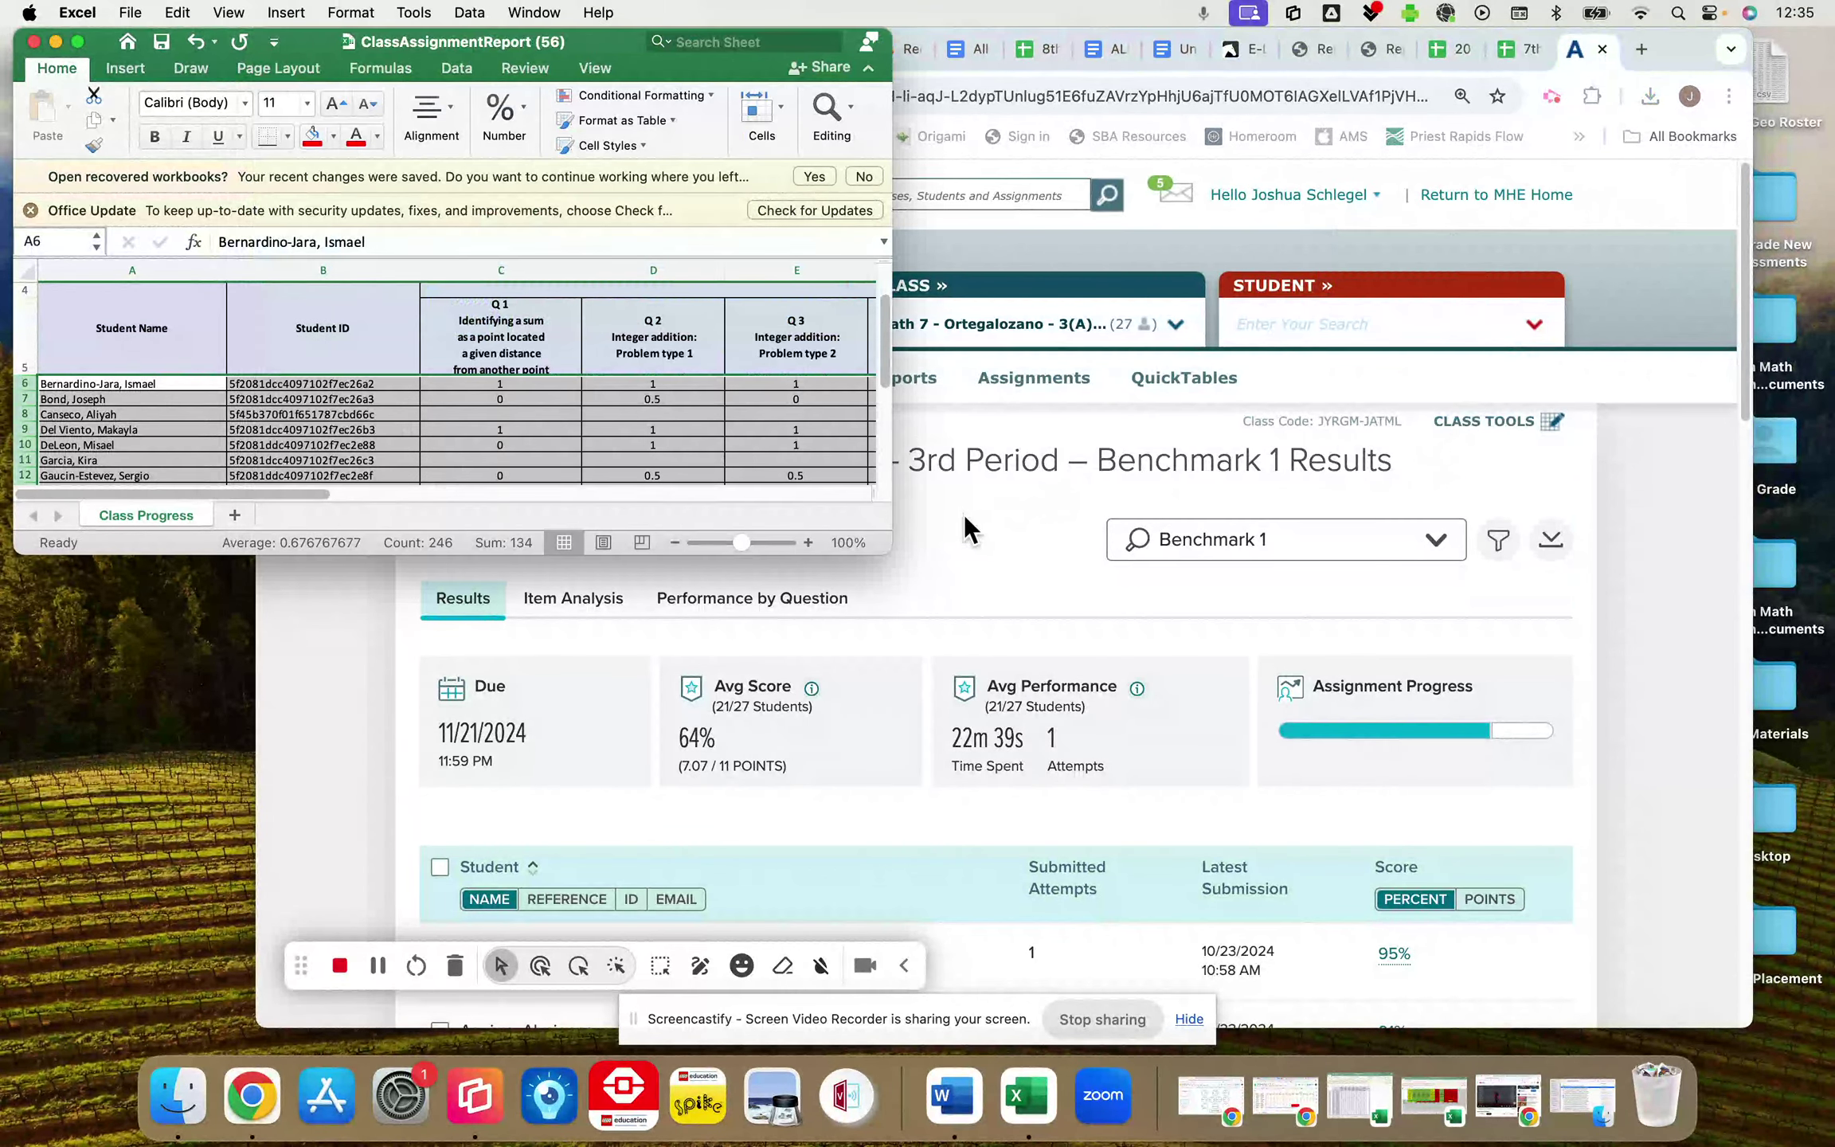
- Enlarge the downloaded report's window and review the students' overall percentages in the Score column, G5:G31
left_click_drag(889, 550, 1224, 932)
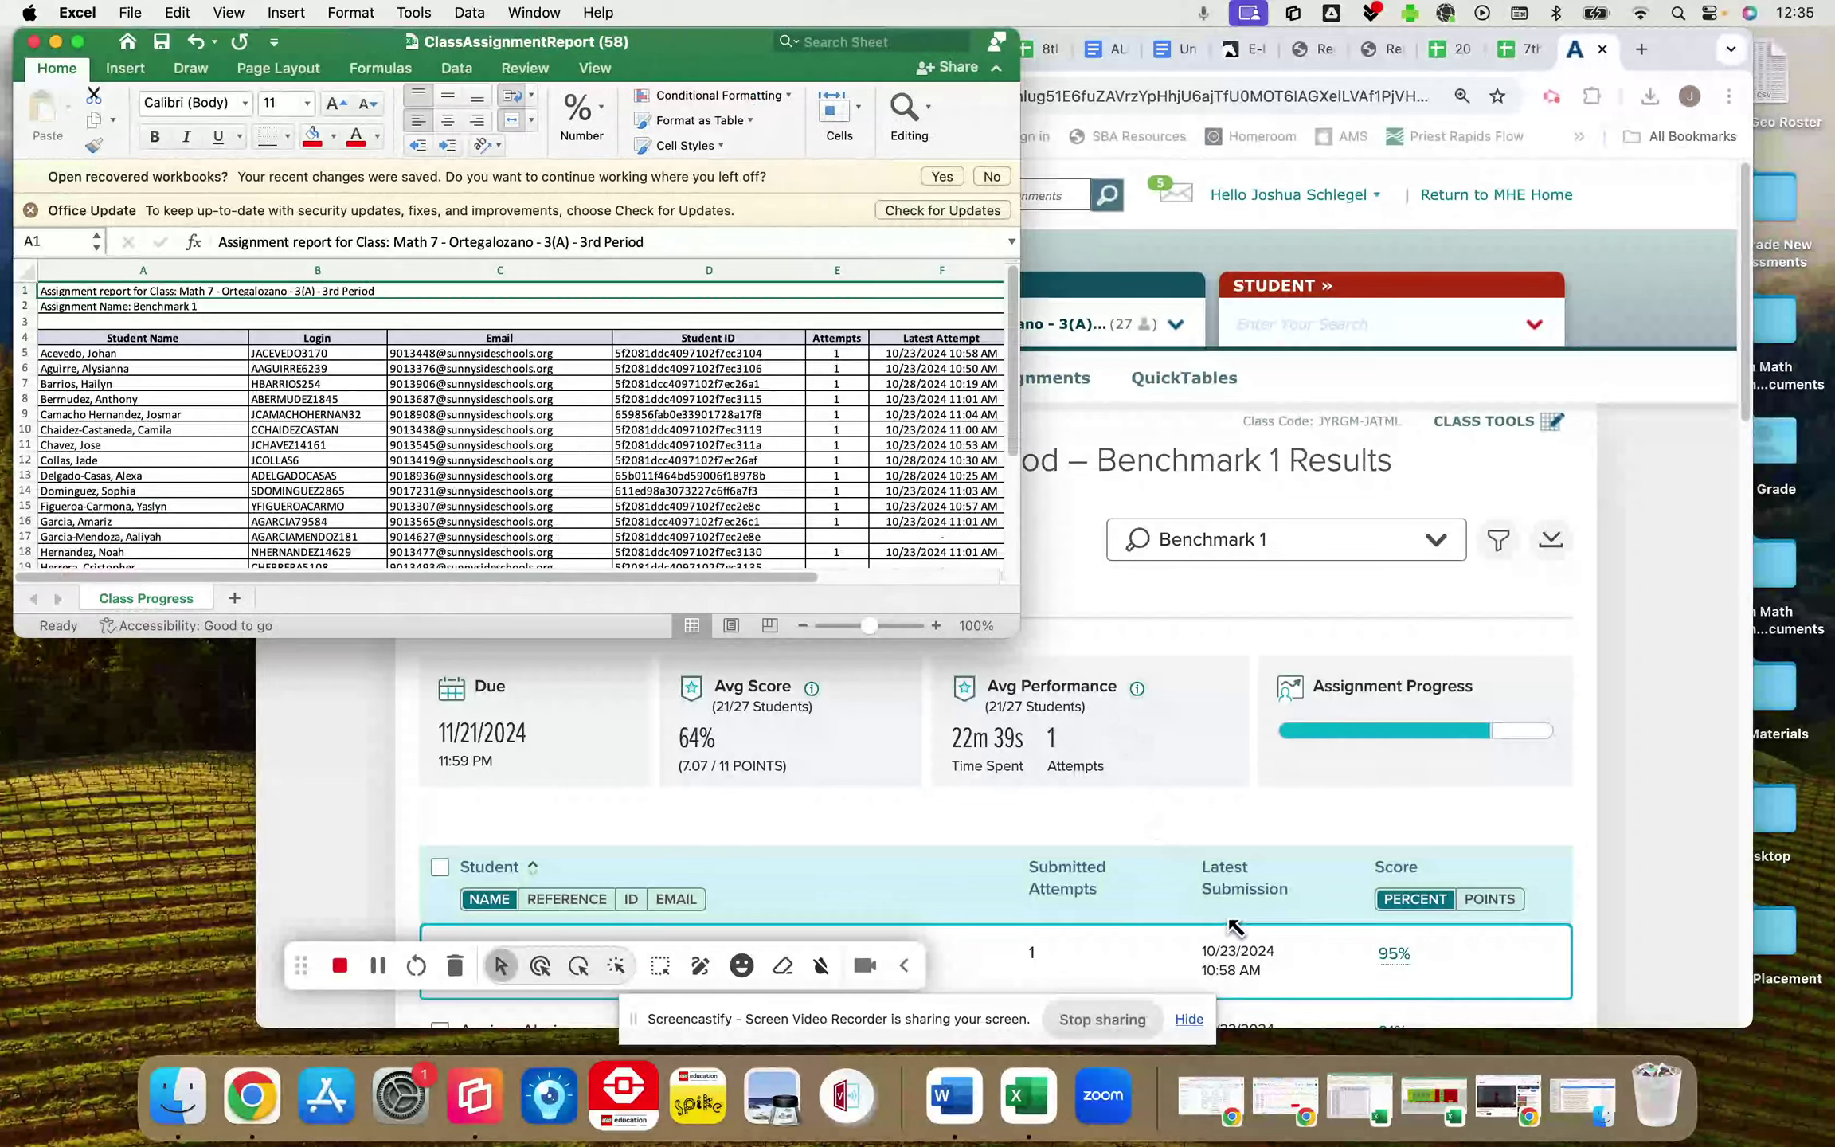
left_click_drag(1504, 992, 1613, 981)
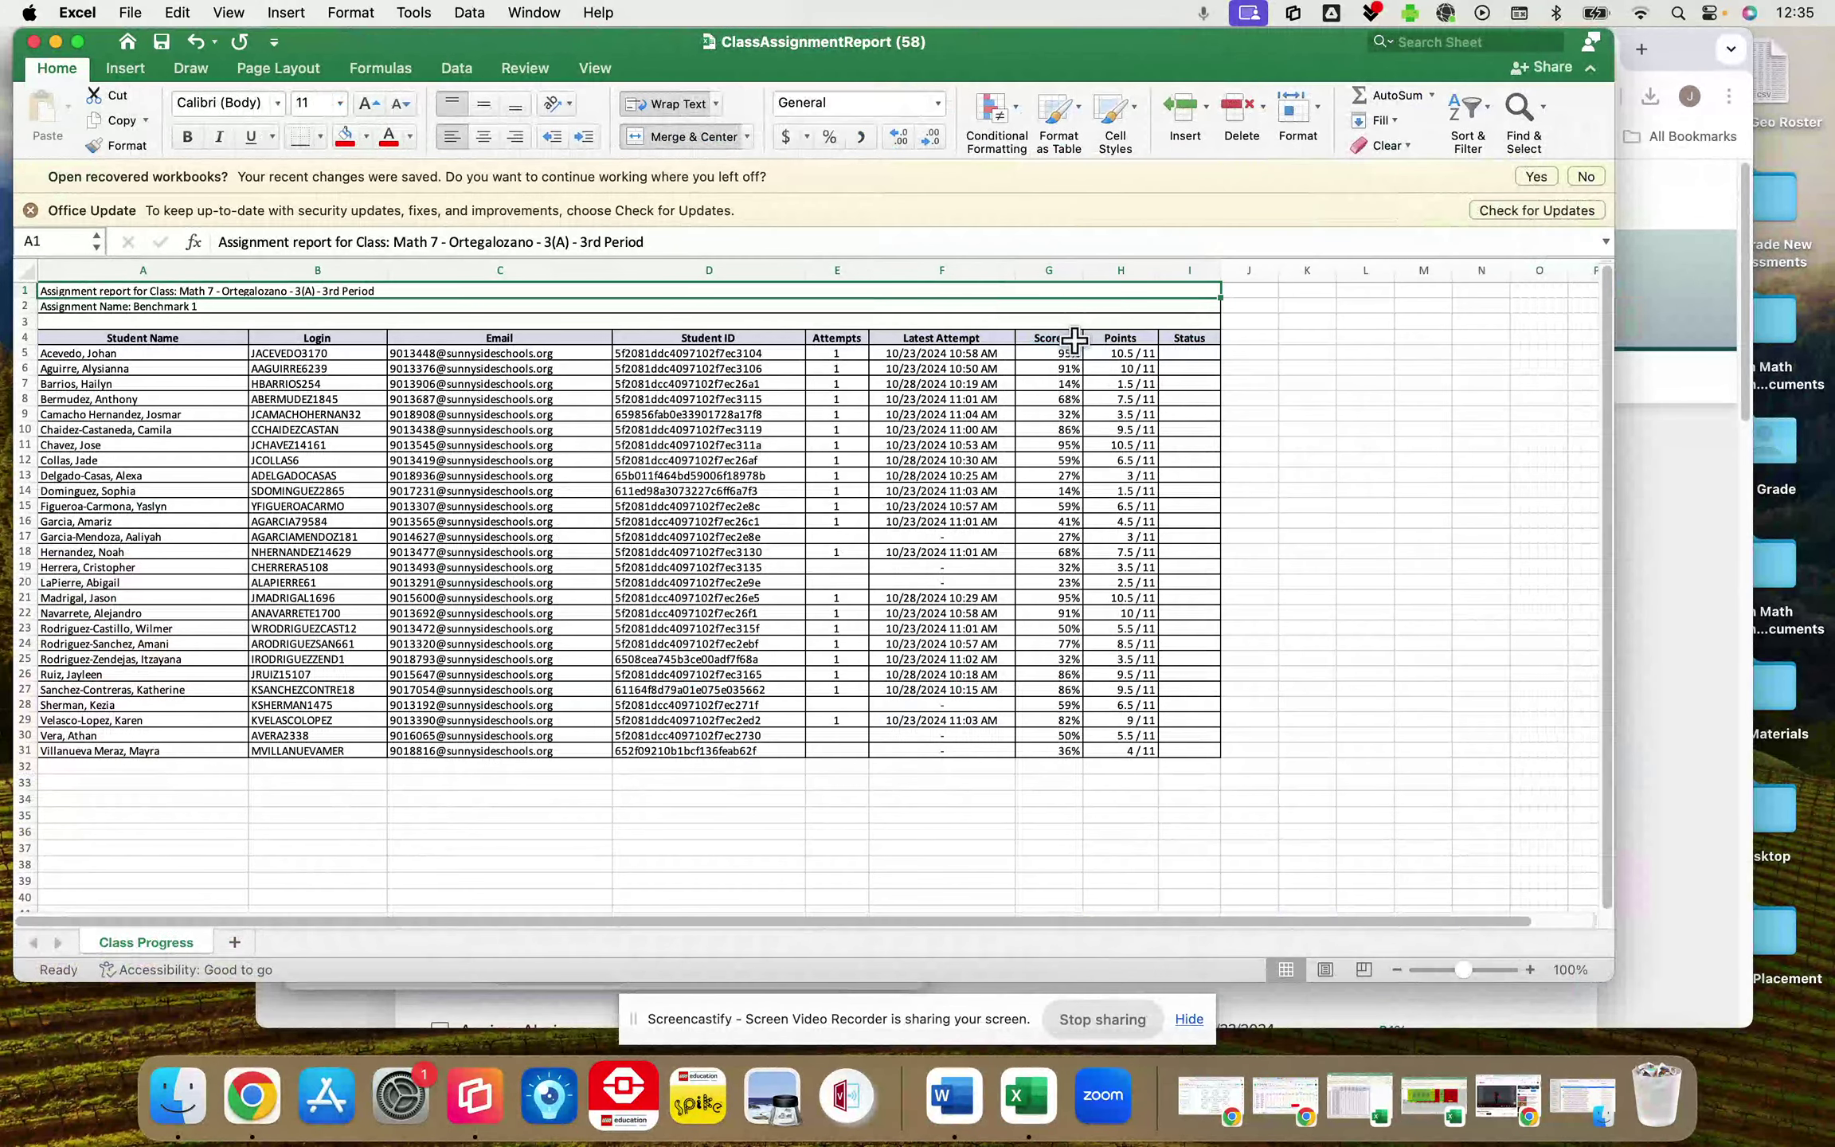
left_click(1062, 352)
left_click_drag(1063, 351, 1073, 751)
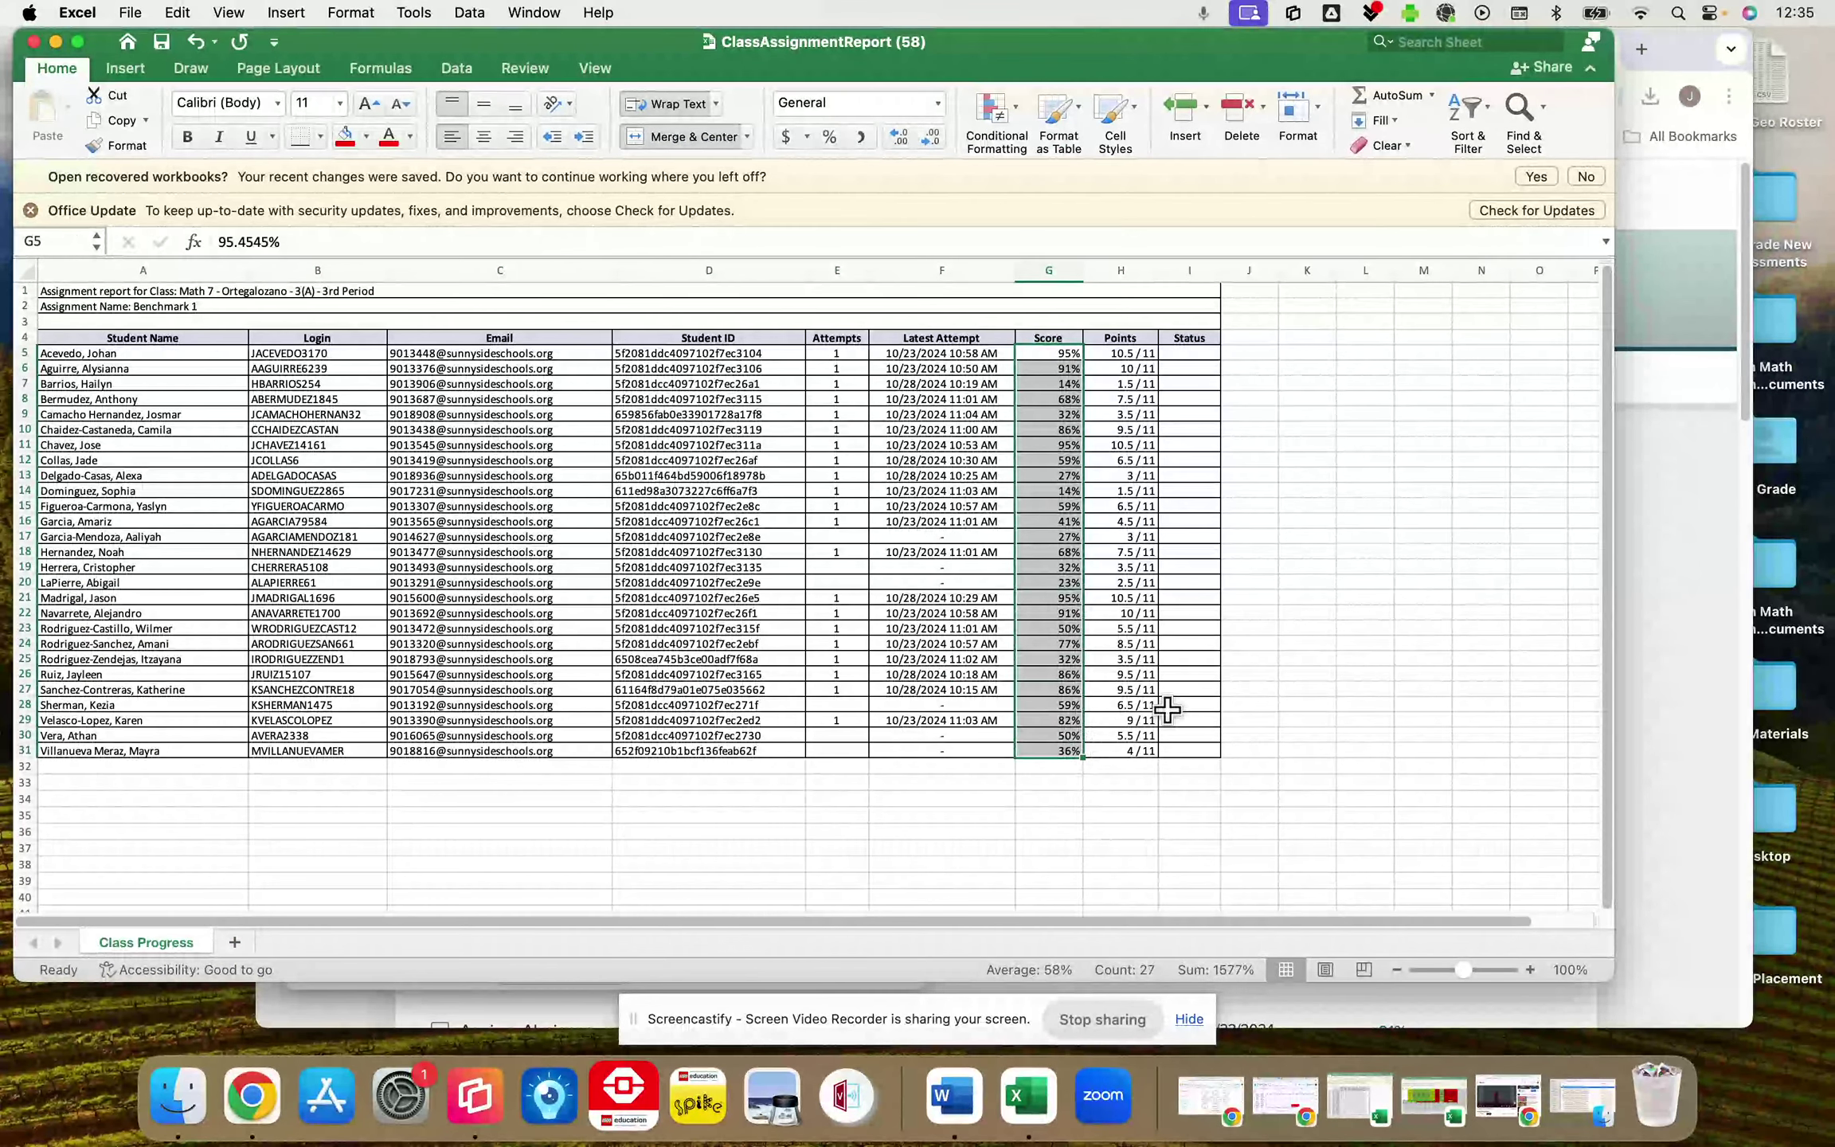
left_click(1284, 611)
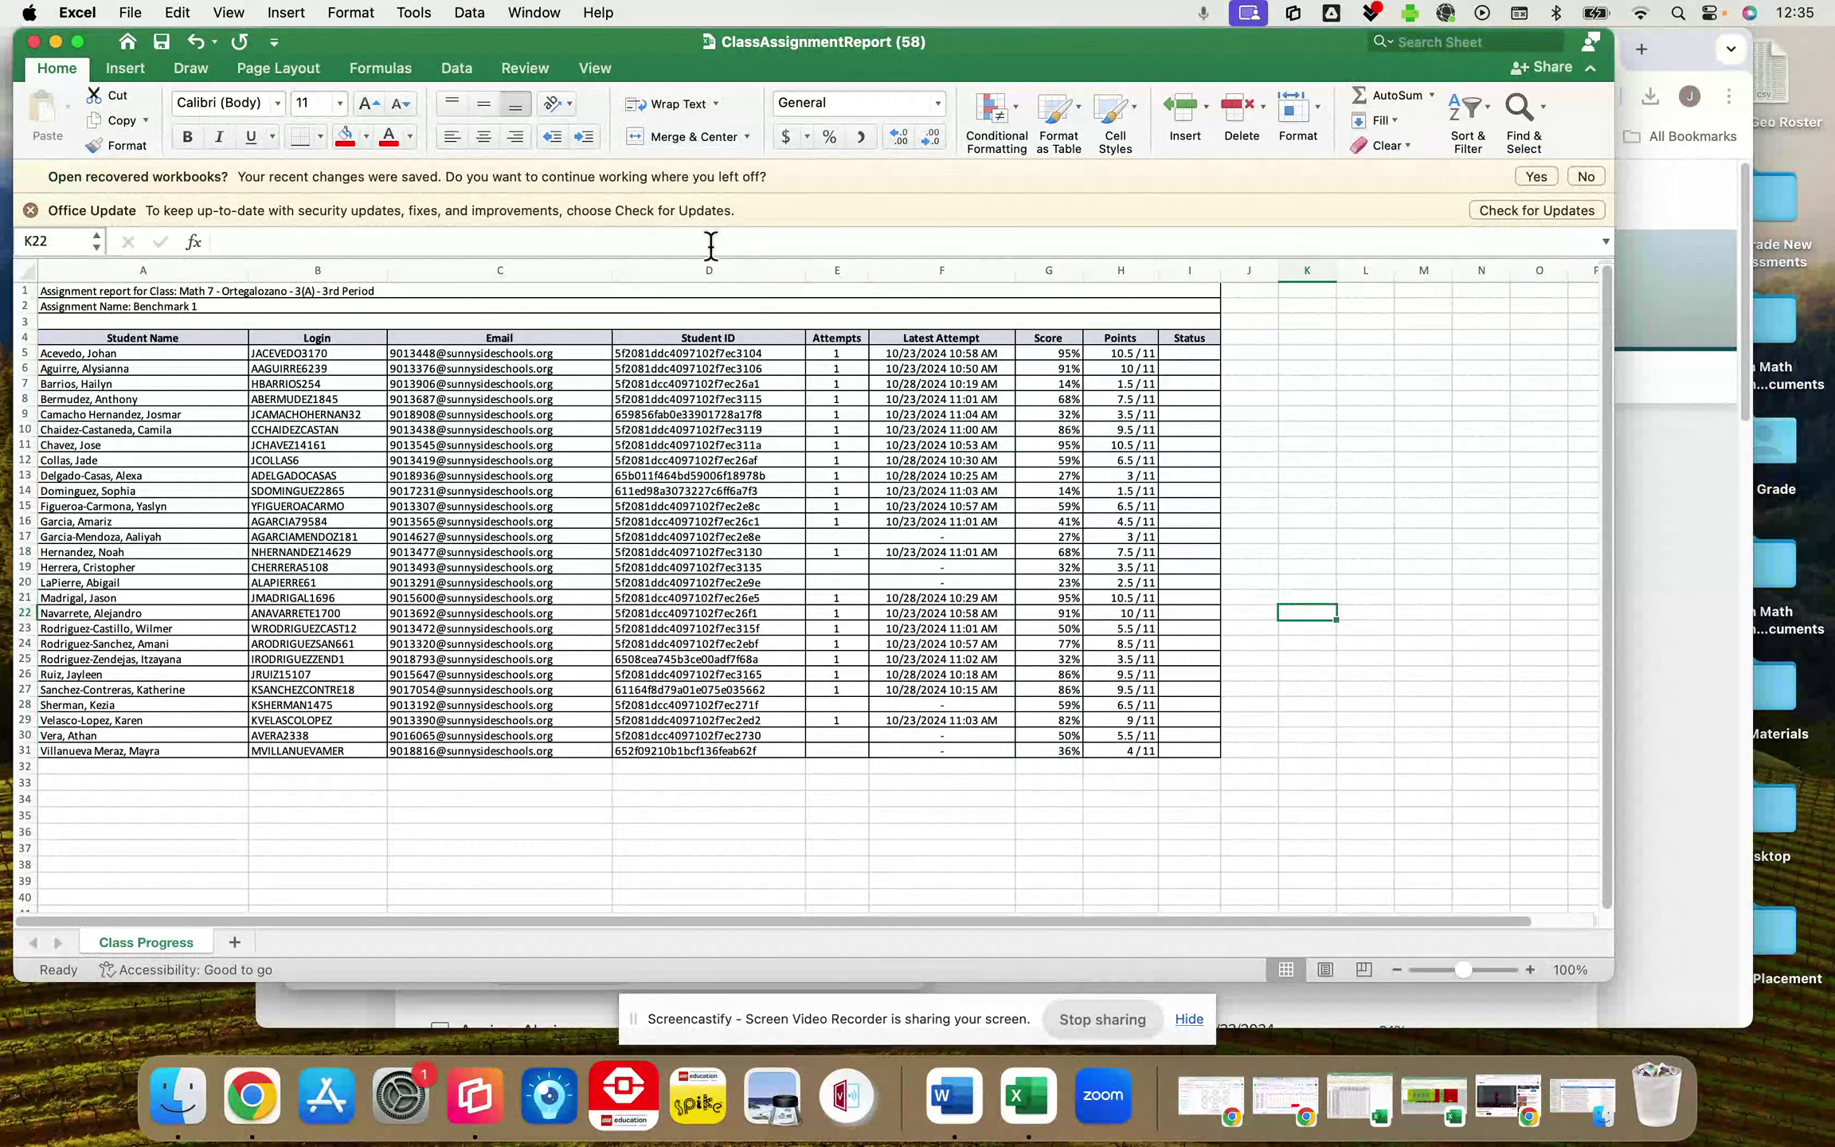
- Close the ClassAssignmentReport (58) workbook and return to the ALEKS results page
left_click(33, 41)
left_click(1586, 254)
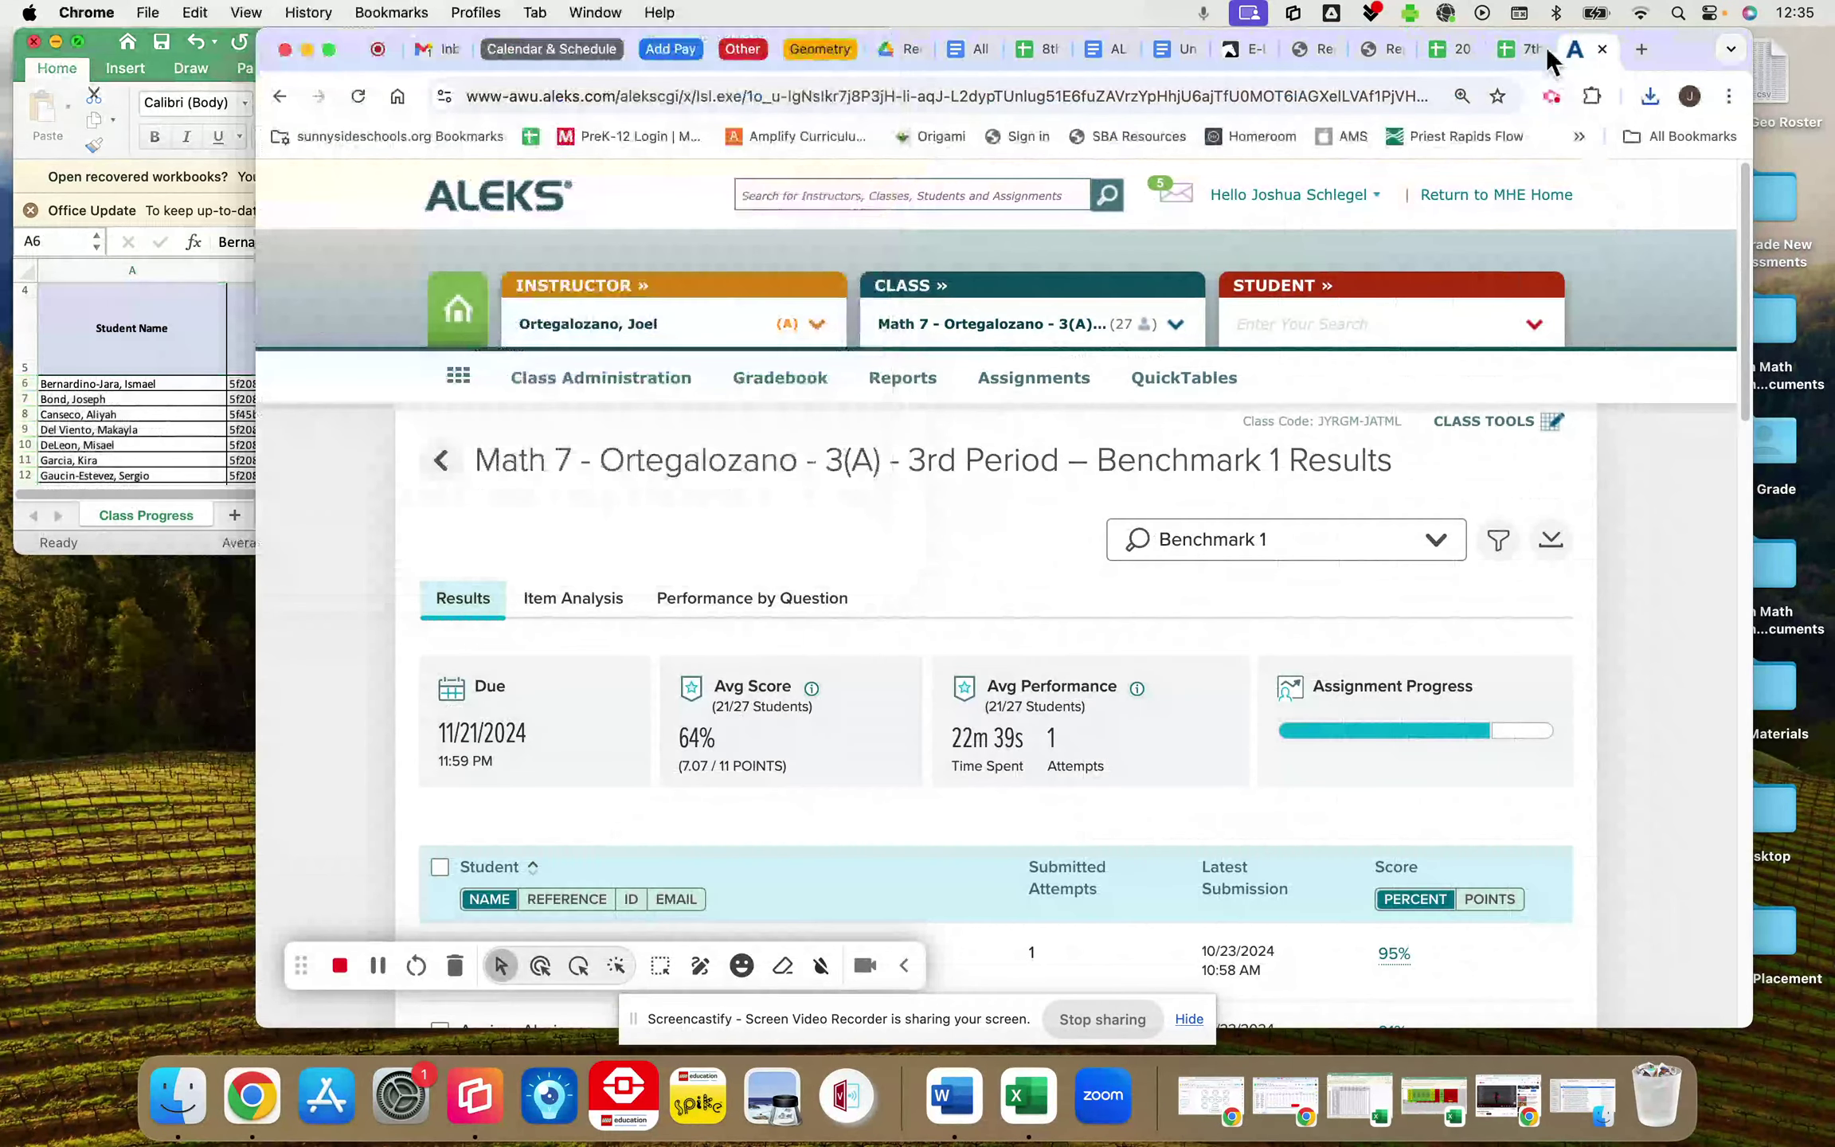
left_click(1554, 94)
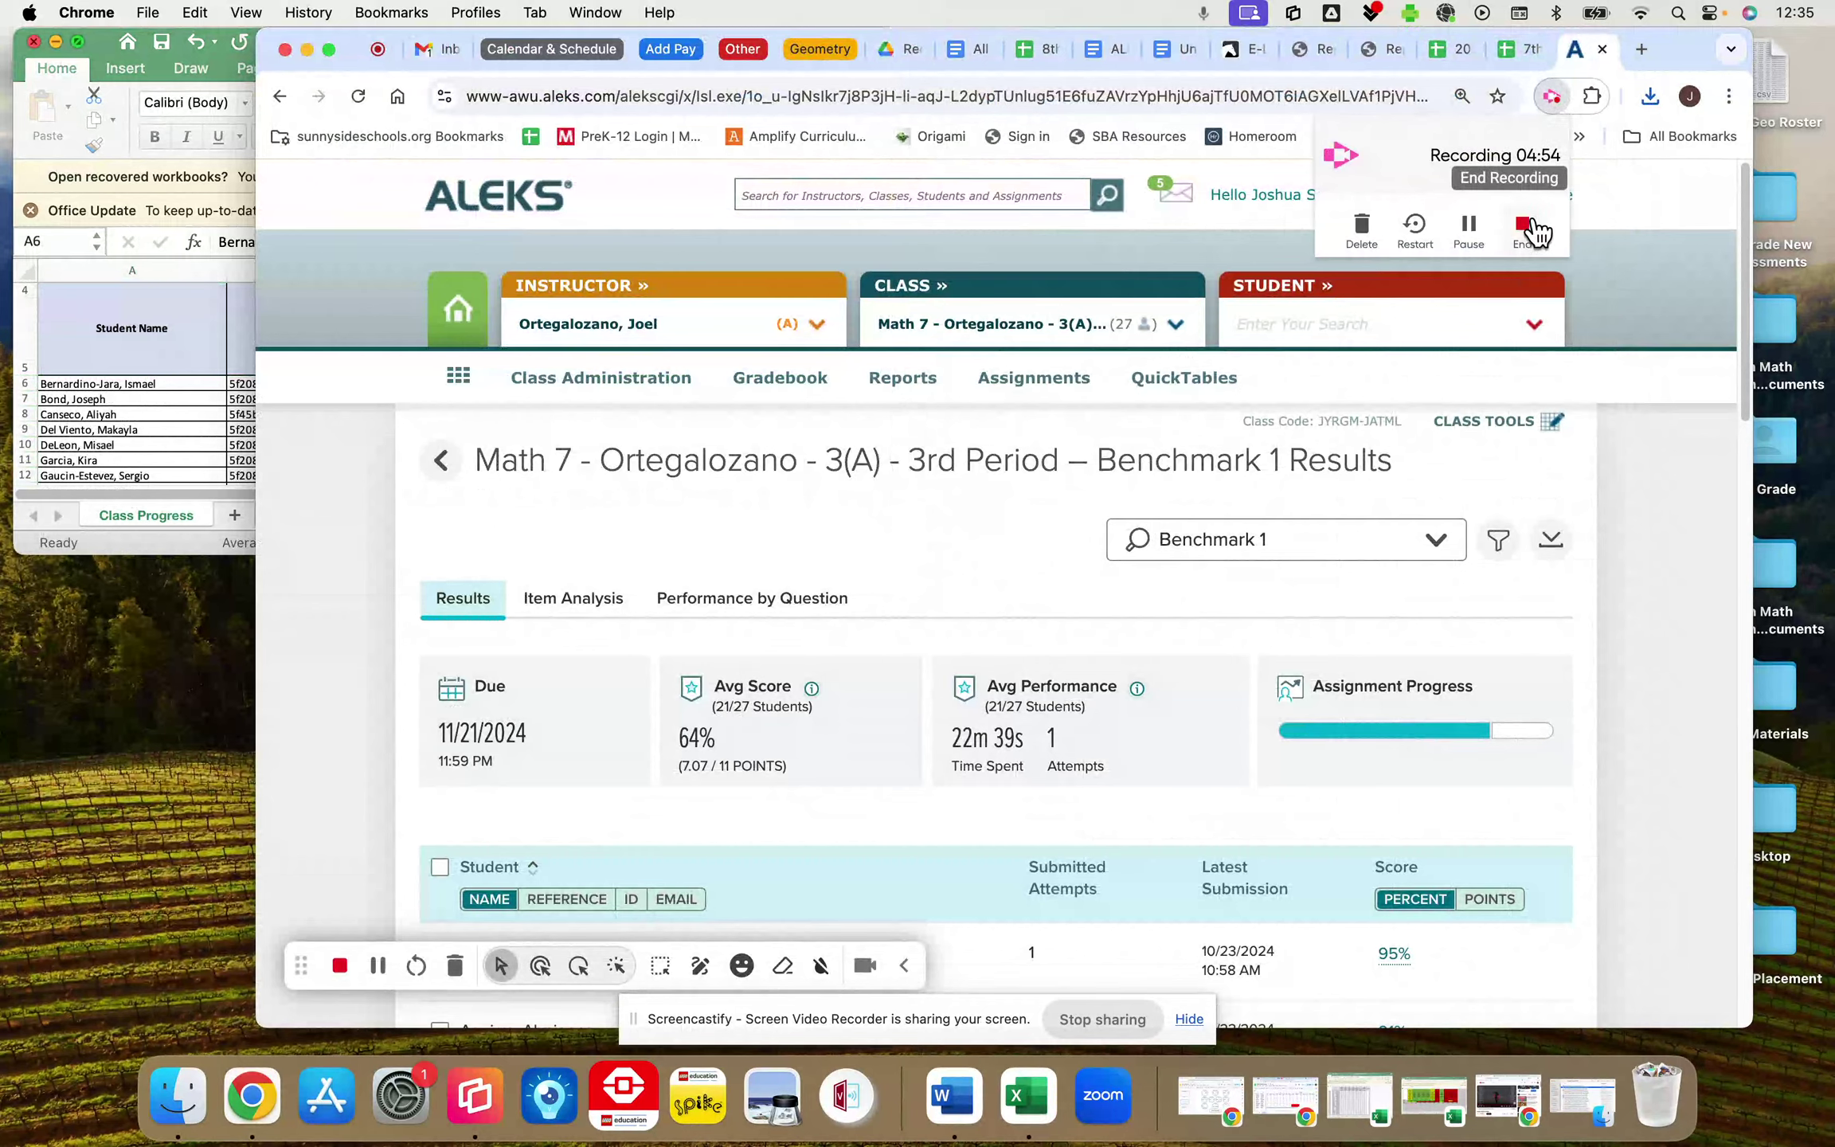